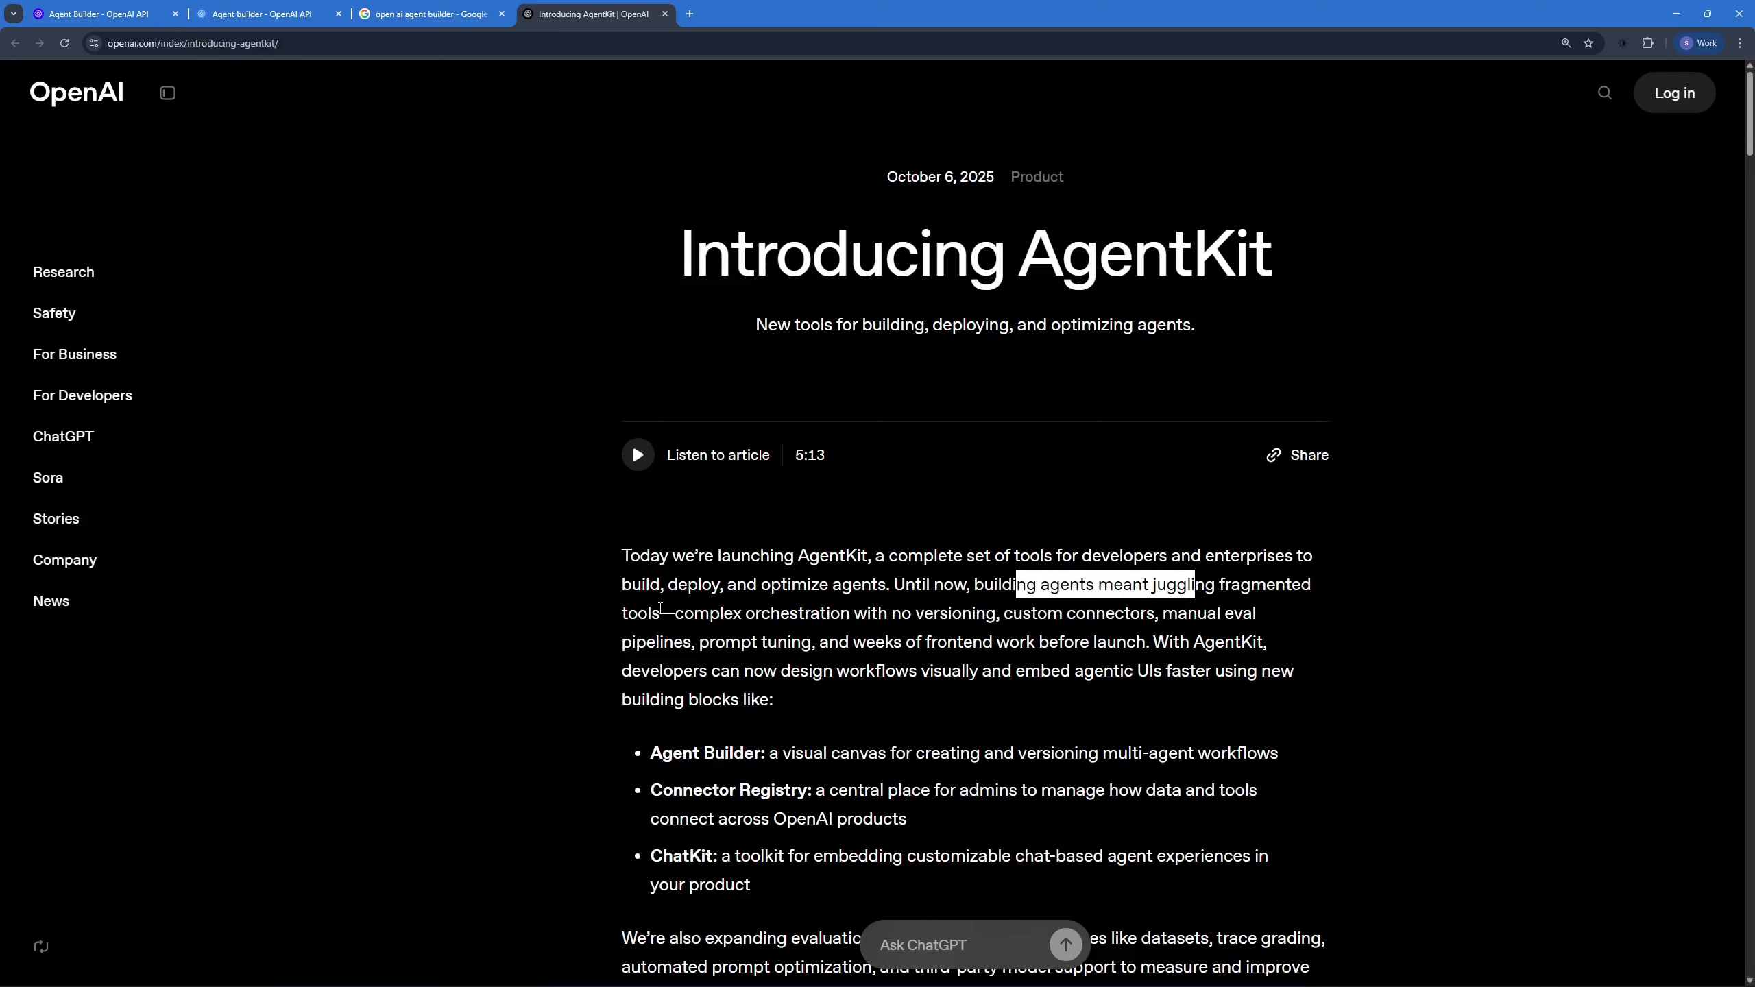
Step: Read the AgentKit announcement's introduction and its Agent Builder section
left_click_drag(850, 613, 1132, 612)
left_click(1133, 613)
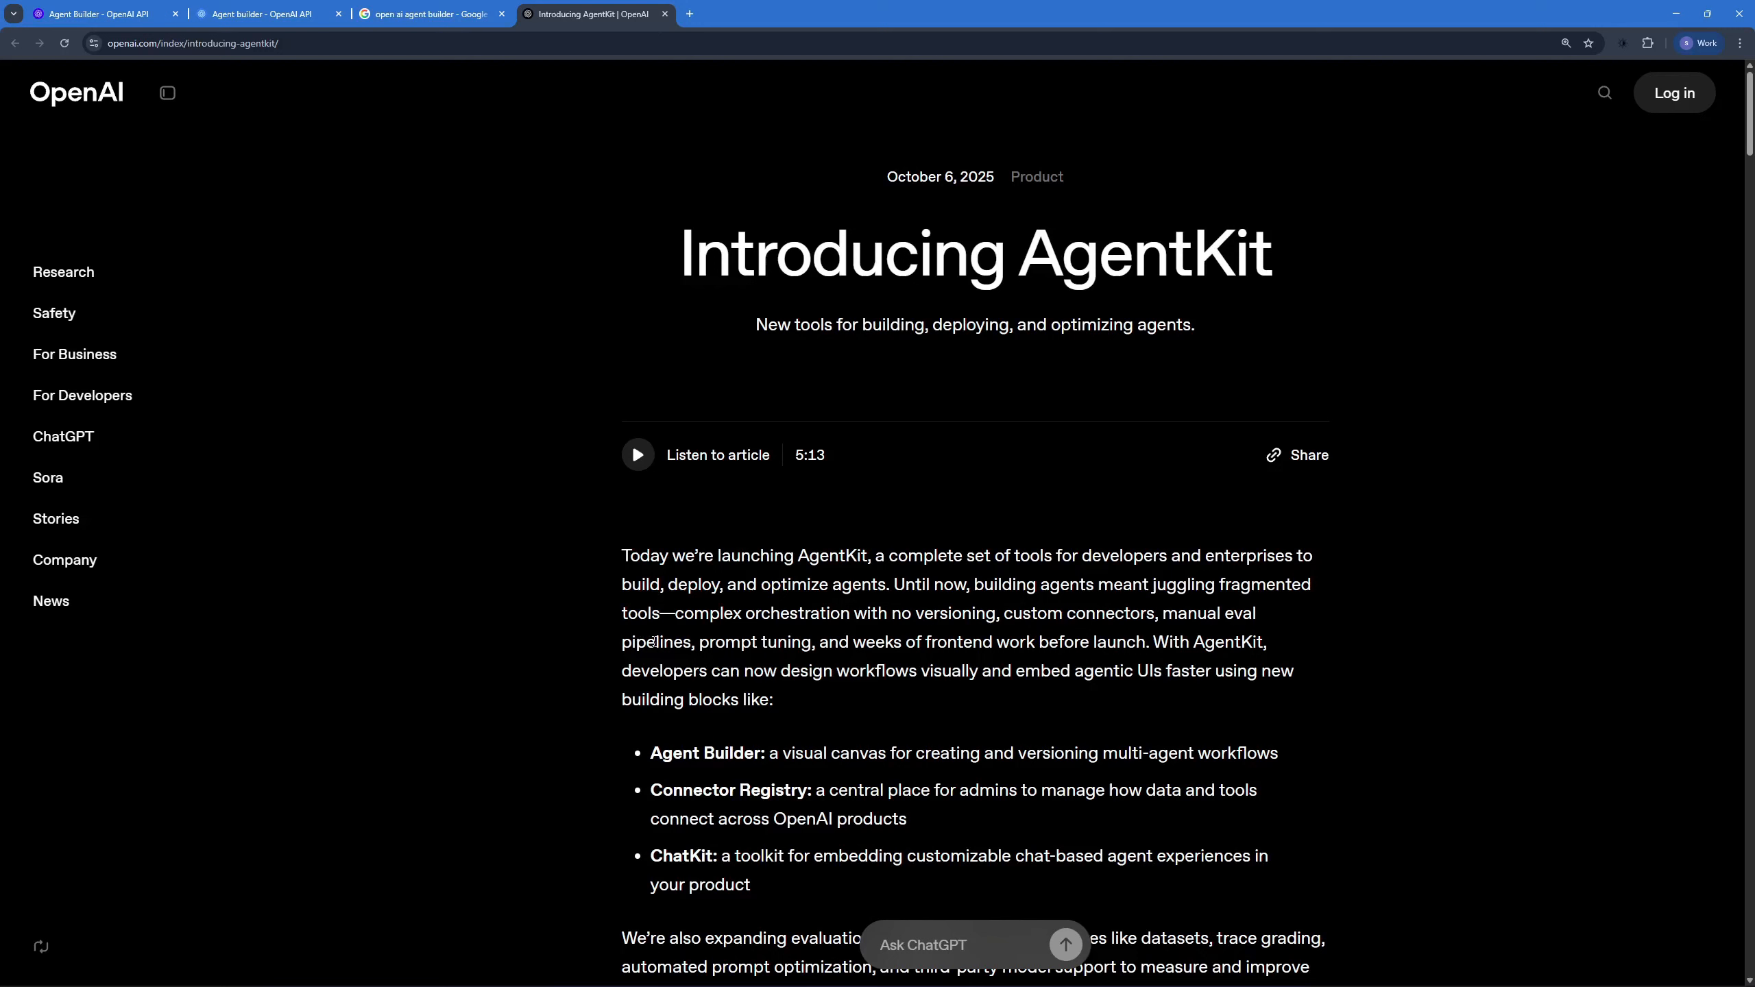
left_click_drag(653, 641, 757, 642)
scroll(718, 482, "down", 10)
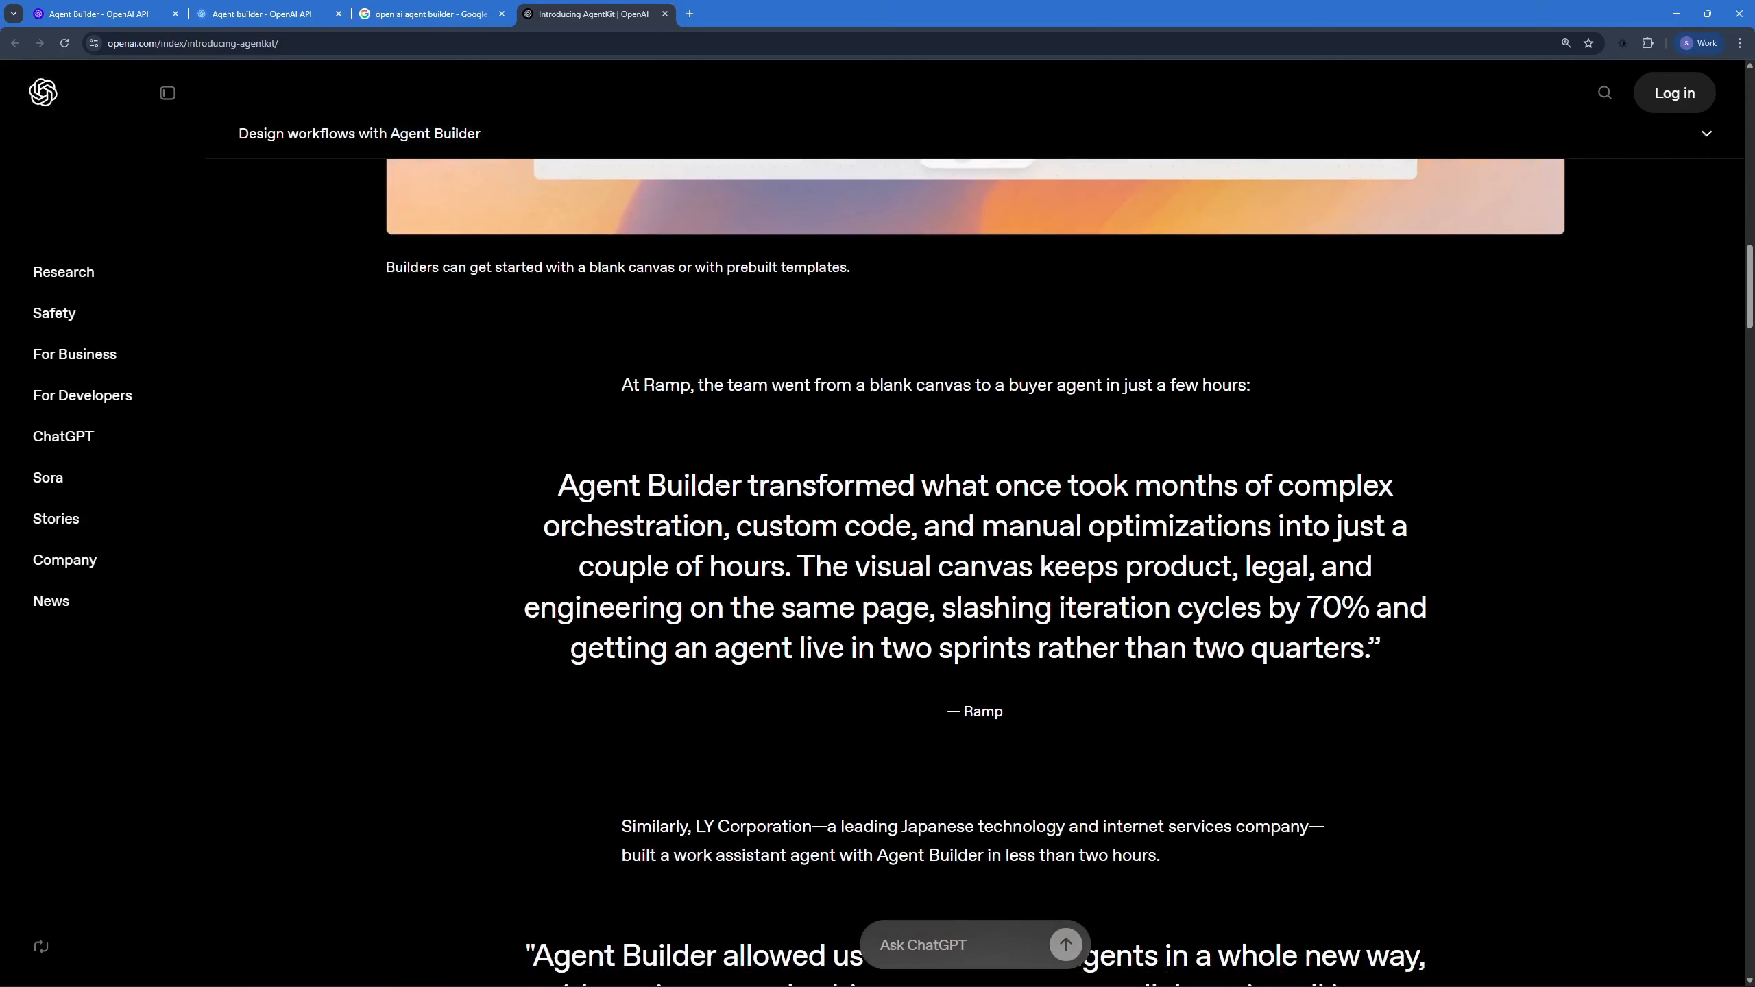
left_click_drag(718, 482, 1043, 471)
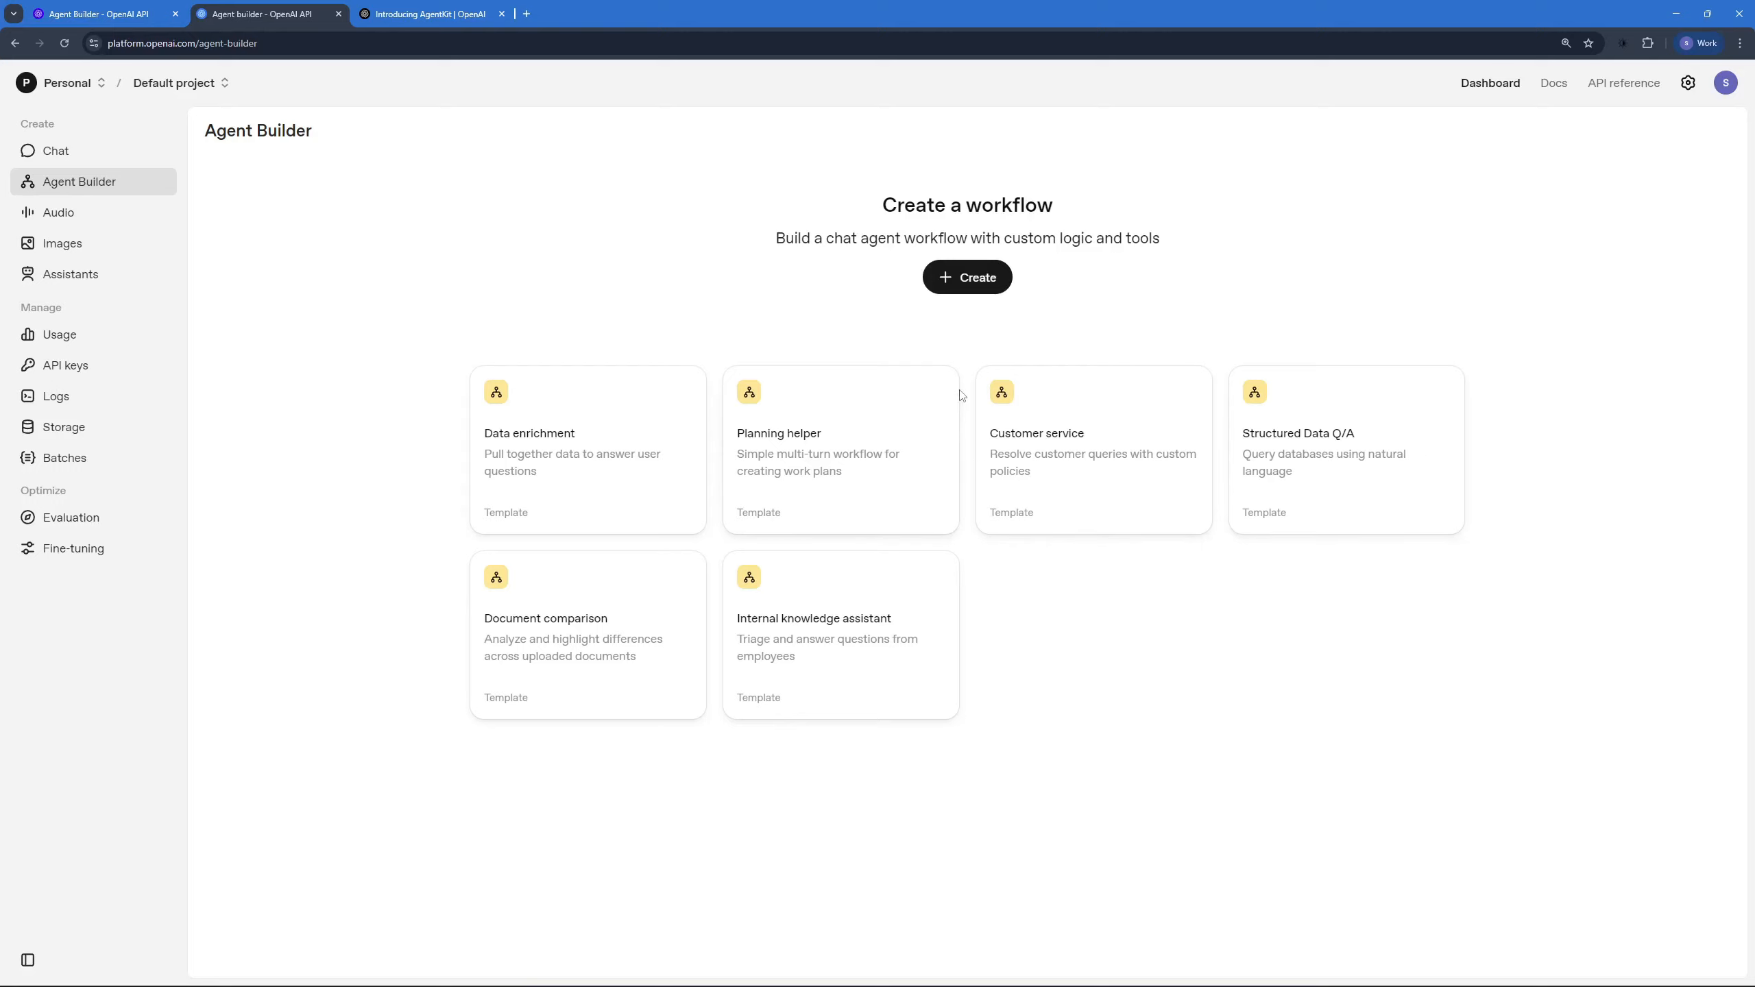
Step: Create a new blank workflow and review the overview in the Agent Builder documentation
left_click(978, 280)
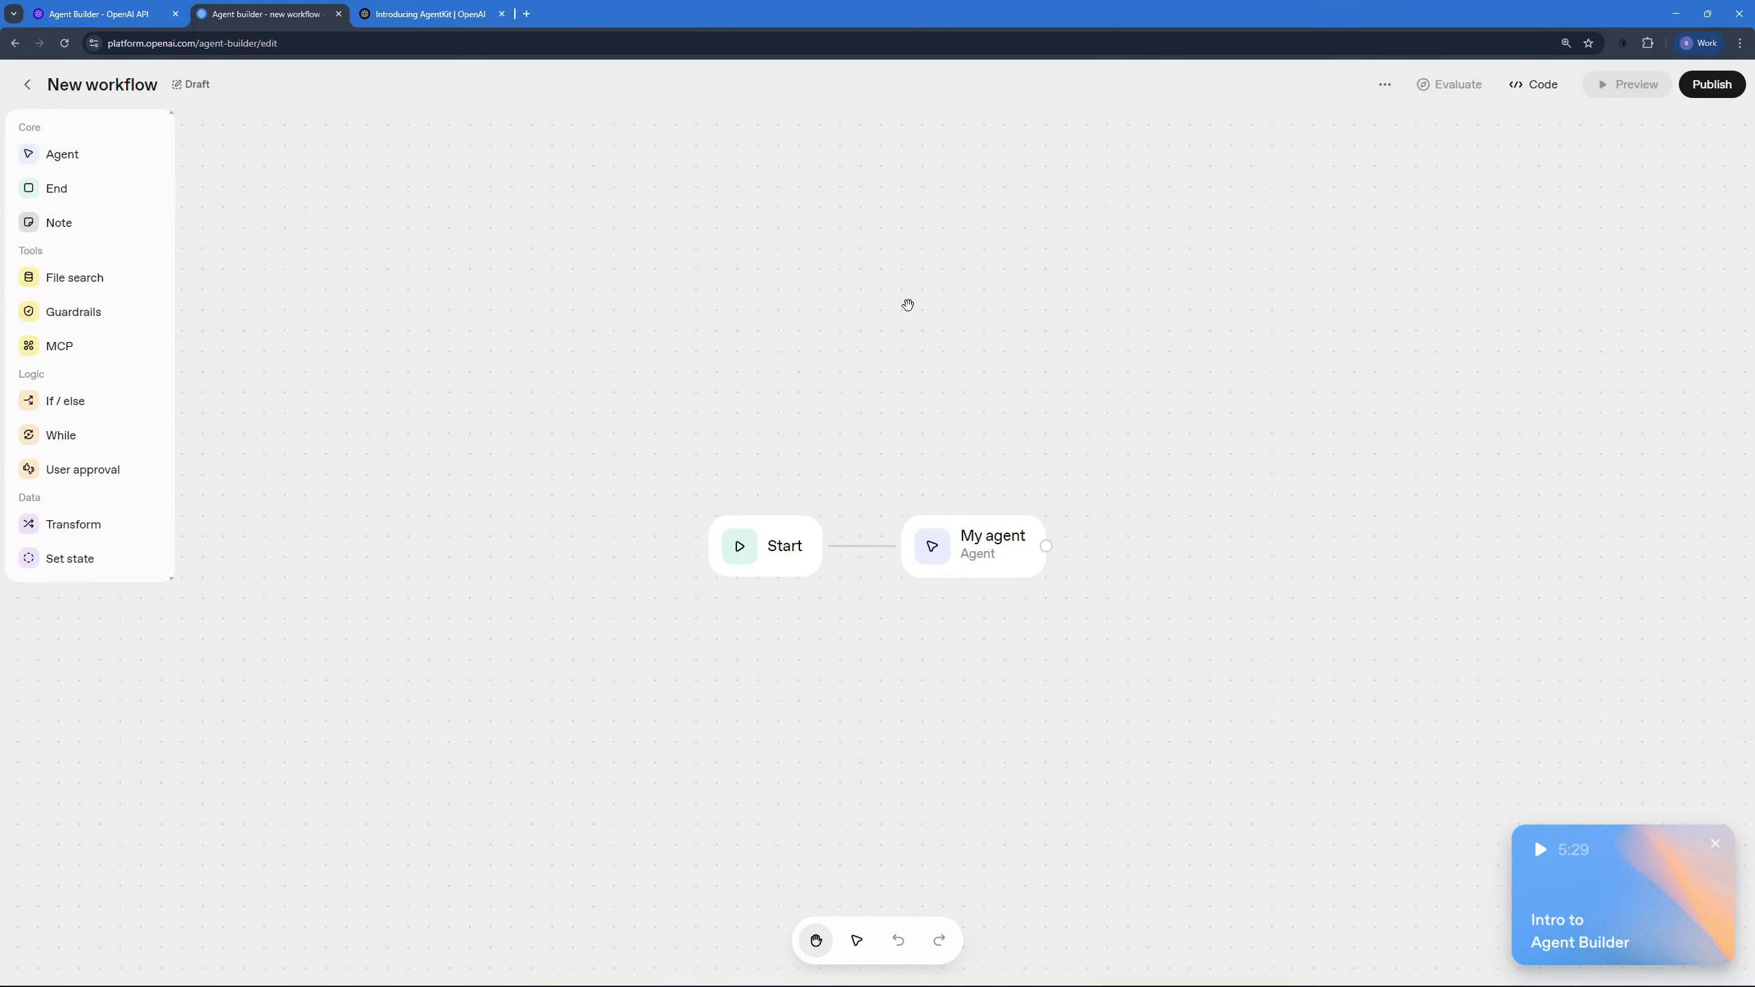
left_click(123, 8)
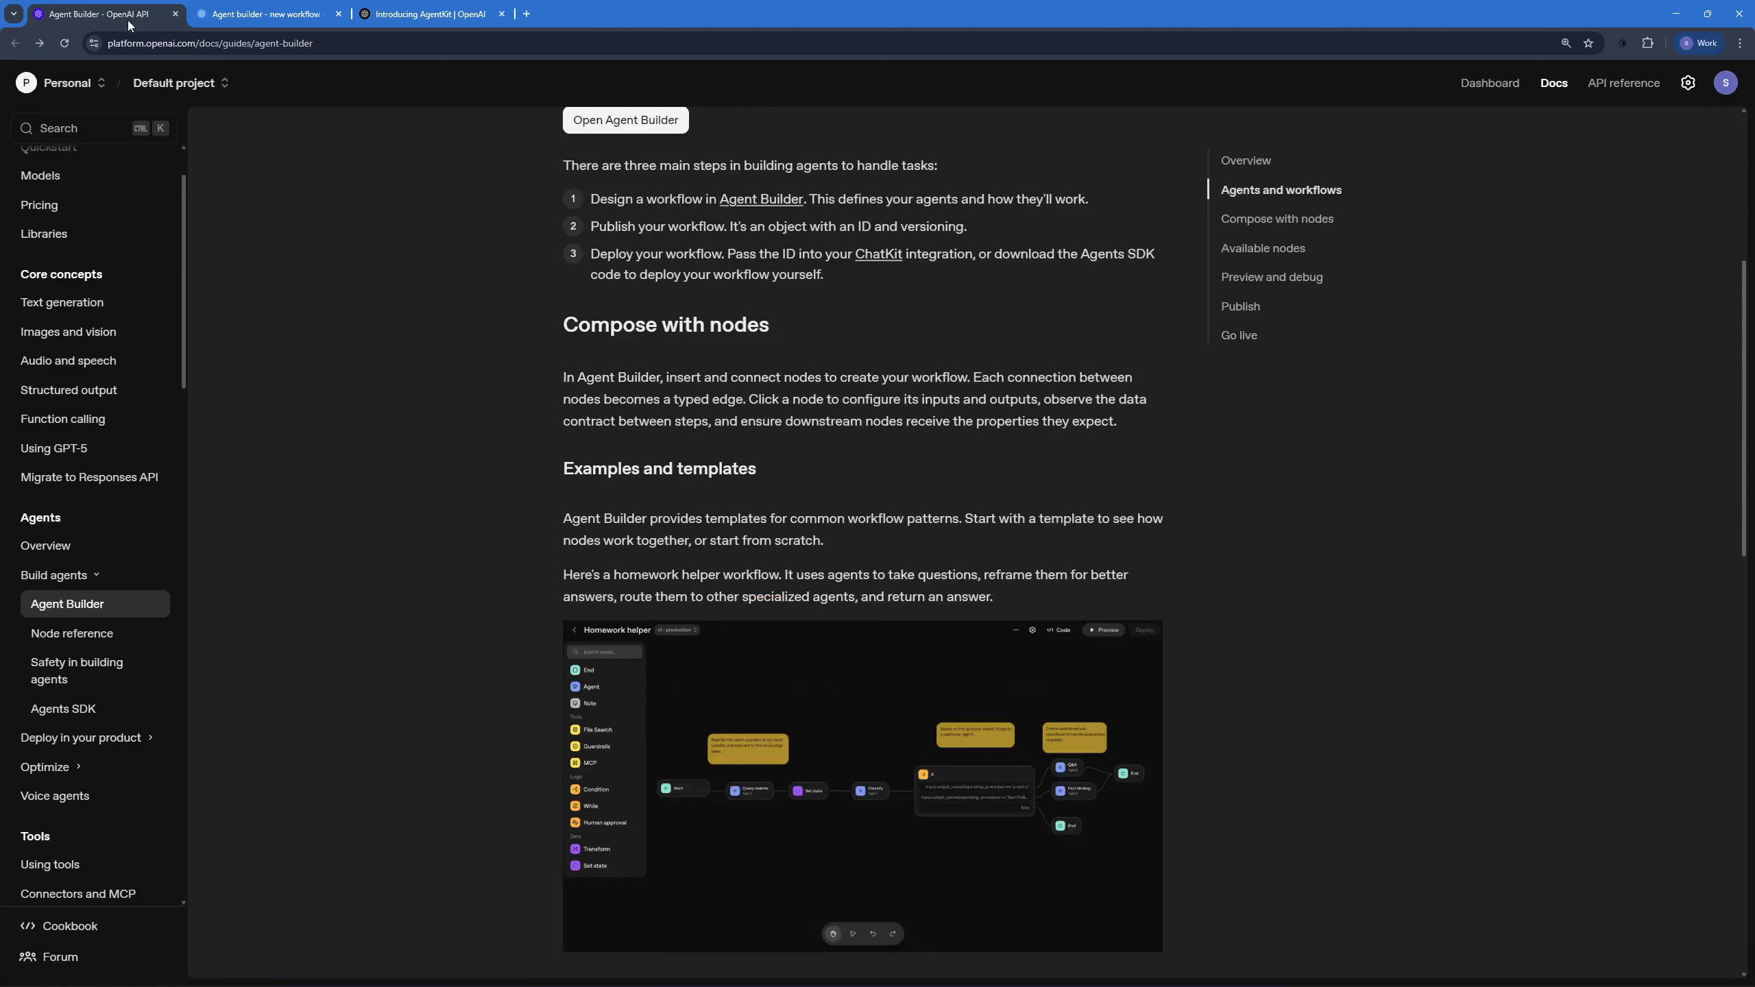
scroll(368, 250, "up", 4)
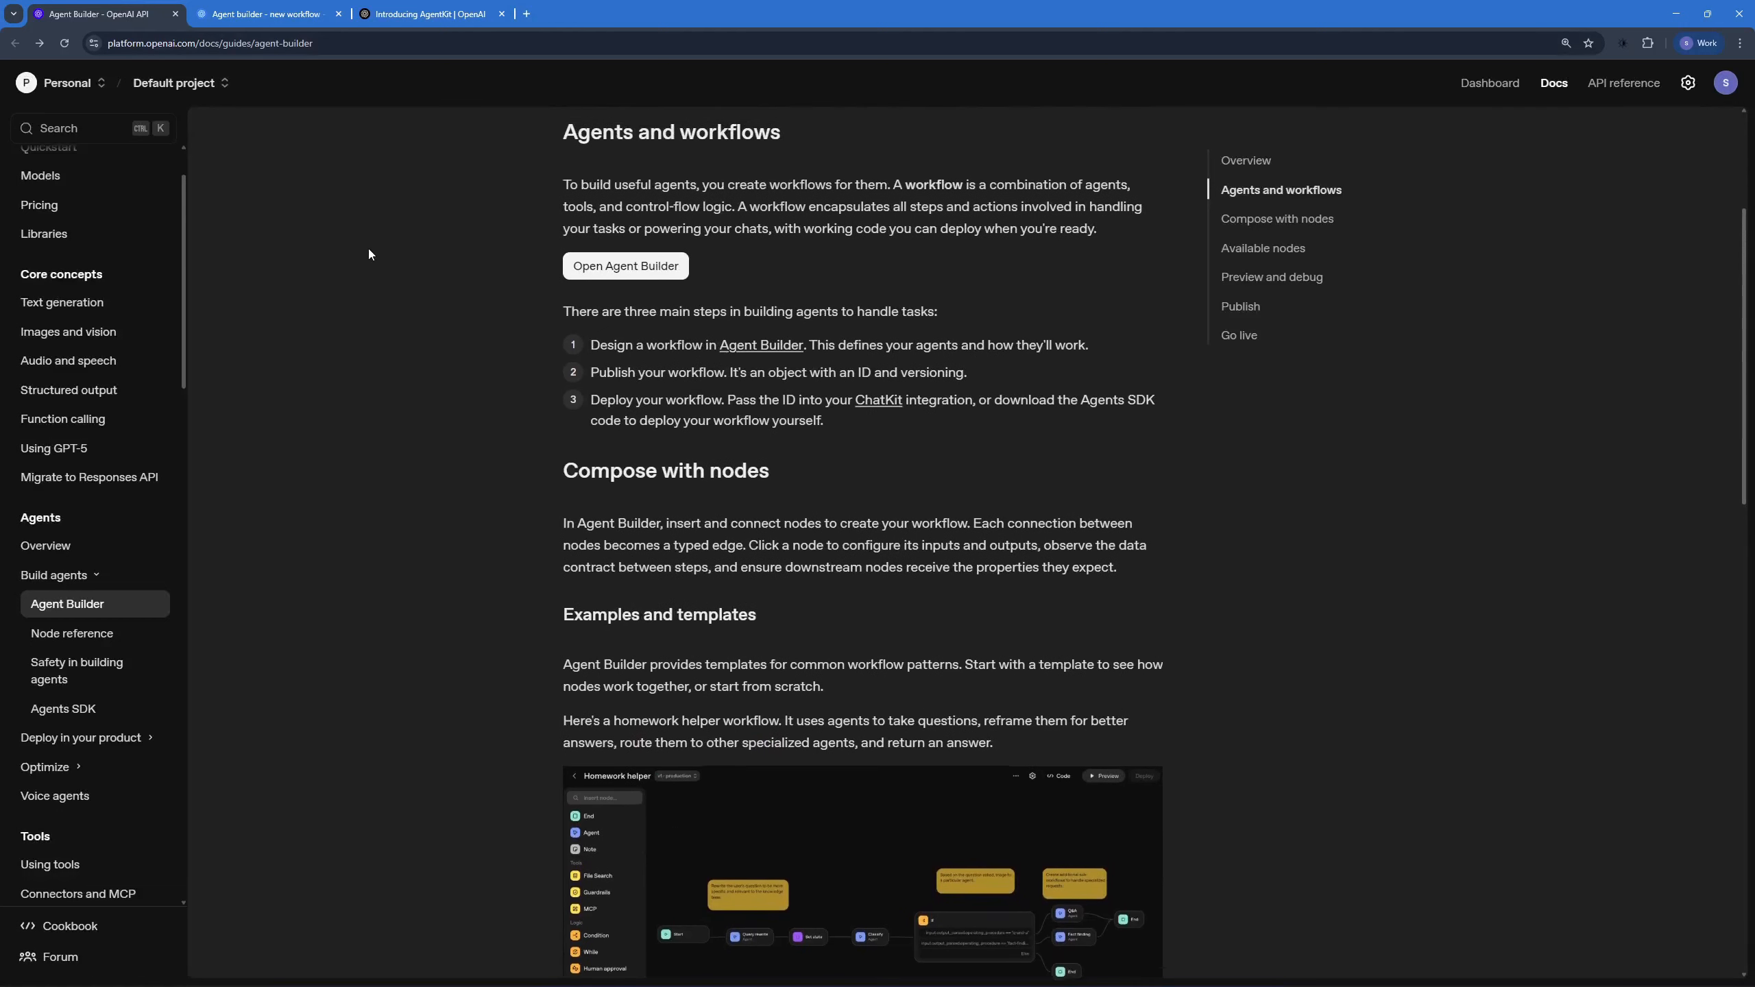
scroll(368, 254, "up", 3)
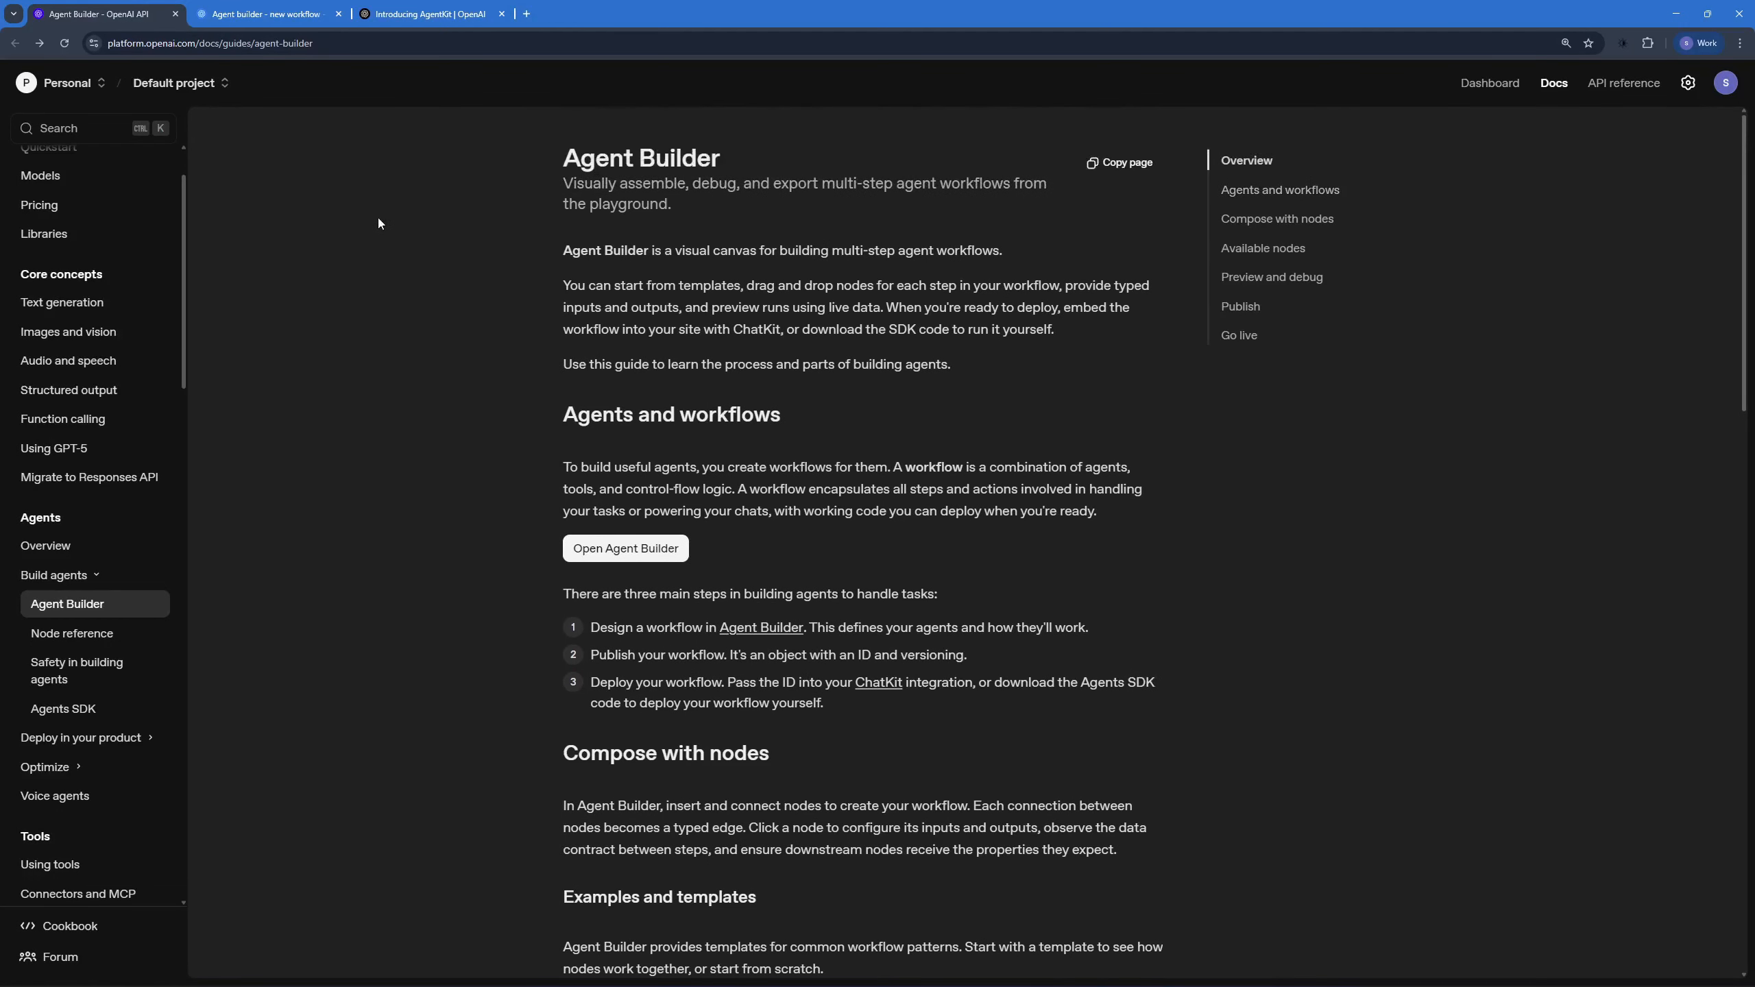
left_click(316, 6)
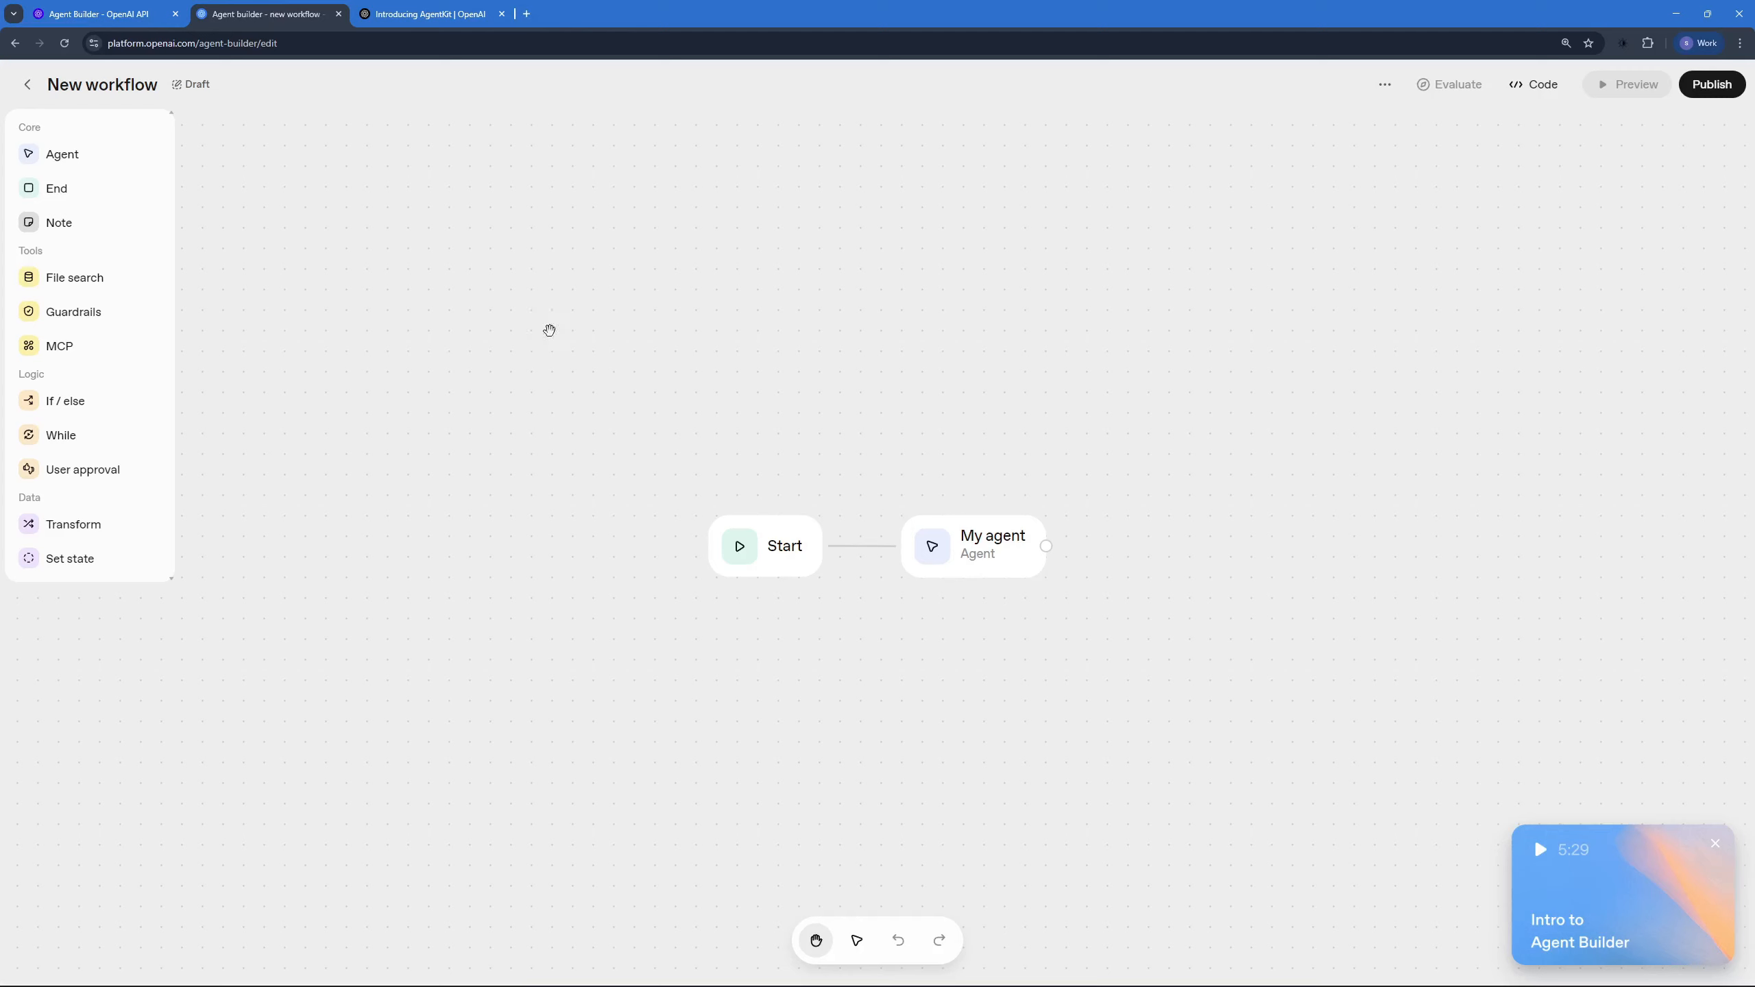
Step: Move the My agent node farther from the Start node, keeping both level on the canvas
left_click(665, 494)
left_click_drag(664, 494, 547, 344)
left_click_drag(978, 553, 863, 383)
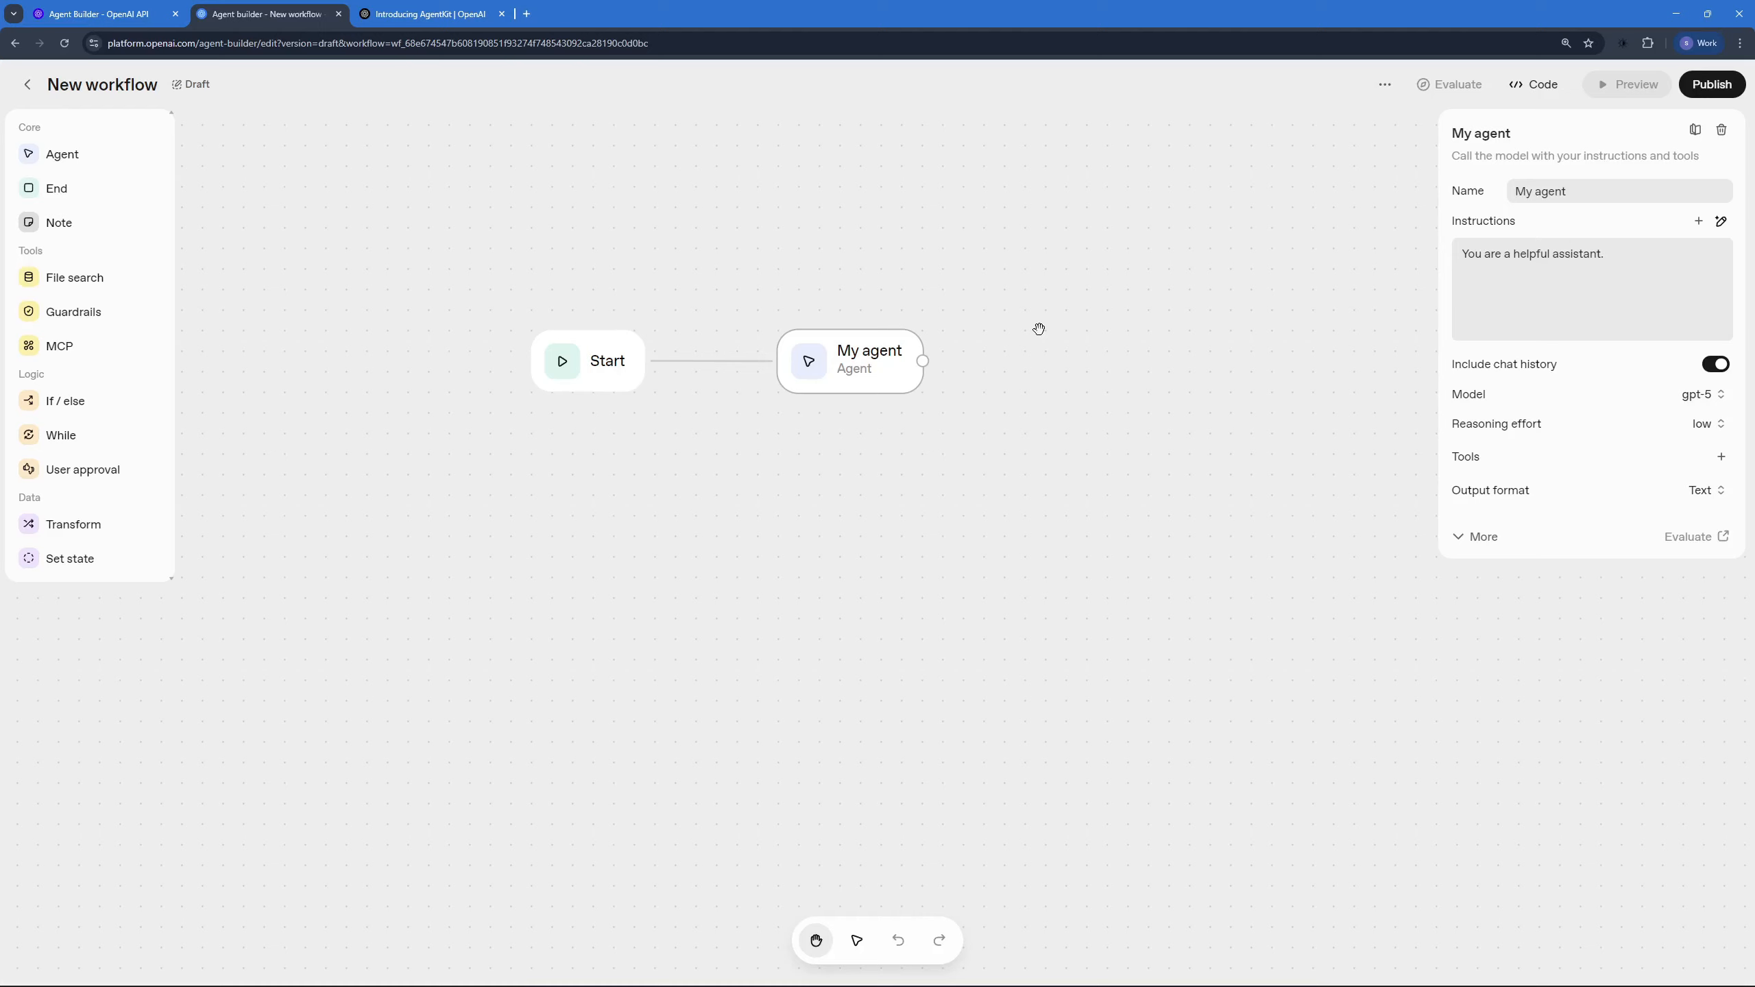
left_click_drag(601, 374, 494, 381)
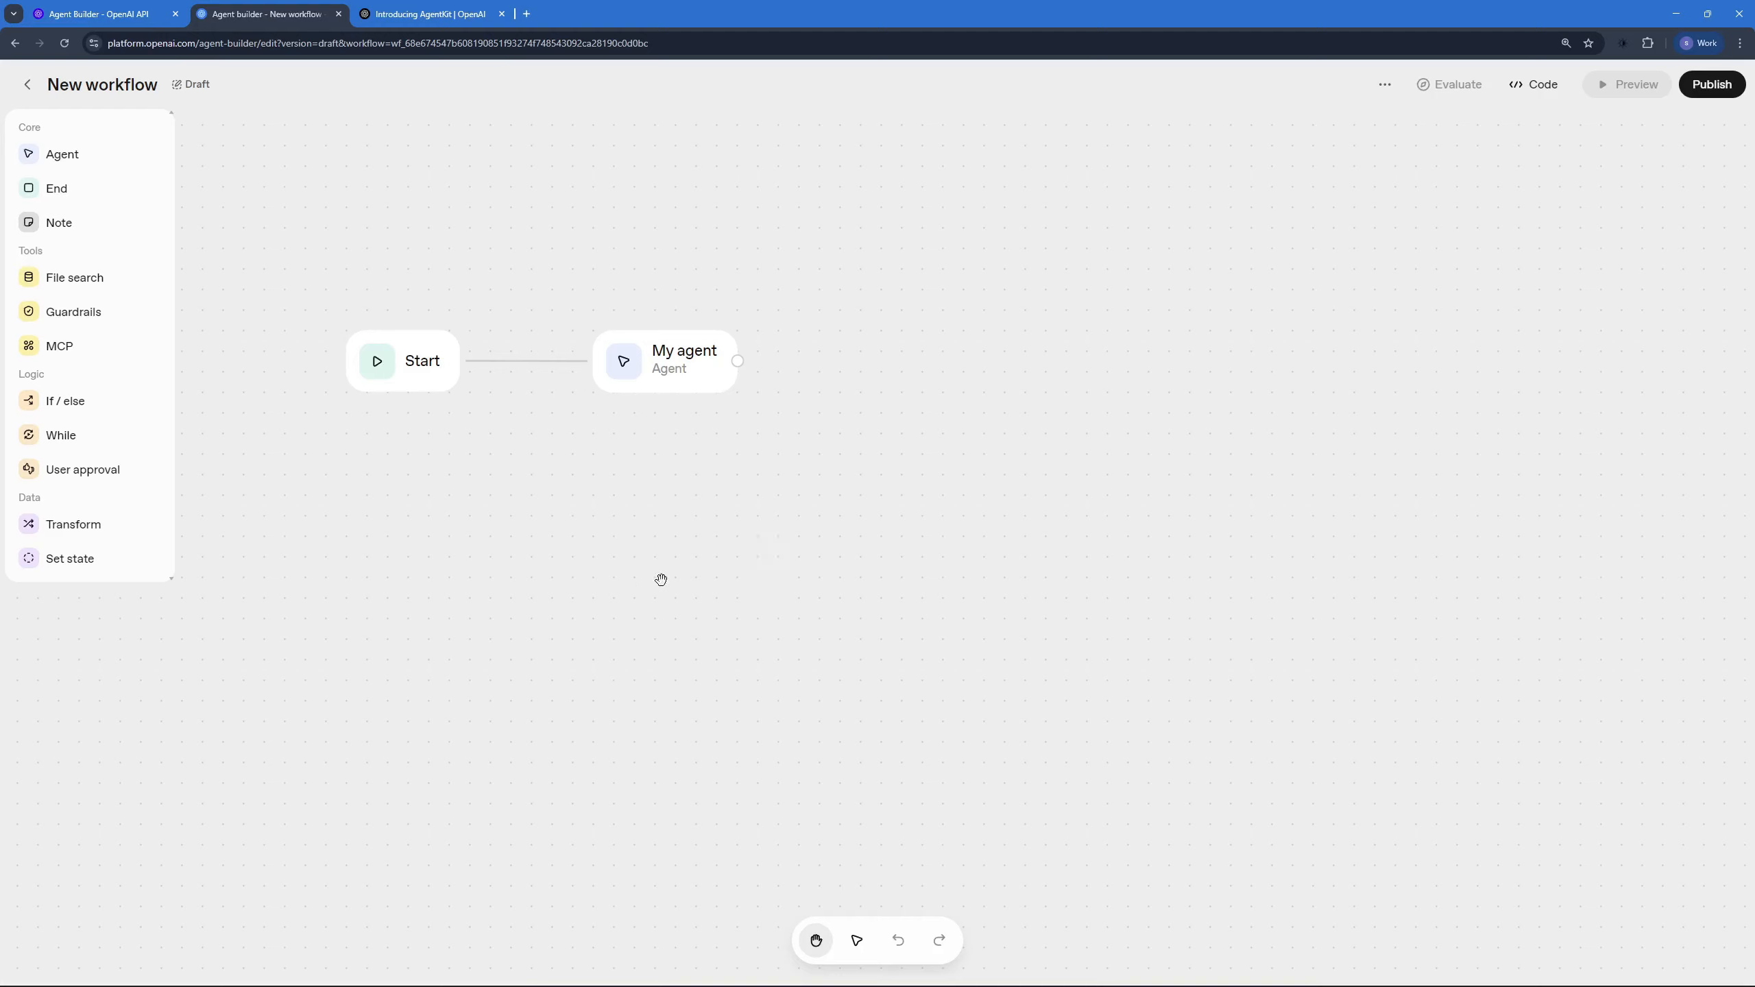
Step: Rename the My agent node to "classify" and review its instructions for telling complaints from appointment inquiries
left_click(660, 368)
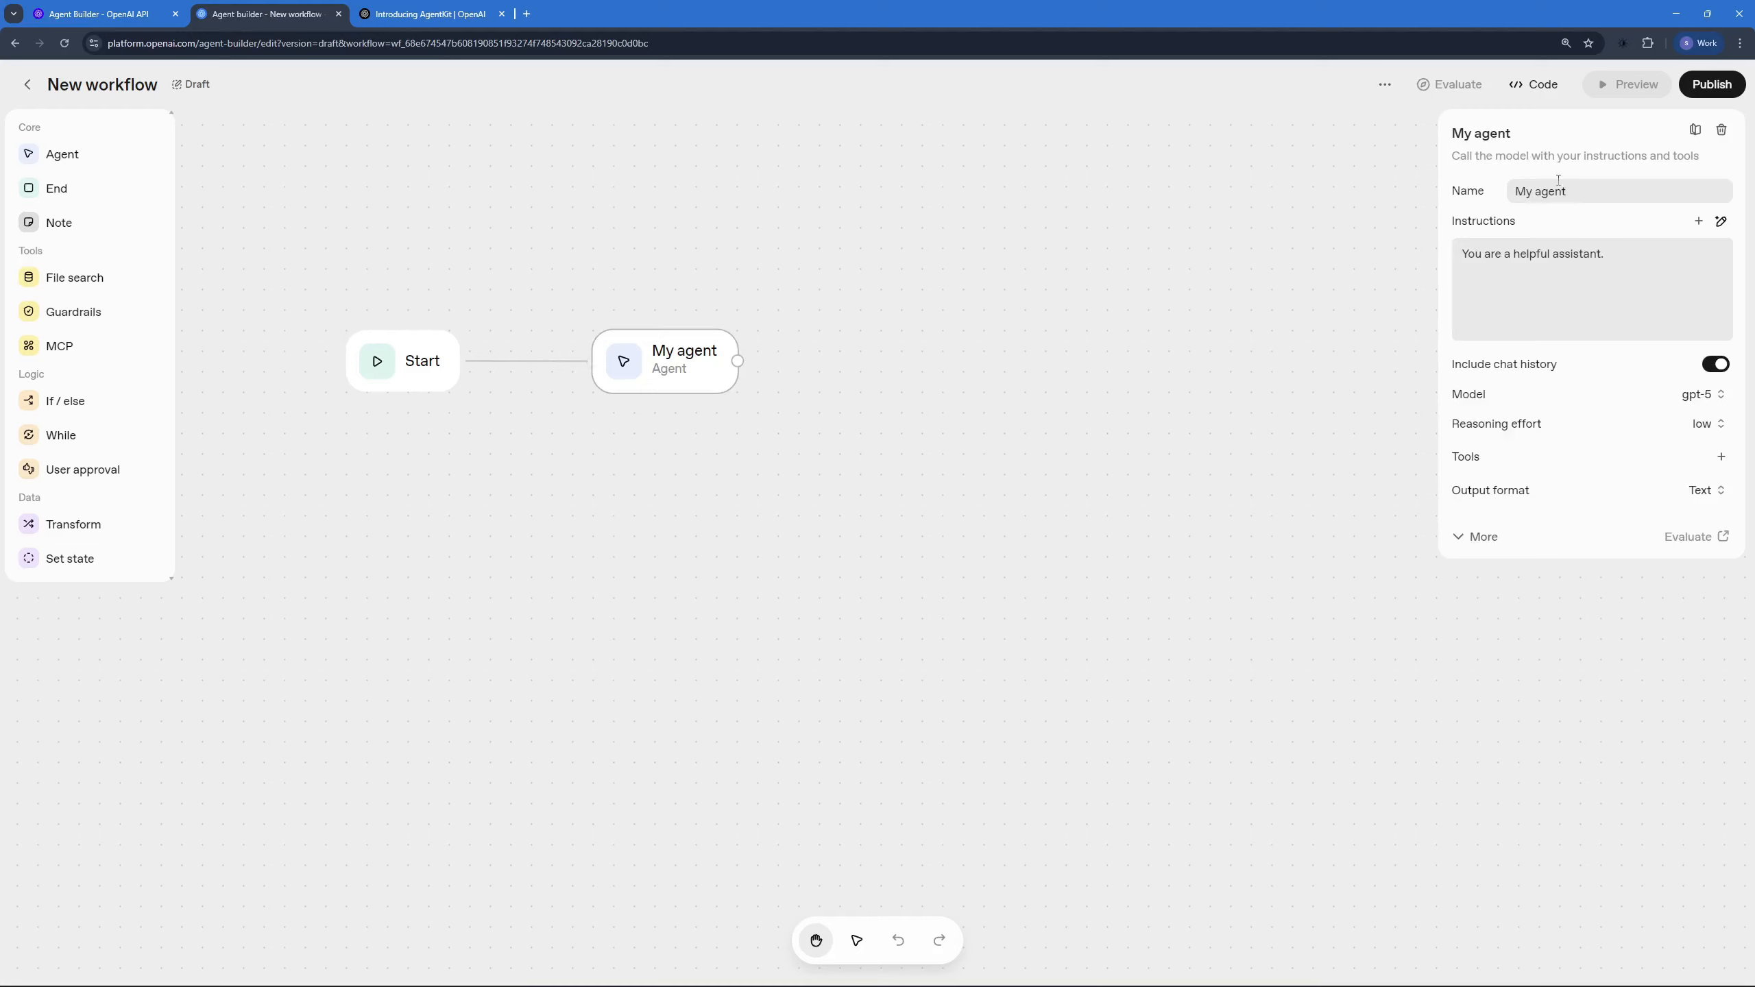
left_click_drag(1564, 189, 1483, 211)
type("classify")
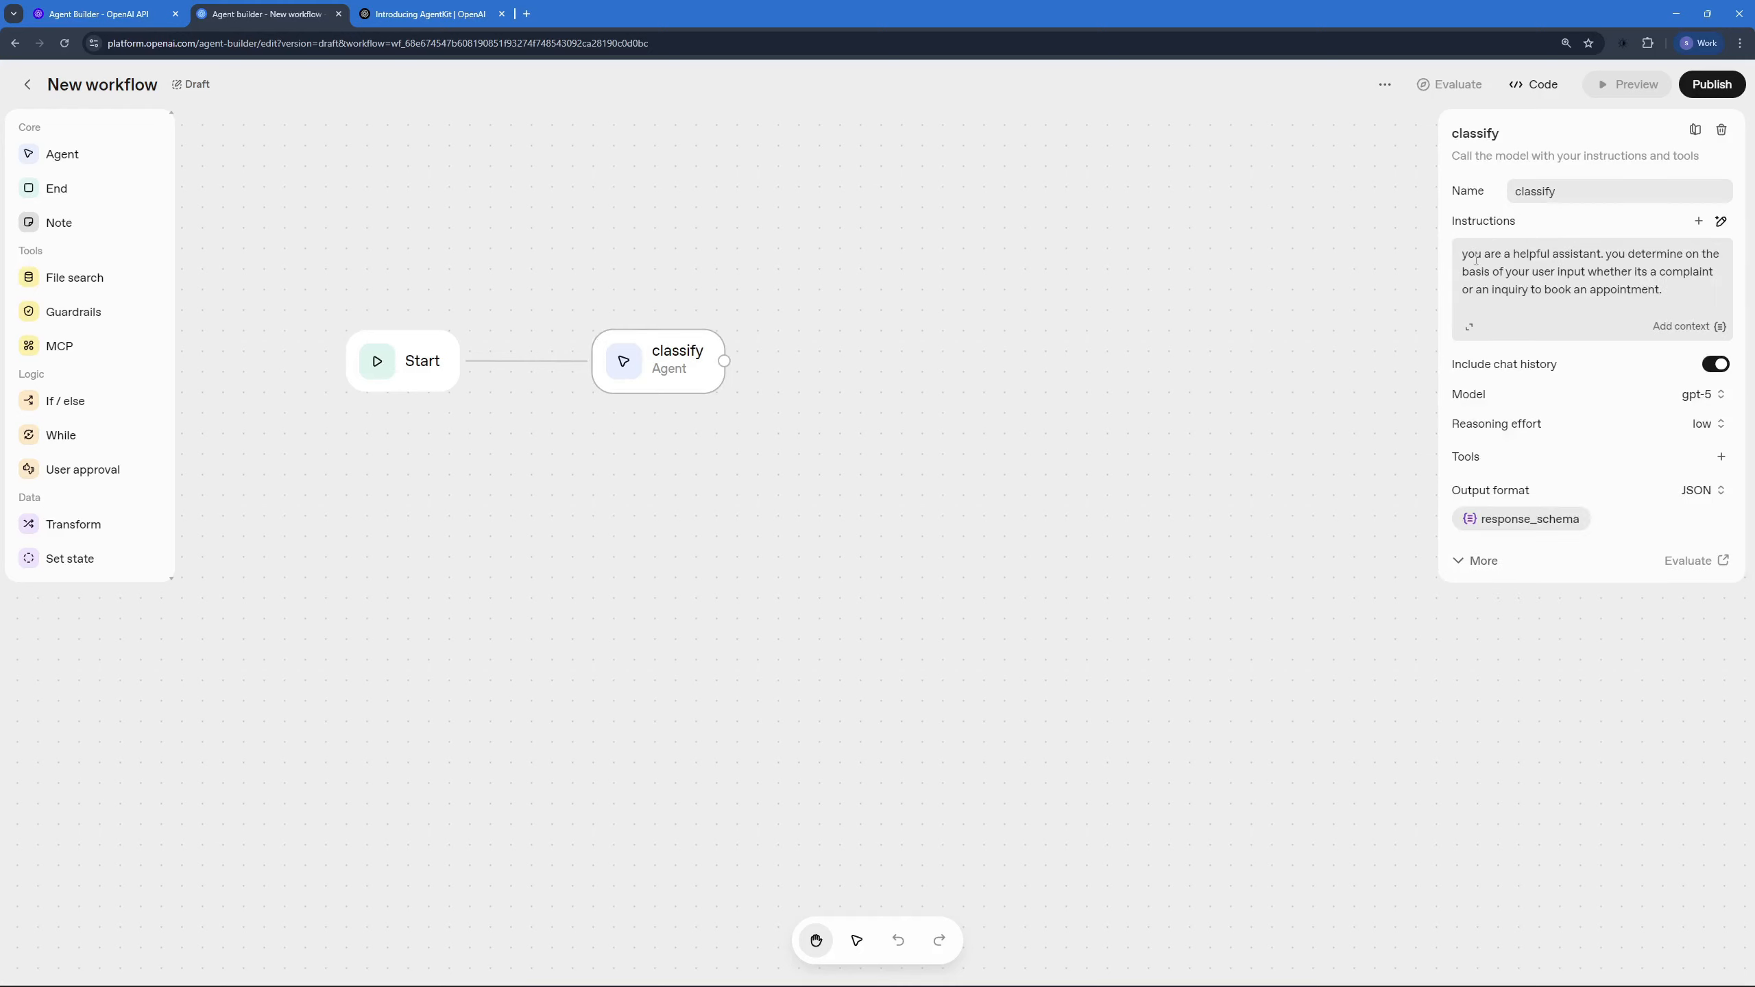
left_click_drag(1475, 254, 1582, 279)
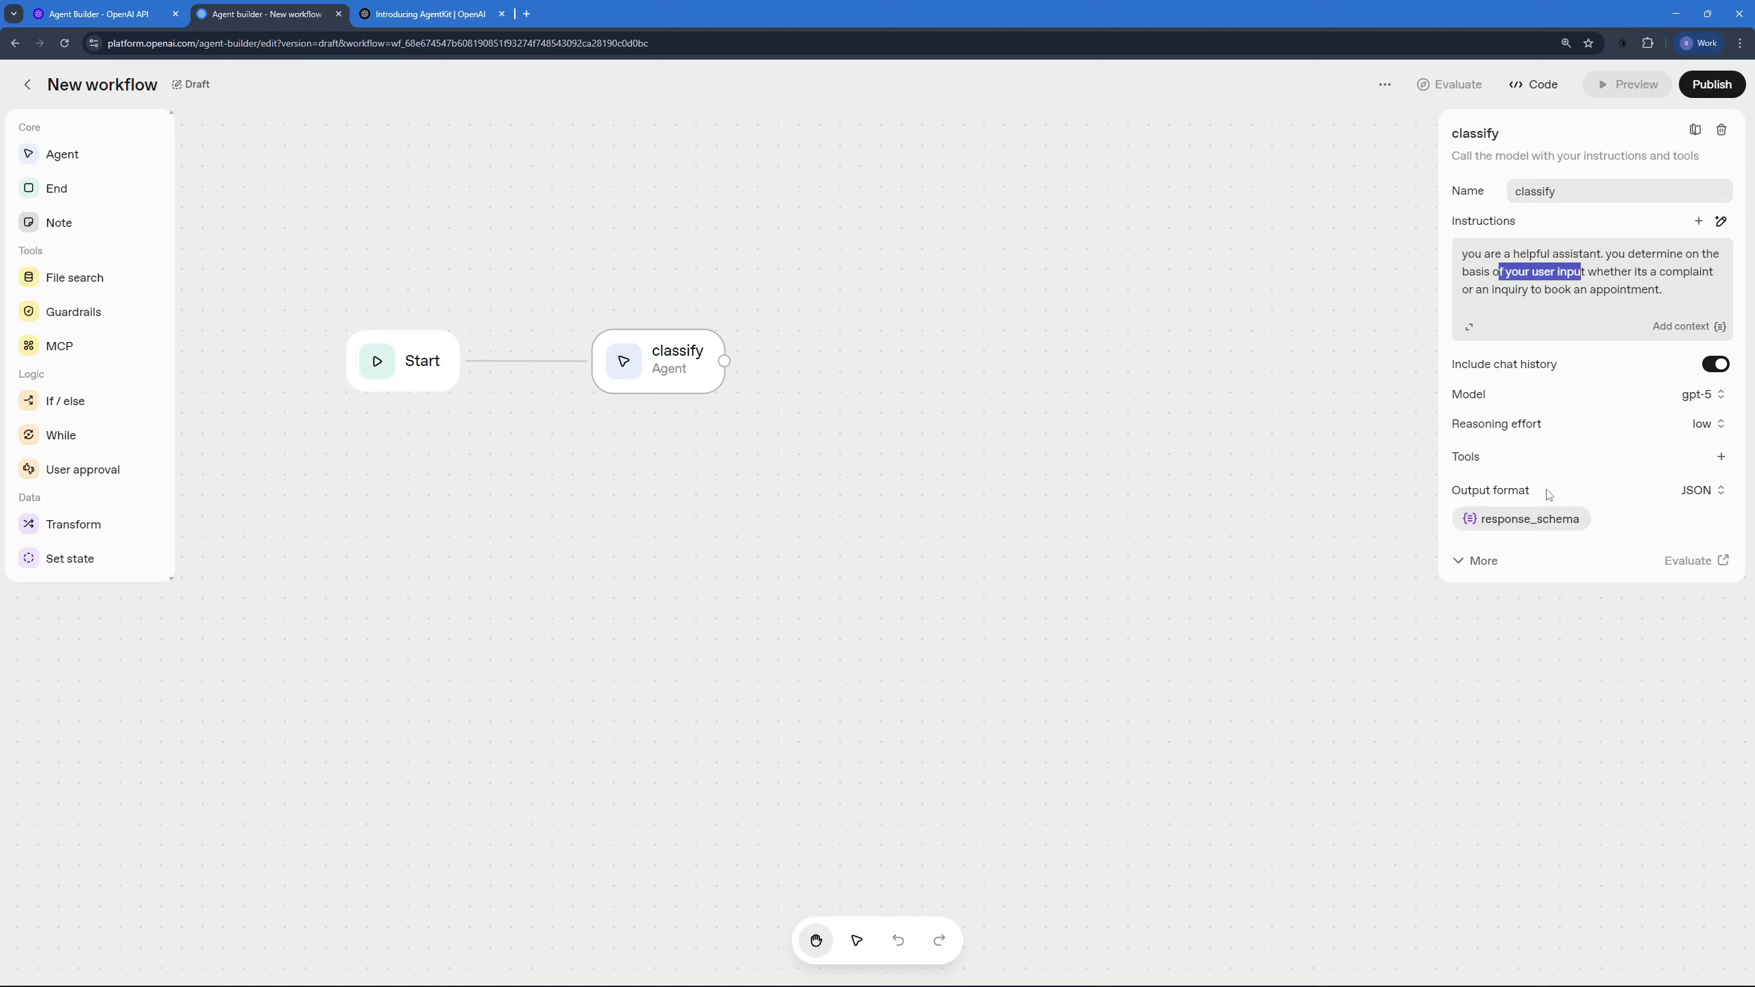
Step: Add a property named "classification" with type ENUM to the classify agent's JSON response_schema
left_click(1698, 497)
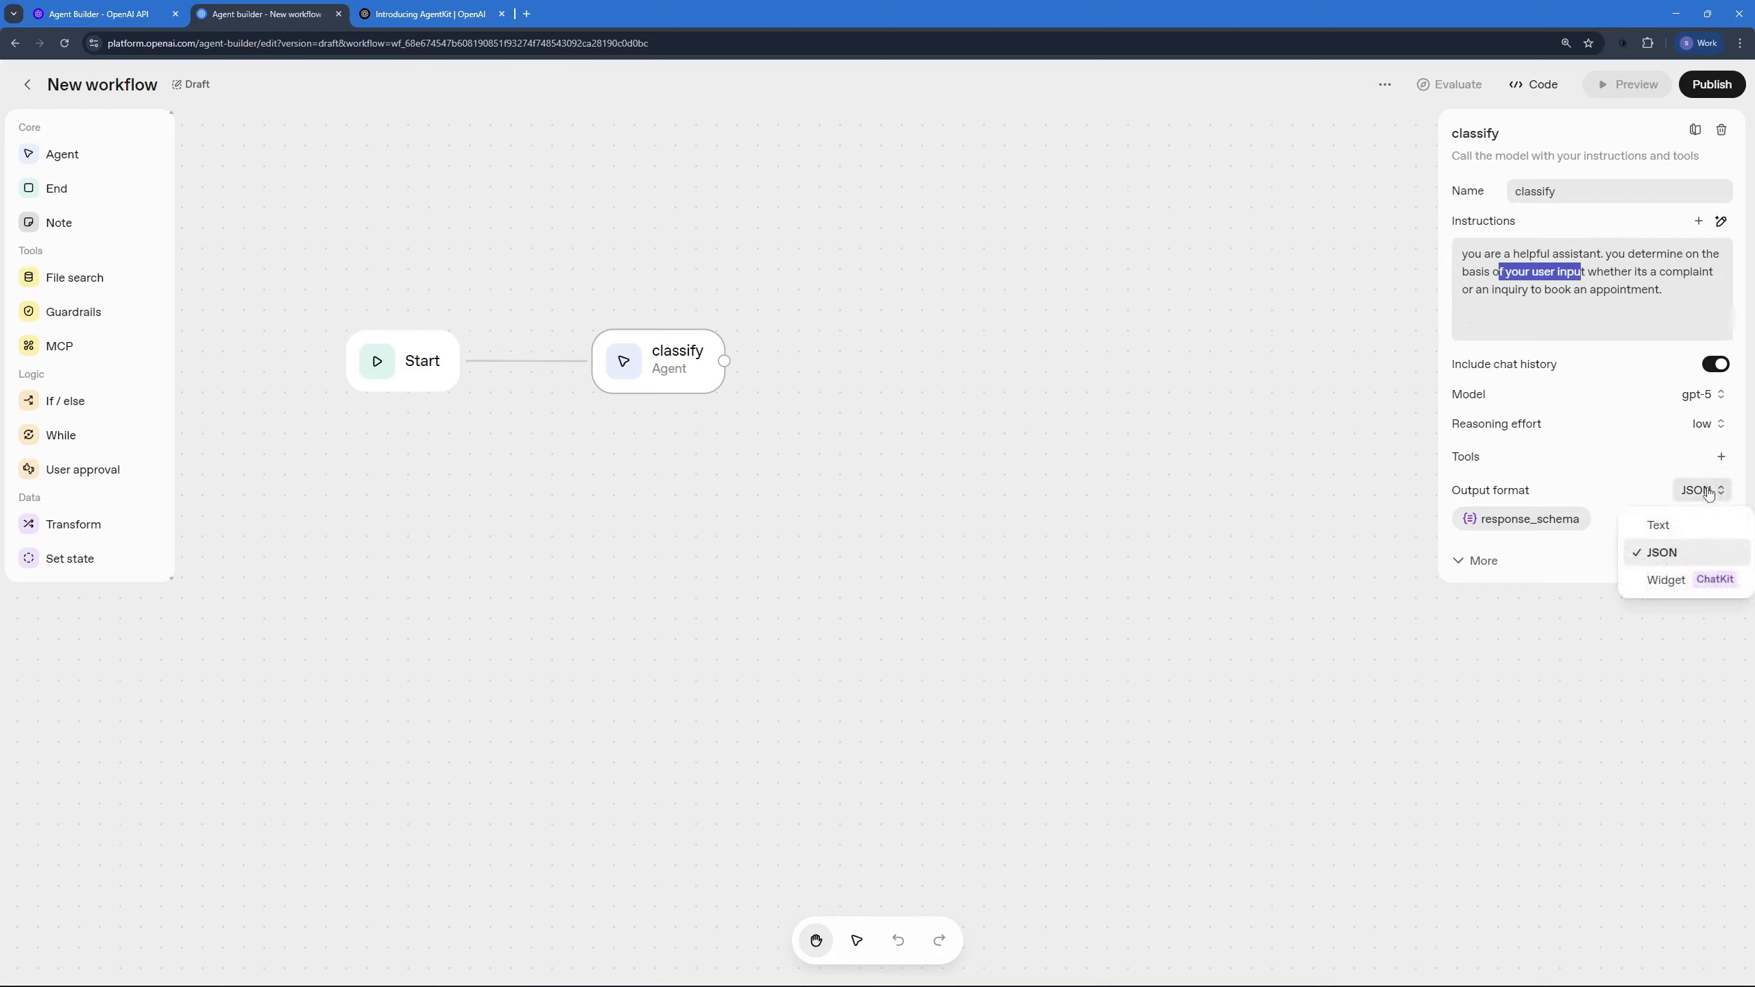
left_click(1510, 518)
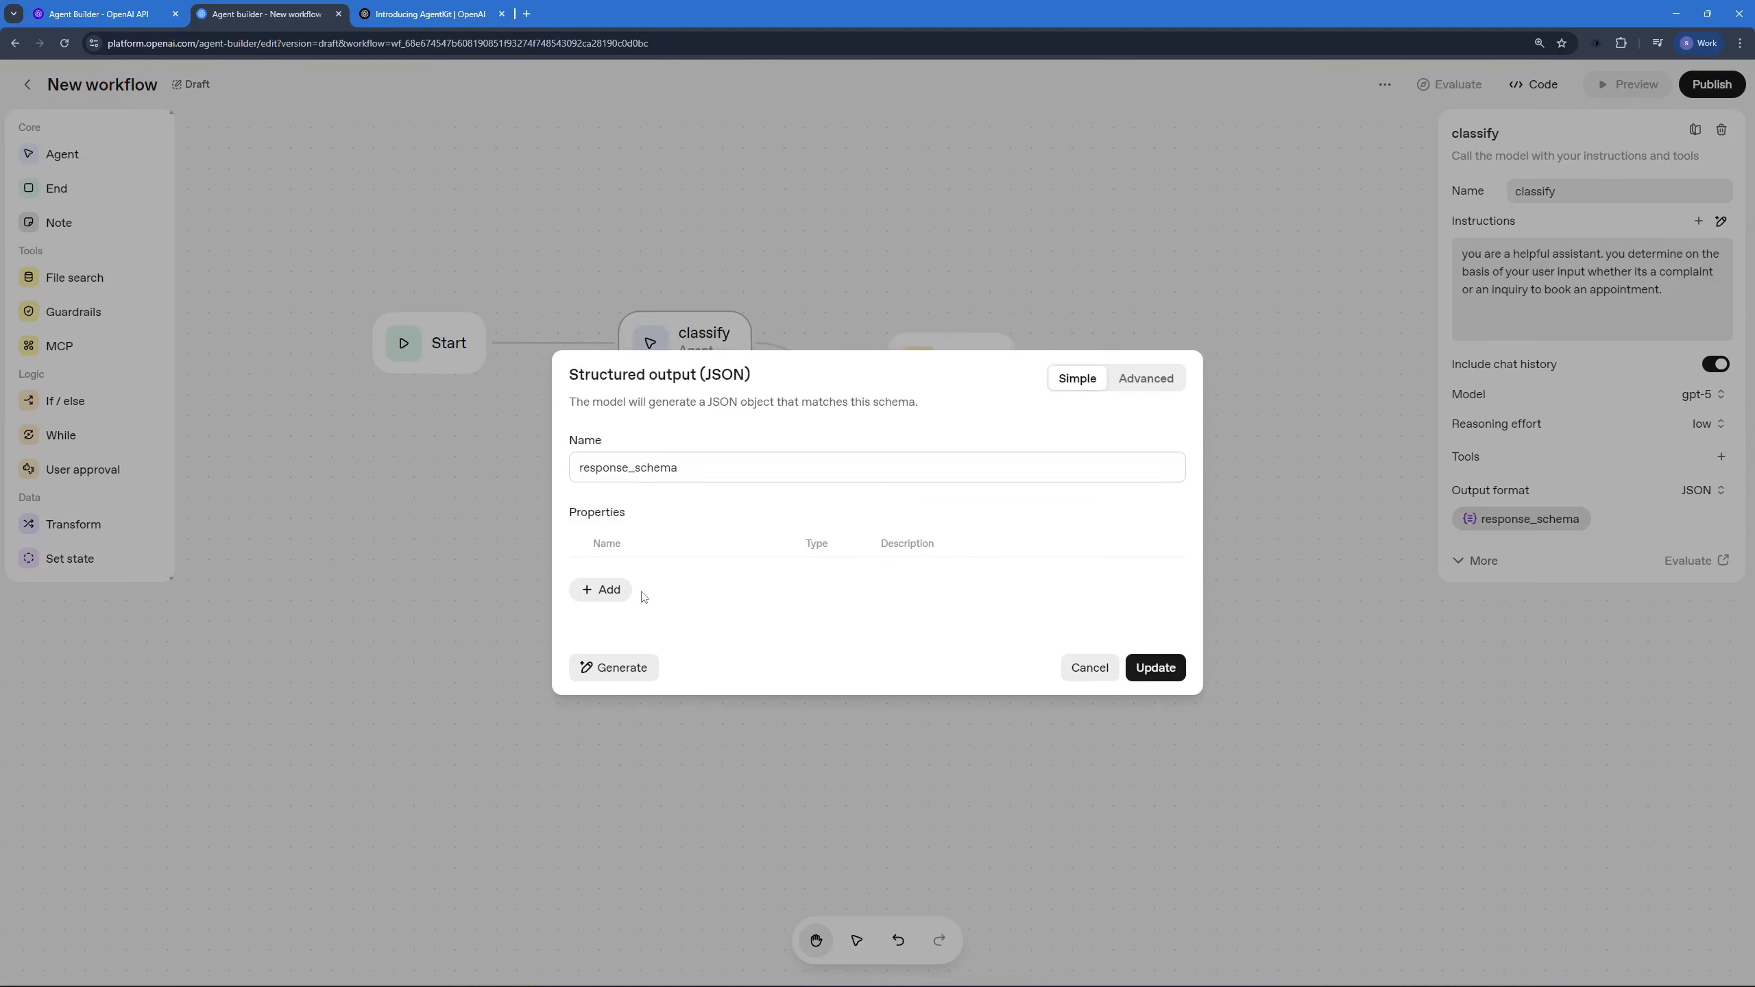
left_click(608, 592)
left_click(691, 563)
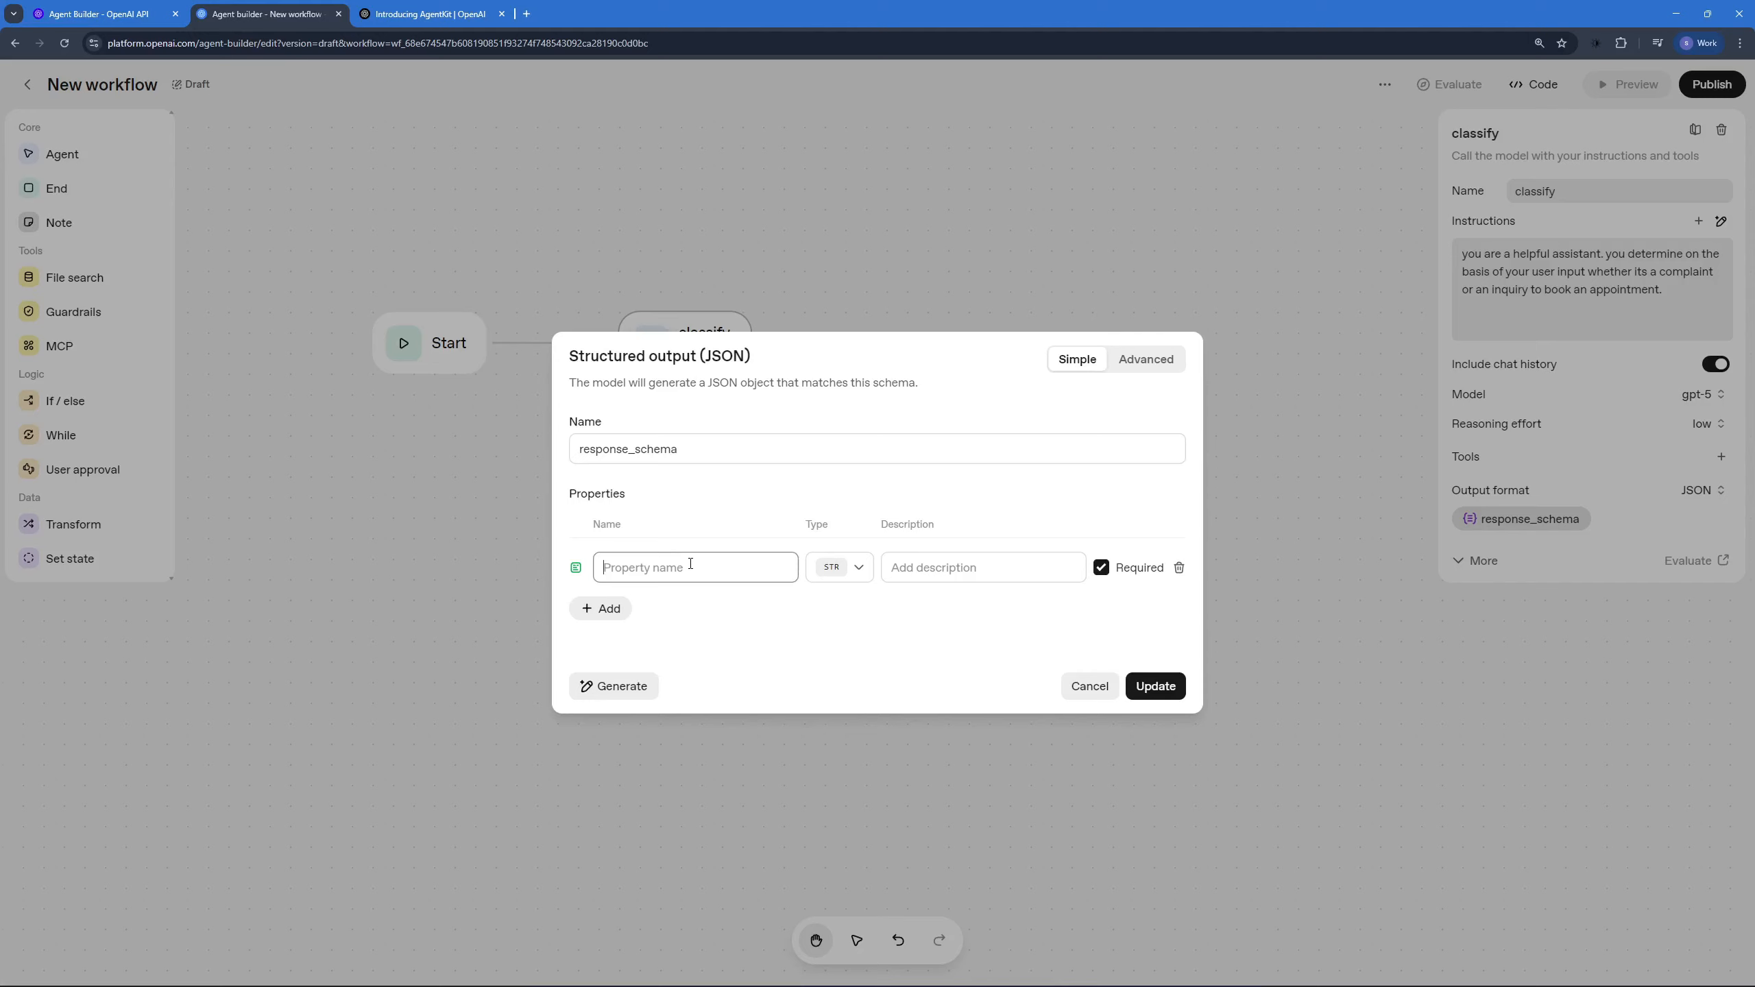
type("classification")
left_click(859, 567)
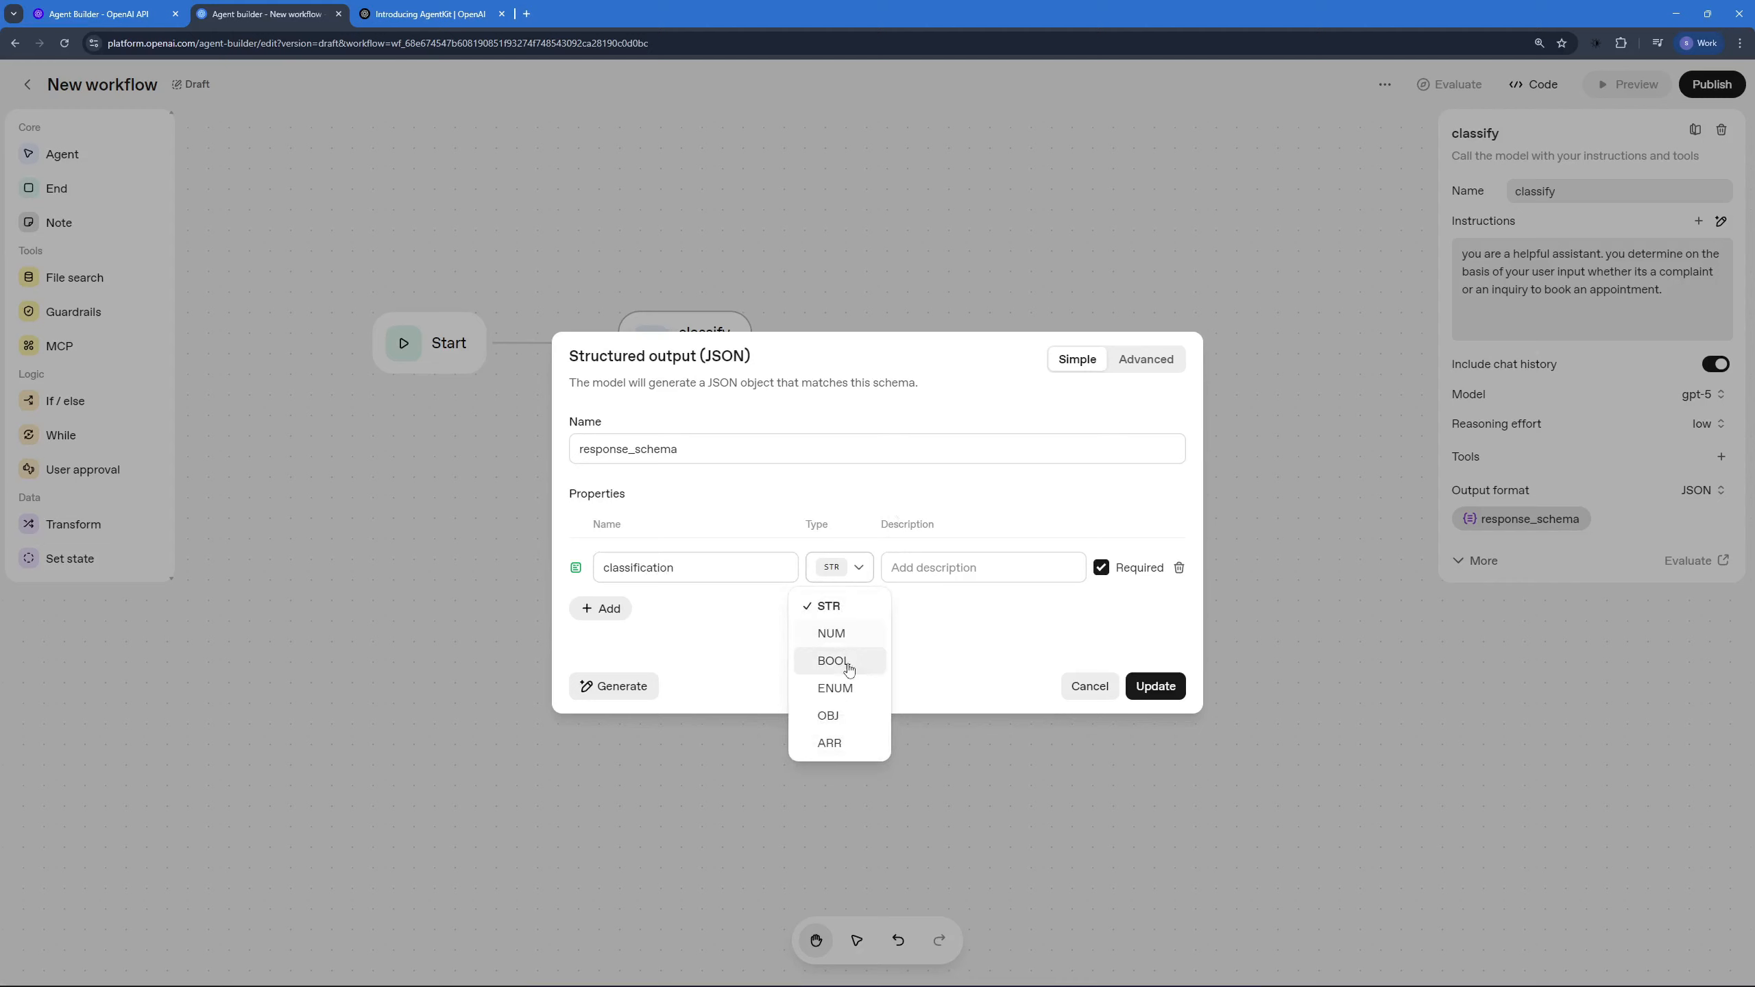
left_click(835, 688)
Step: Give the classification property the values "complaint" and "appointment" and update the schema
left_click(700, 591)
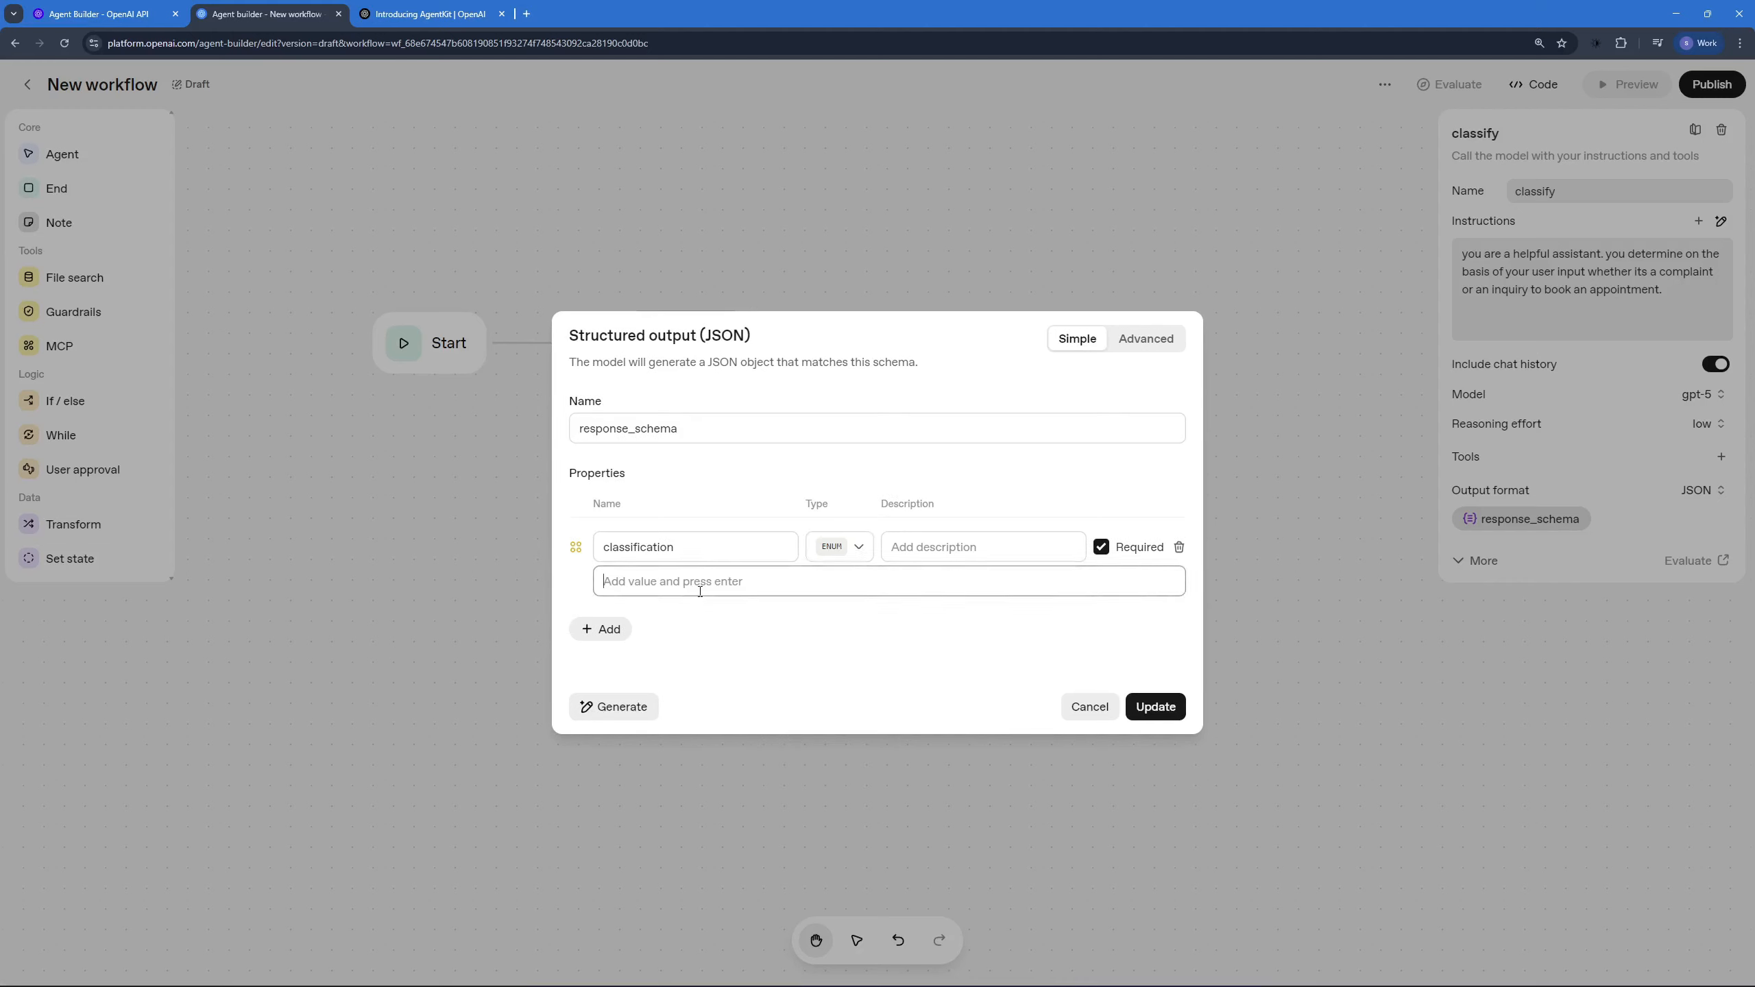
type("complaint")
key("Return")
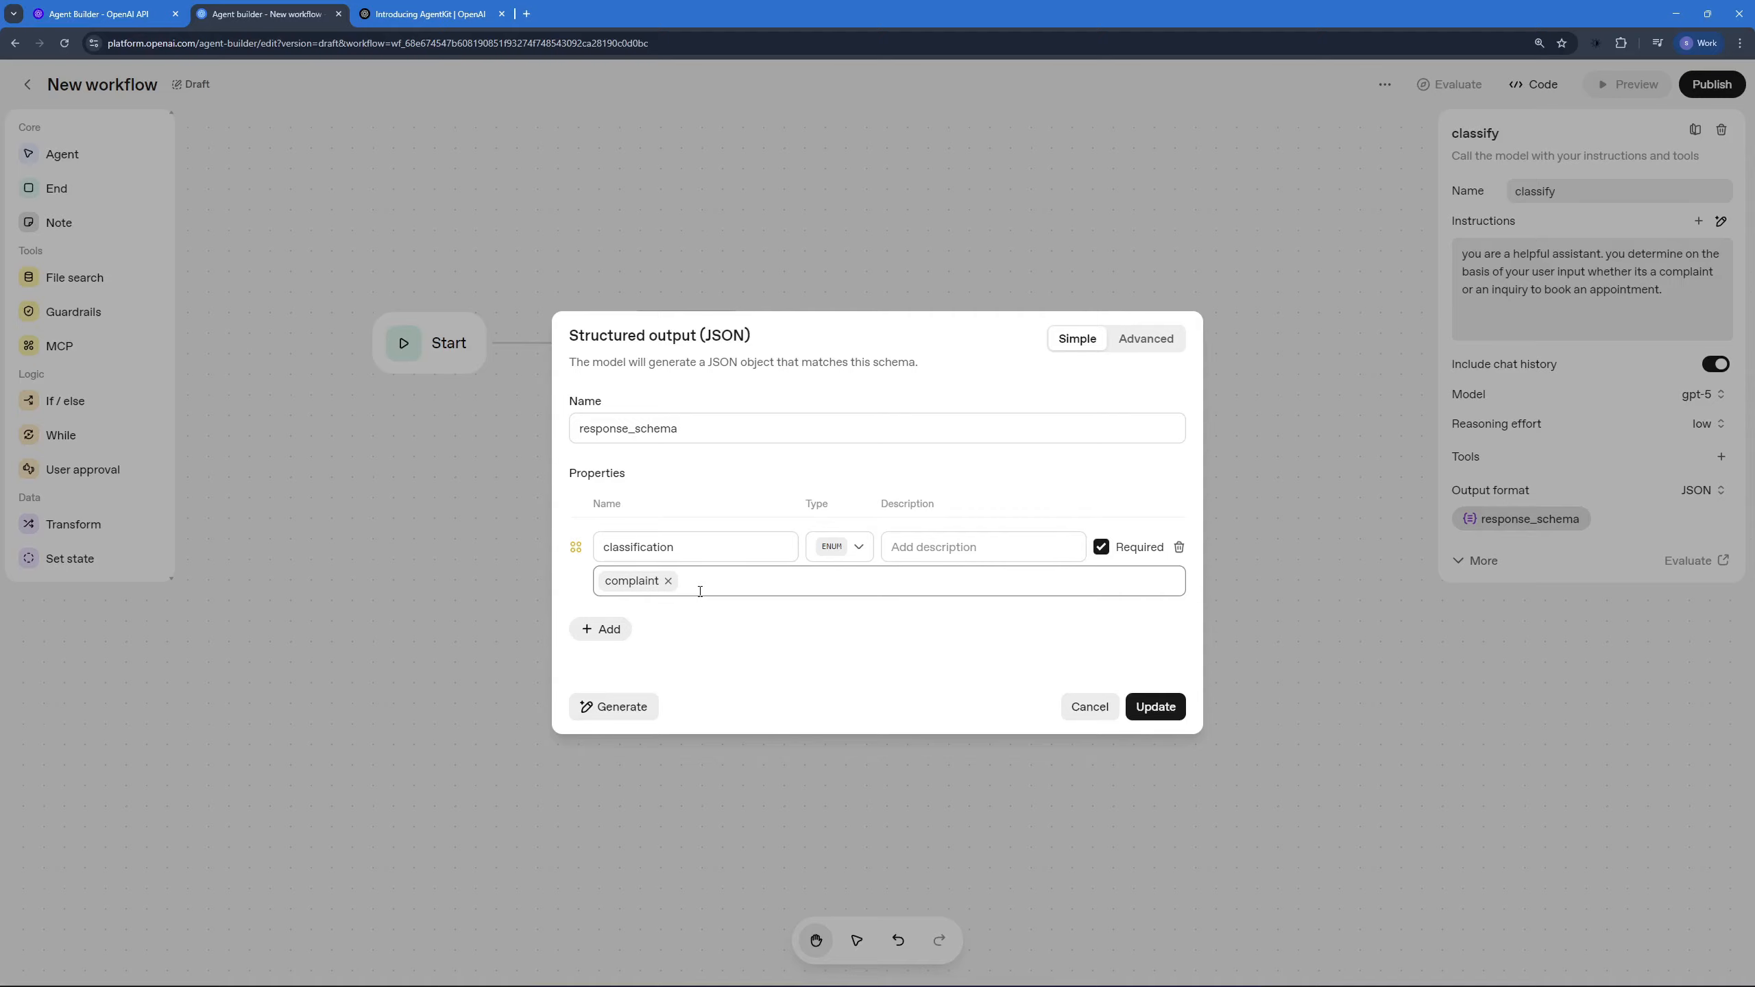
type("appointment")
key("Return")
left_click(1175, 708)
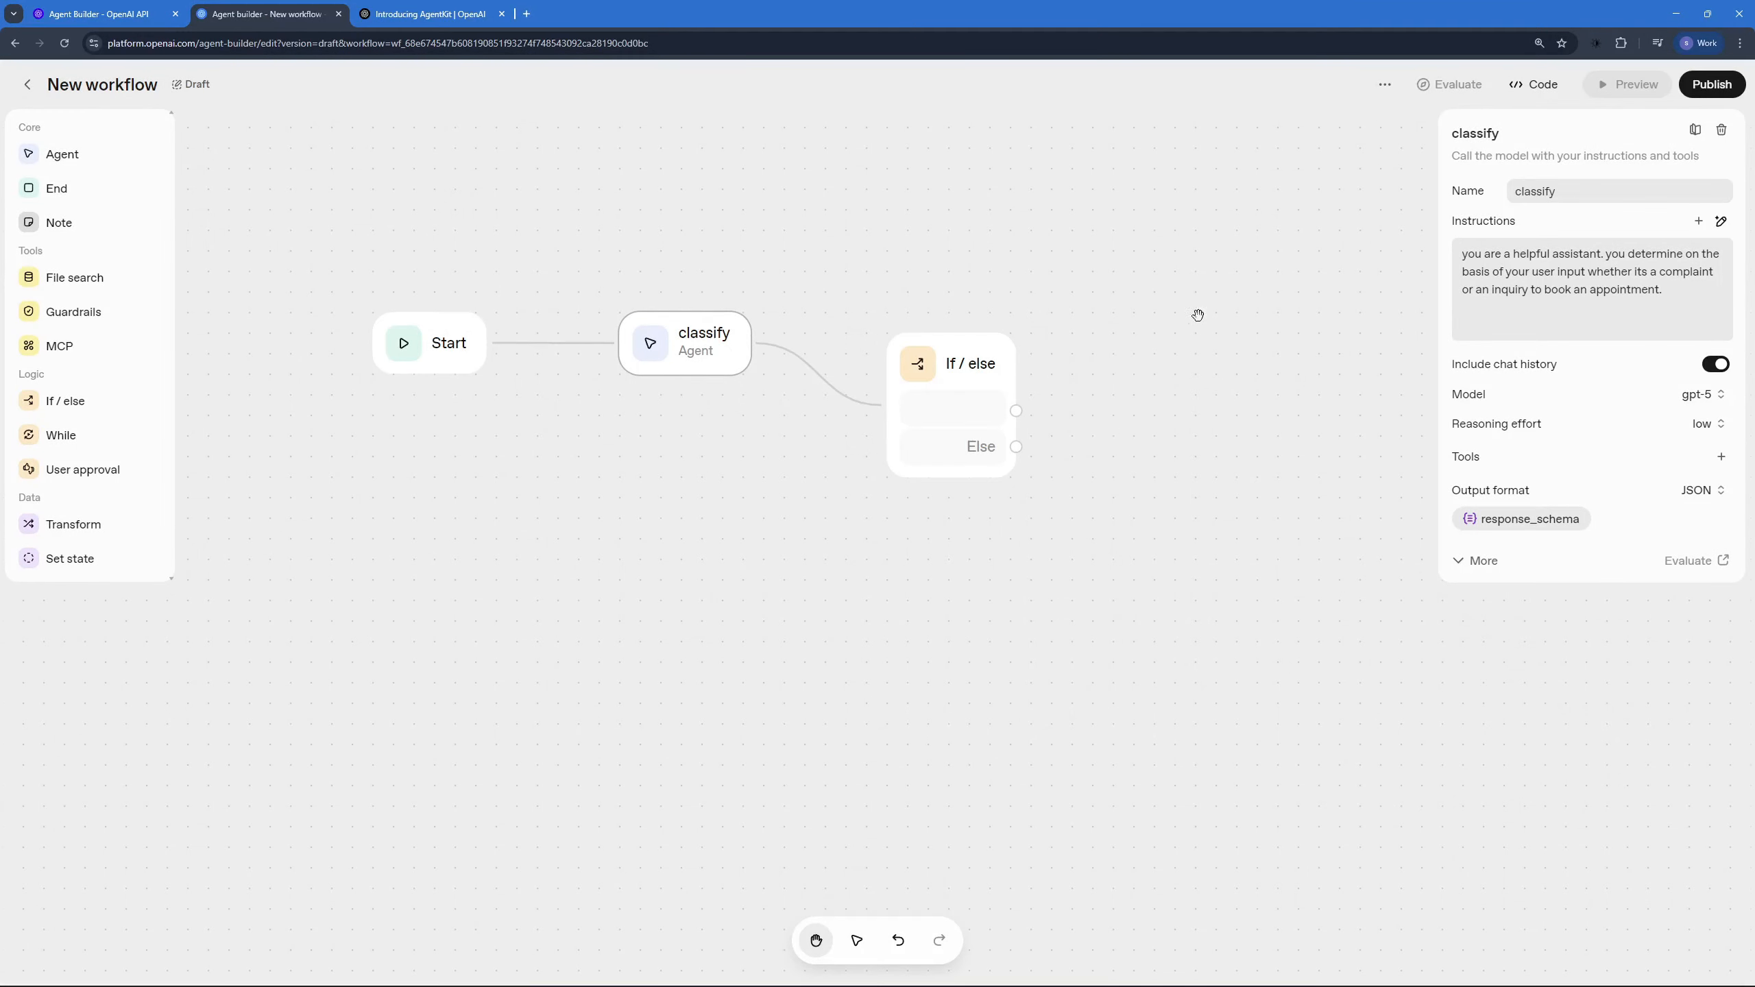
Step: Align the If / else node with the classify node and set its condition to input.output_parsed.classification == "appointment"
left_click_drag(959, 366, 936, 321)
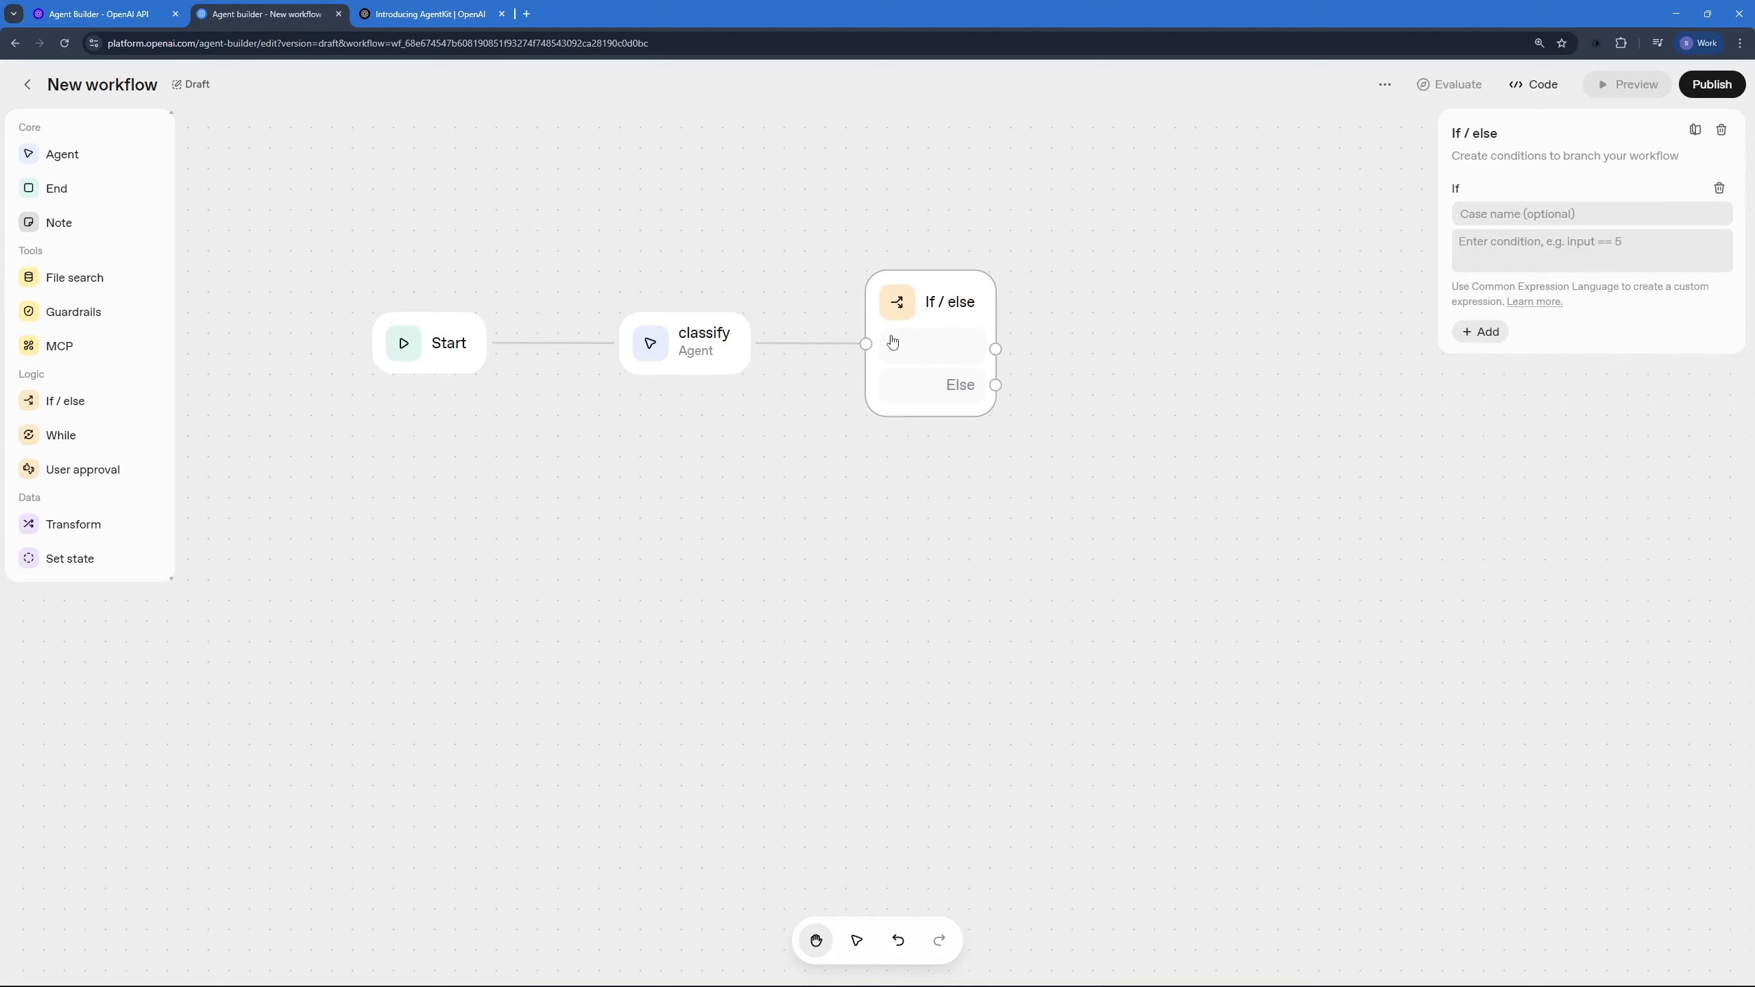
left_click(1486, 244)
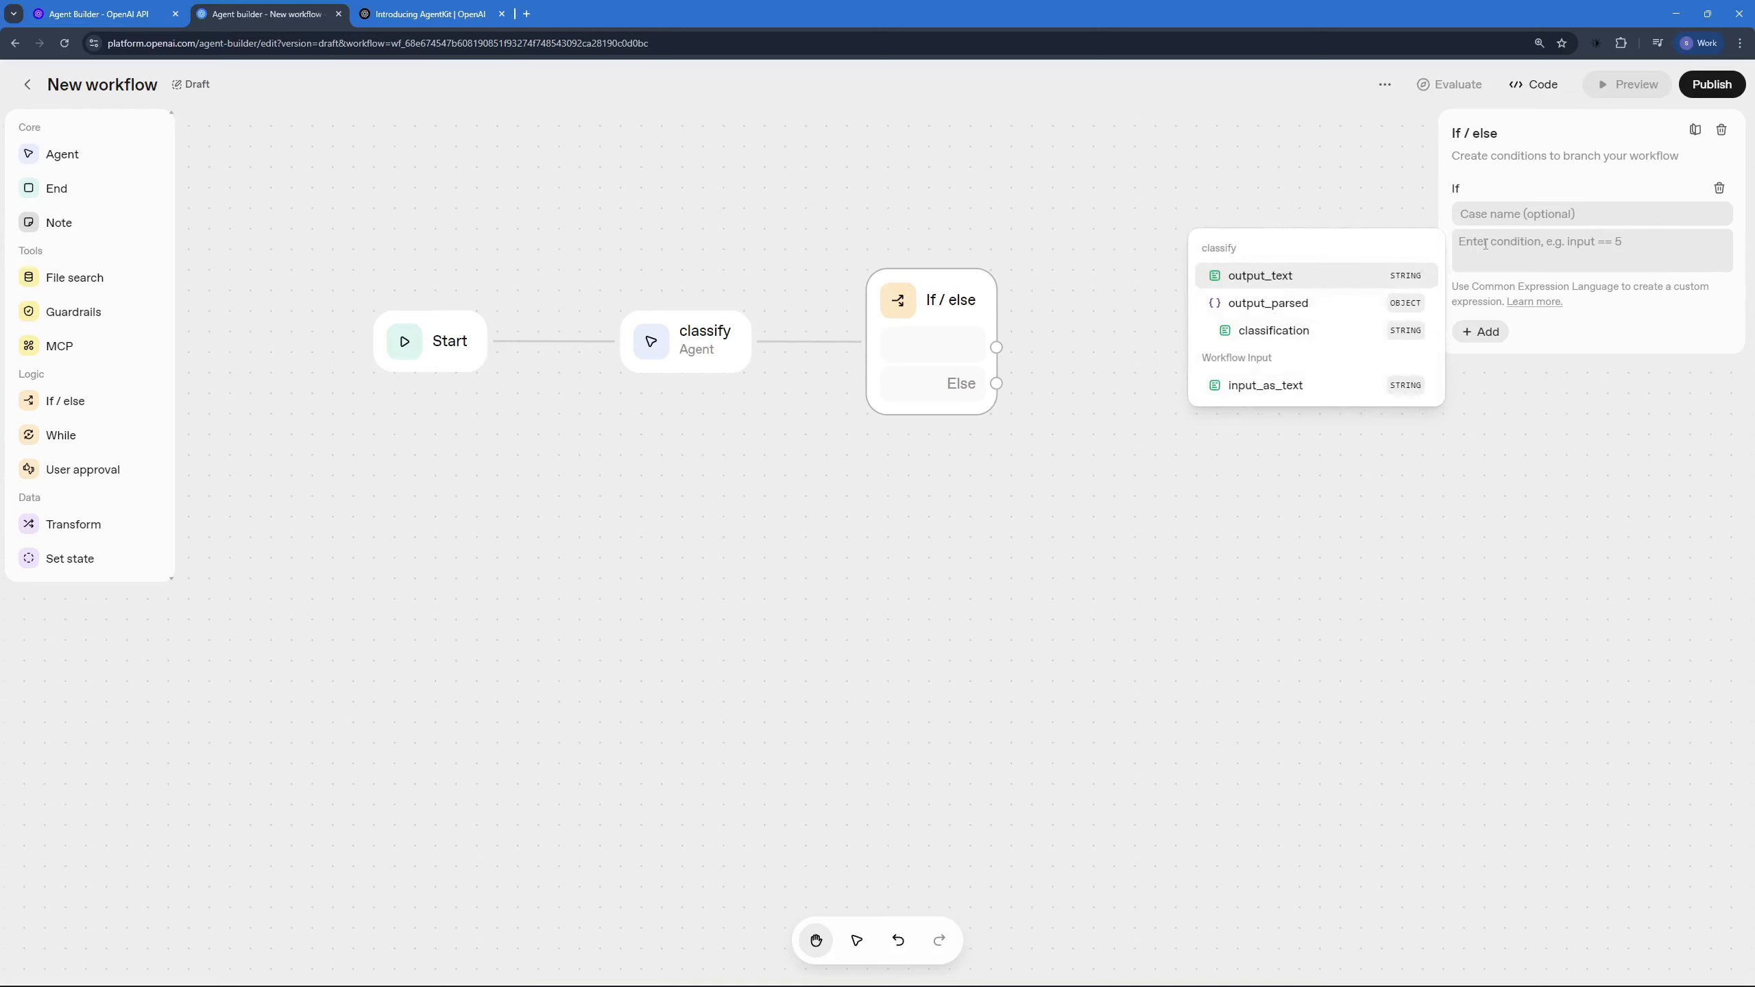
left_click(1267, 304)
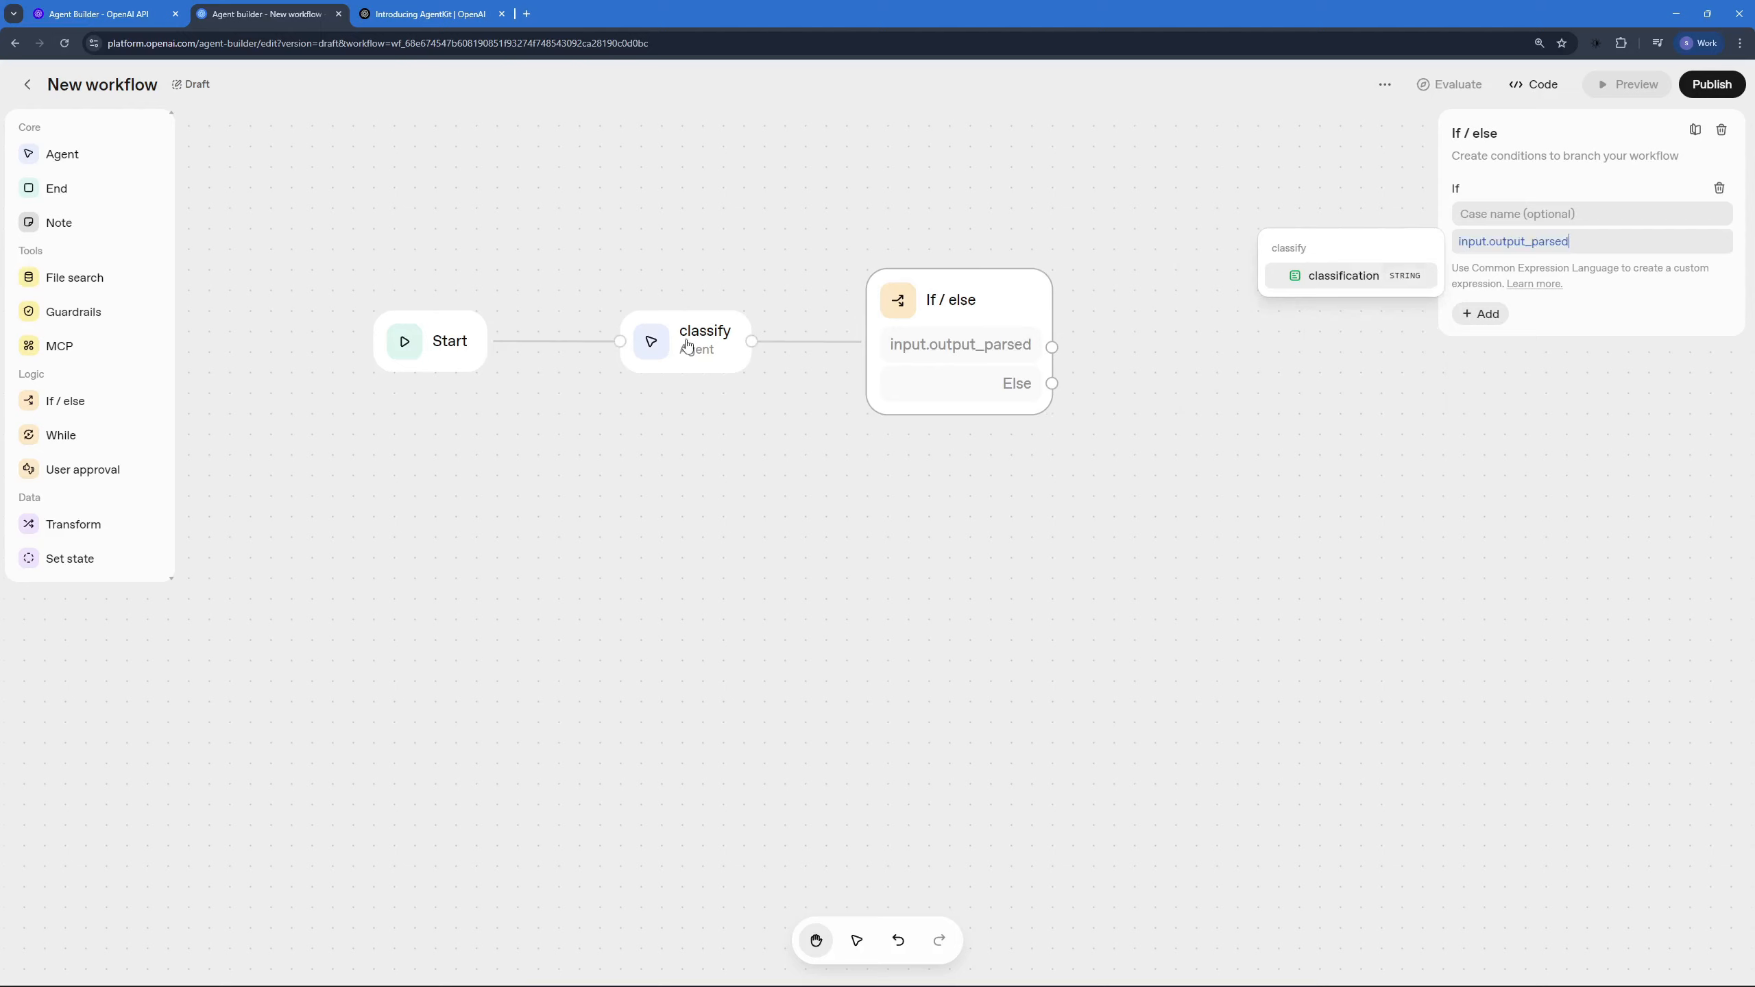
left_click(1336, 278)
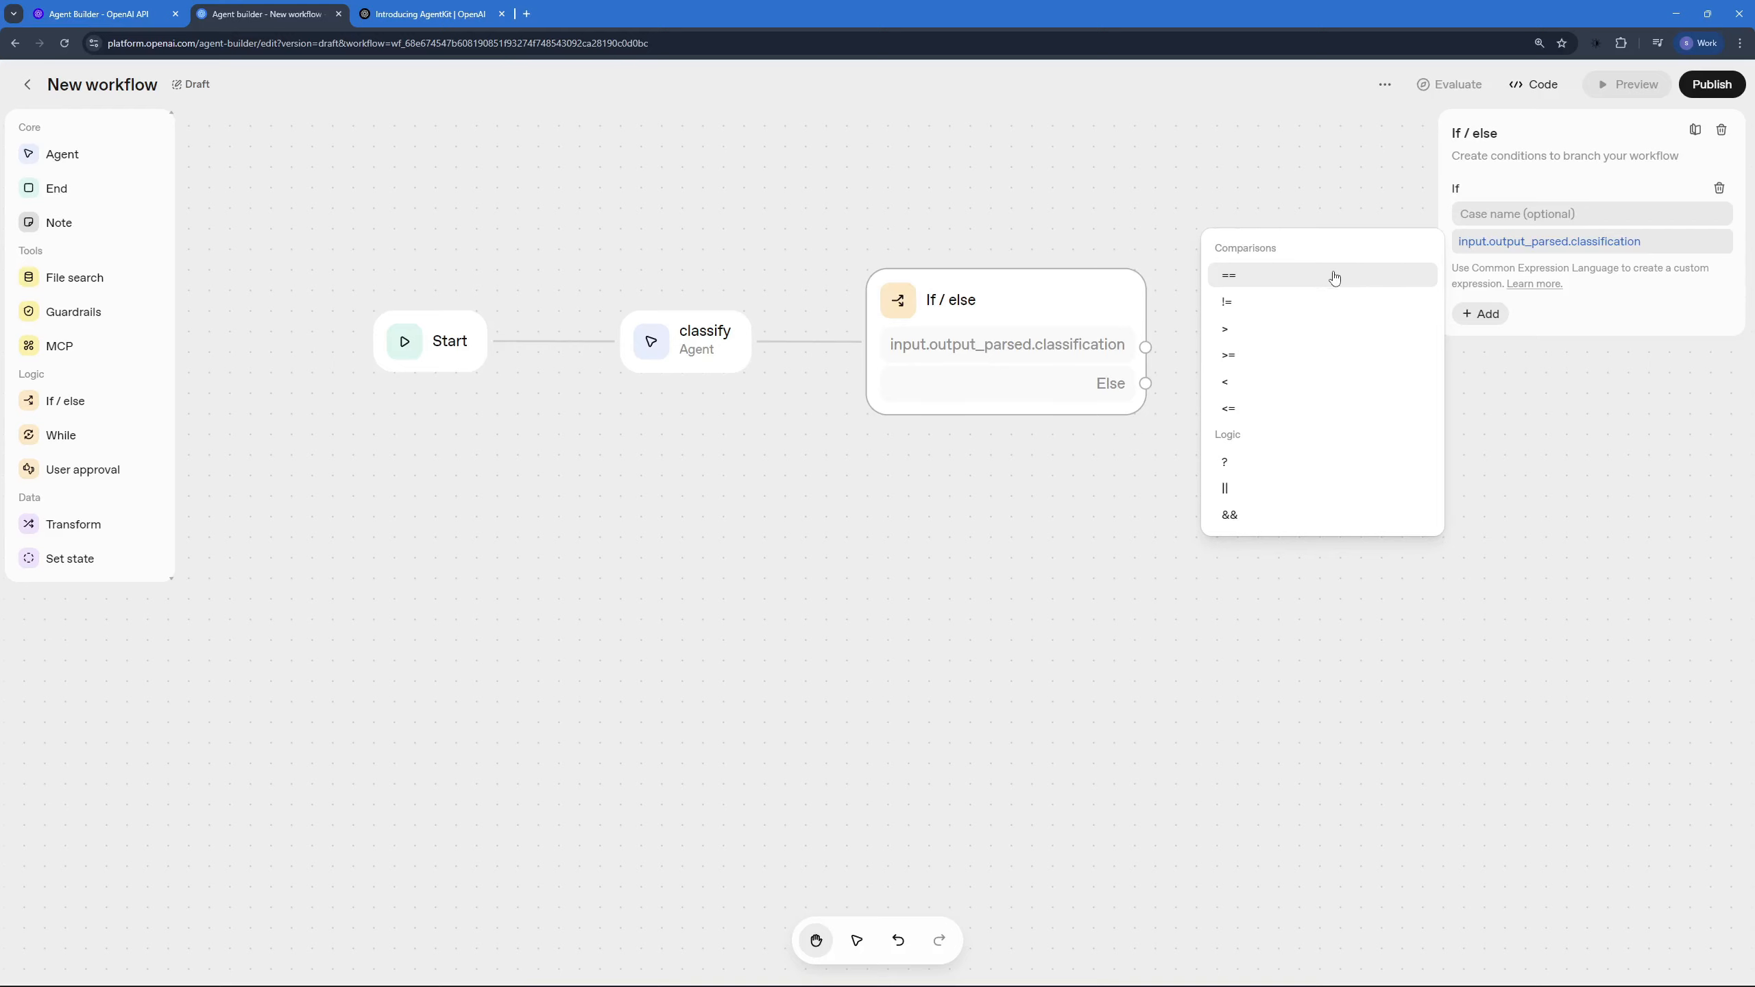
left_click(1334, 277)
type("\"")
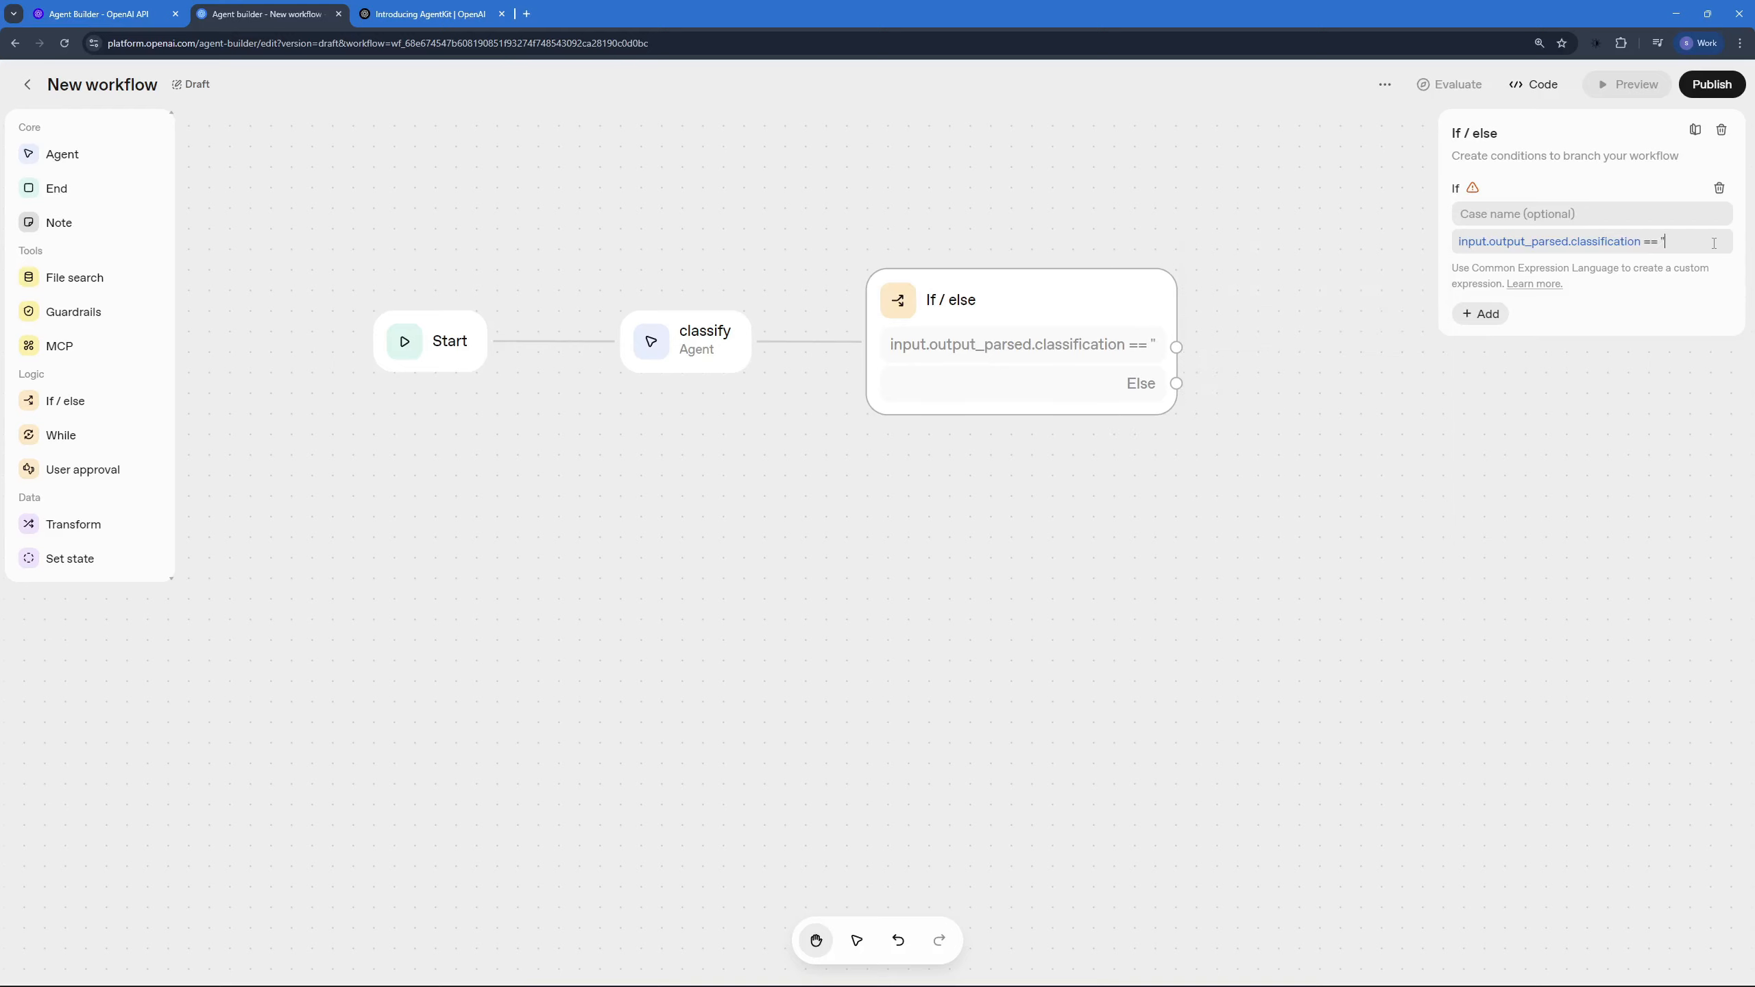
type("appointment")
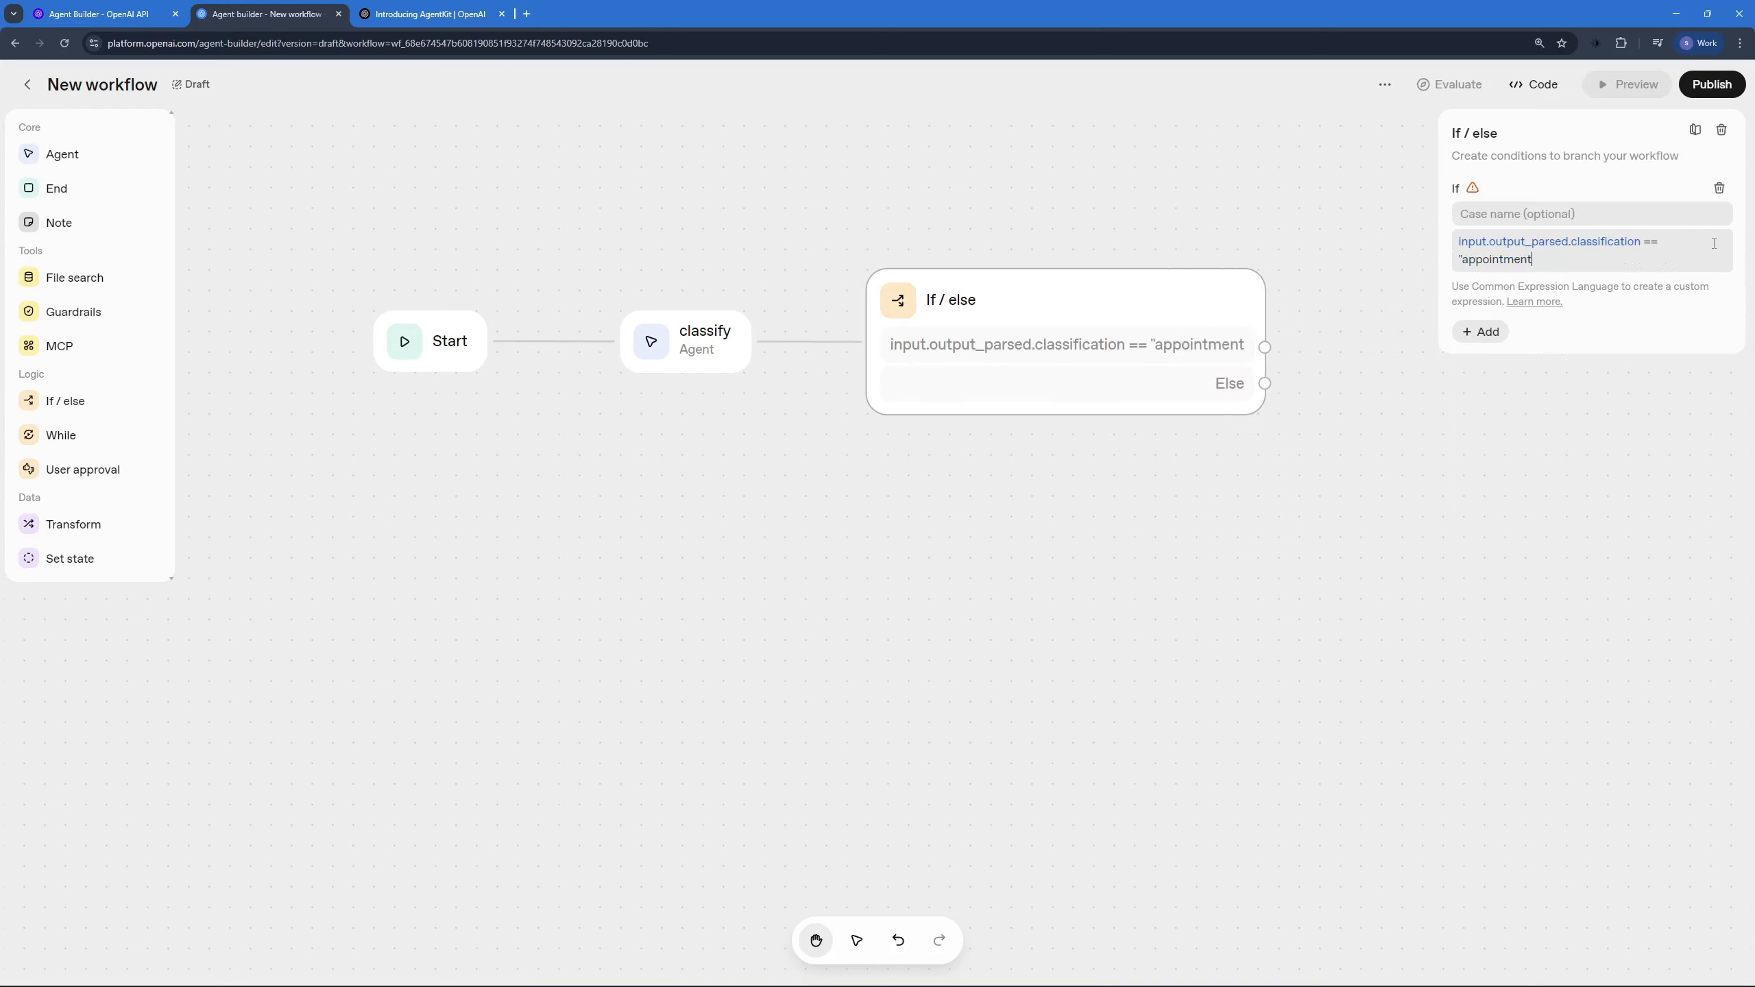
type("\"")
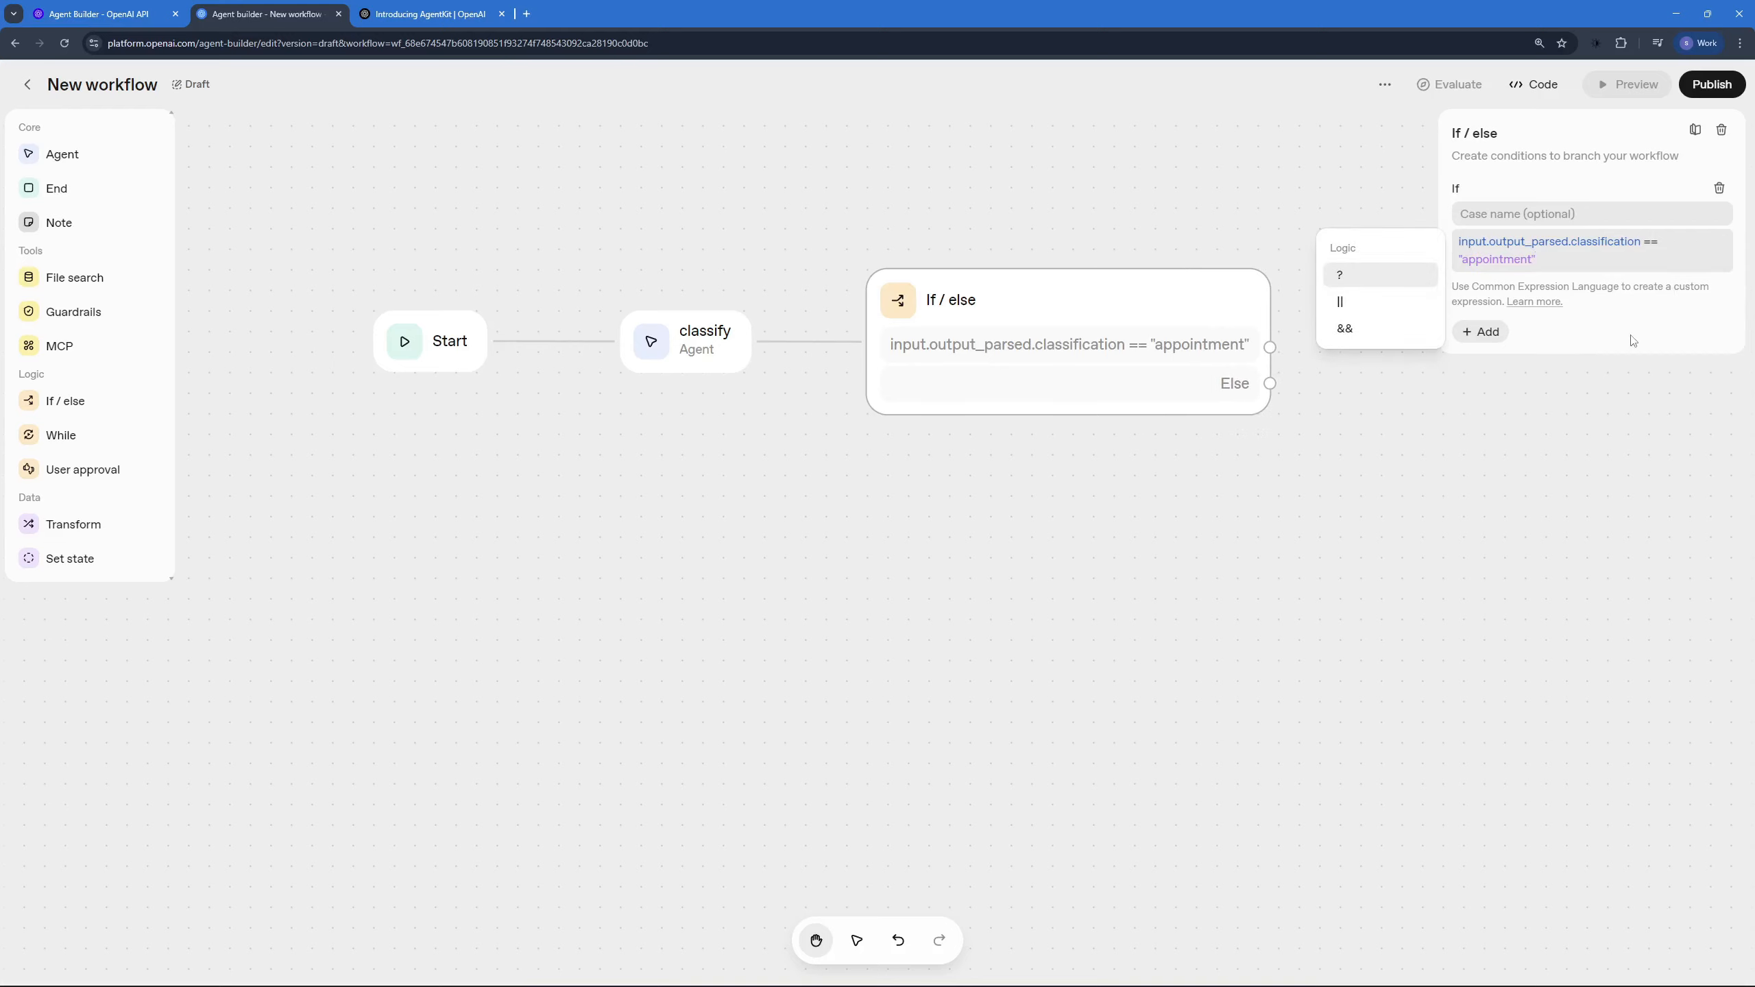
left_click(1537, 409)
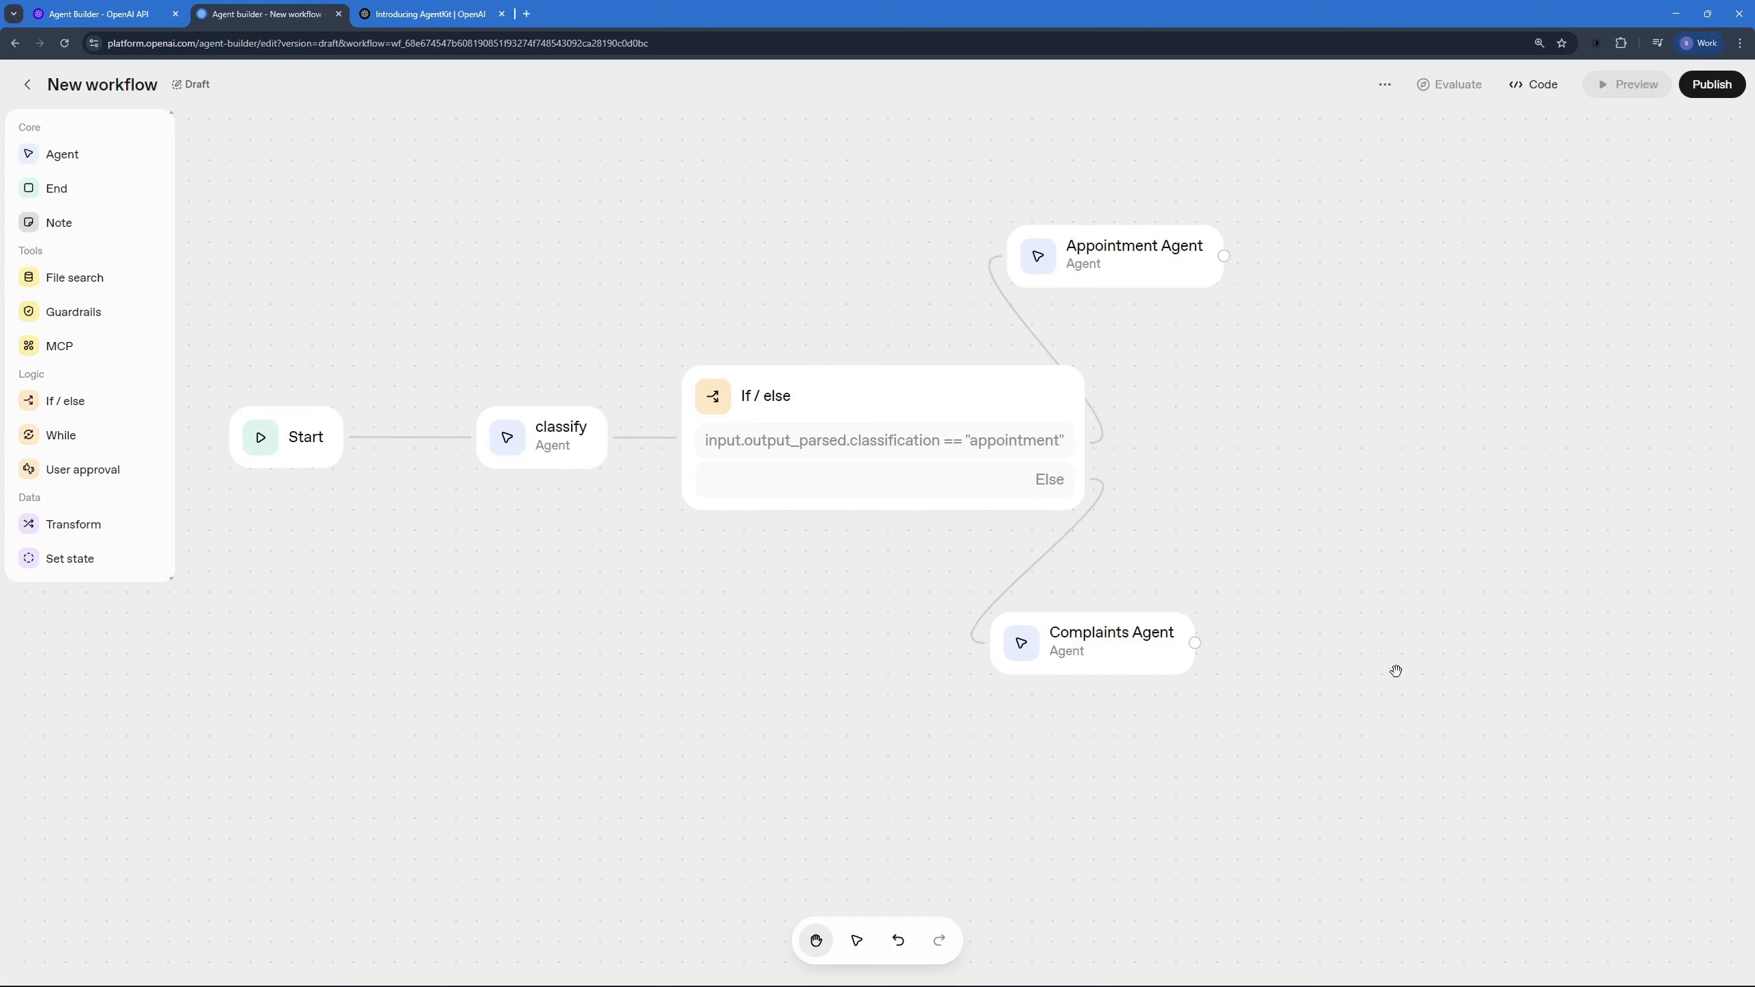
Step: Review the instructions of the Complaints Agent and the Appointment Agent, including the latter's working hours
left_click(1079, 640)
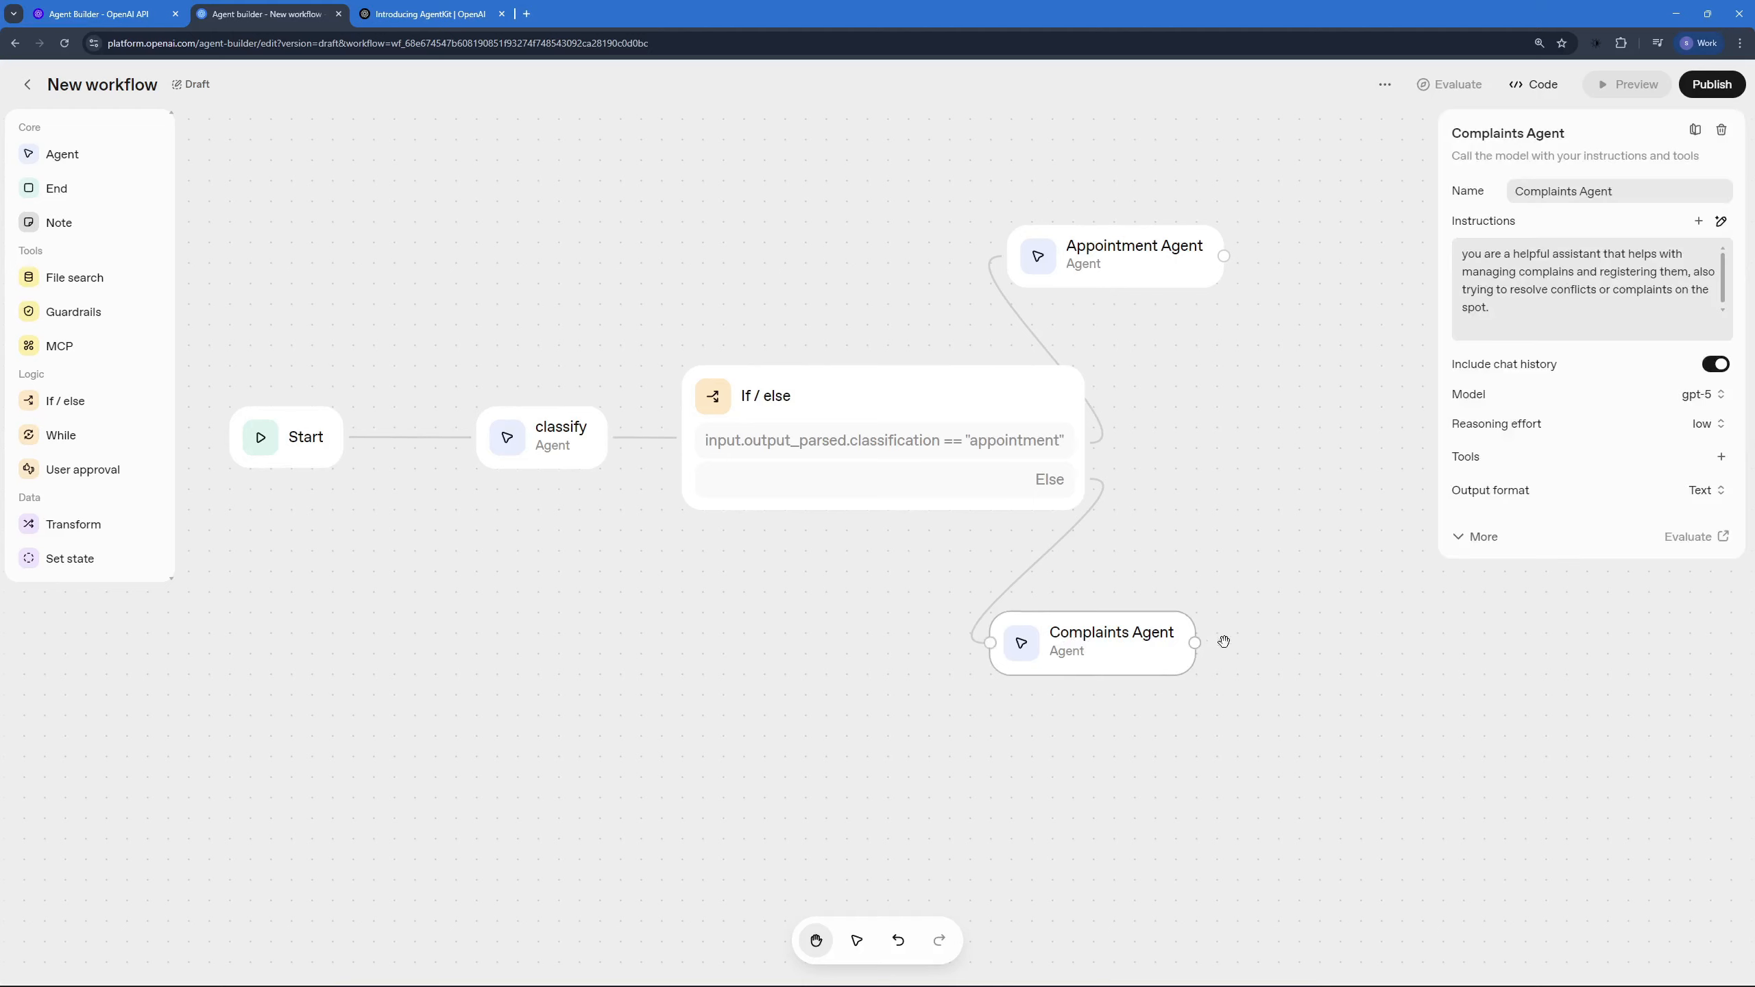
left_click_drag(1482, 253, 1683, 254)
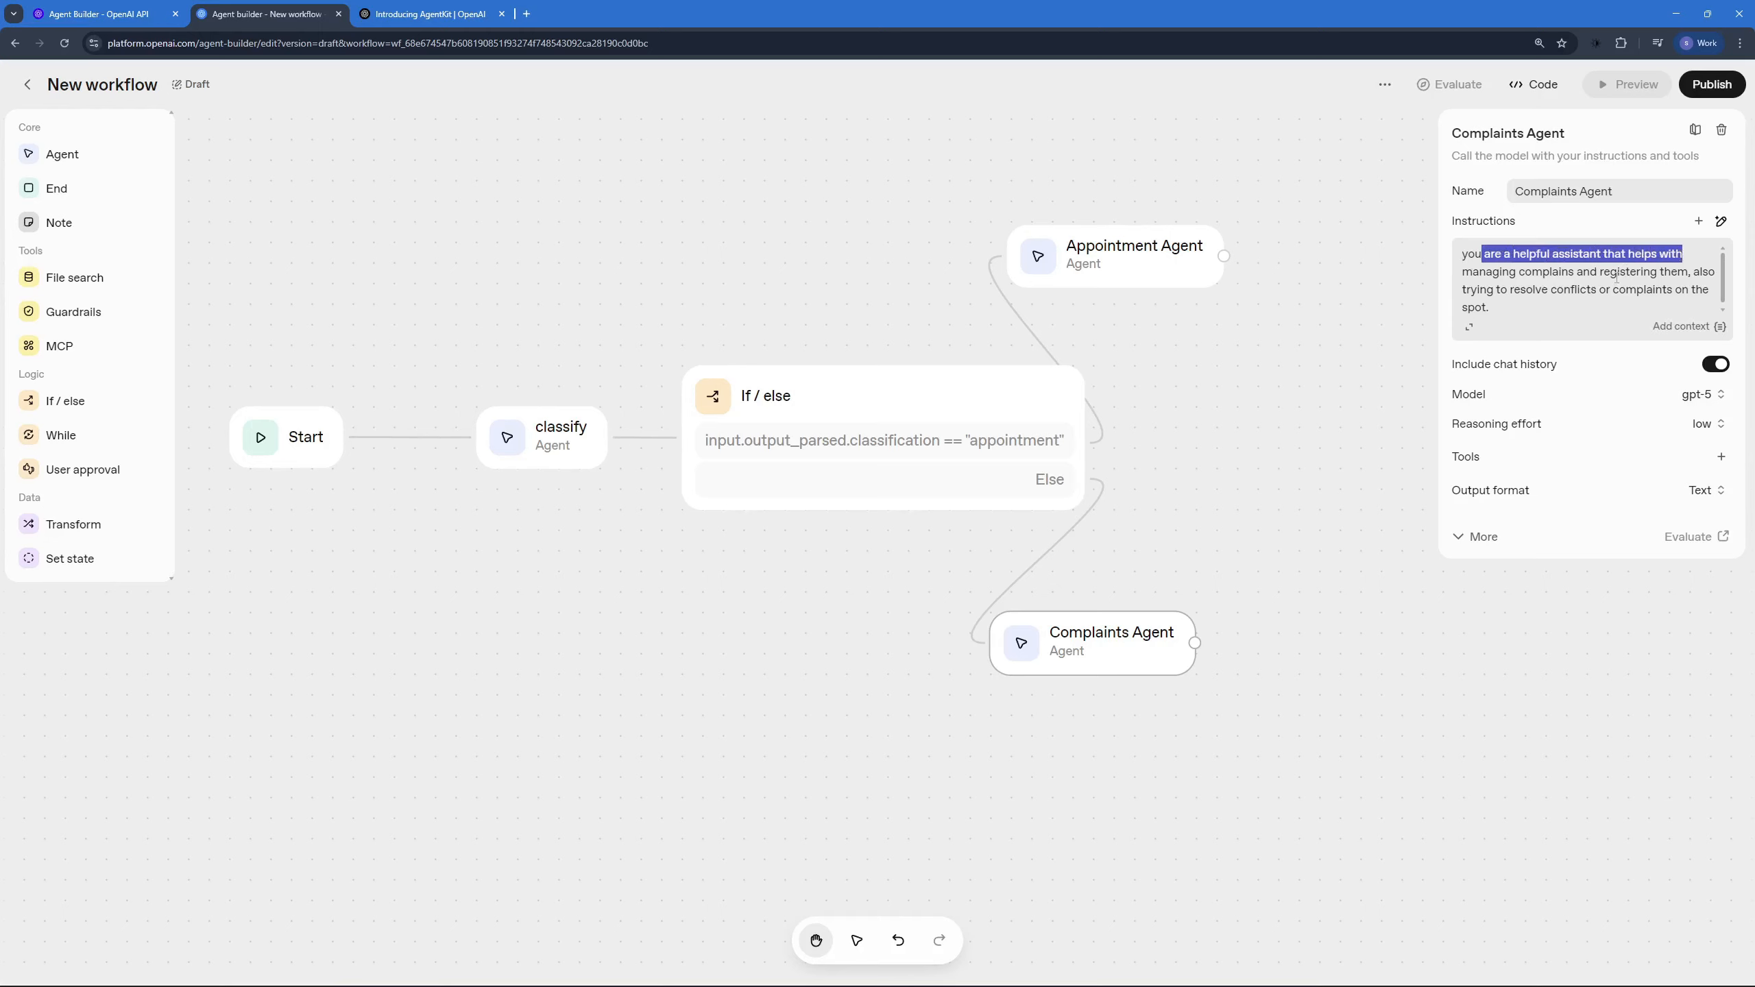
left_click_drag(1533, 272, 1658, 324)
left_click(1674, 292)
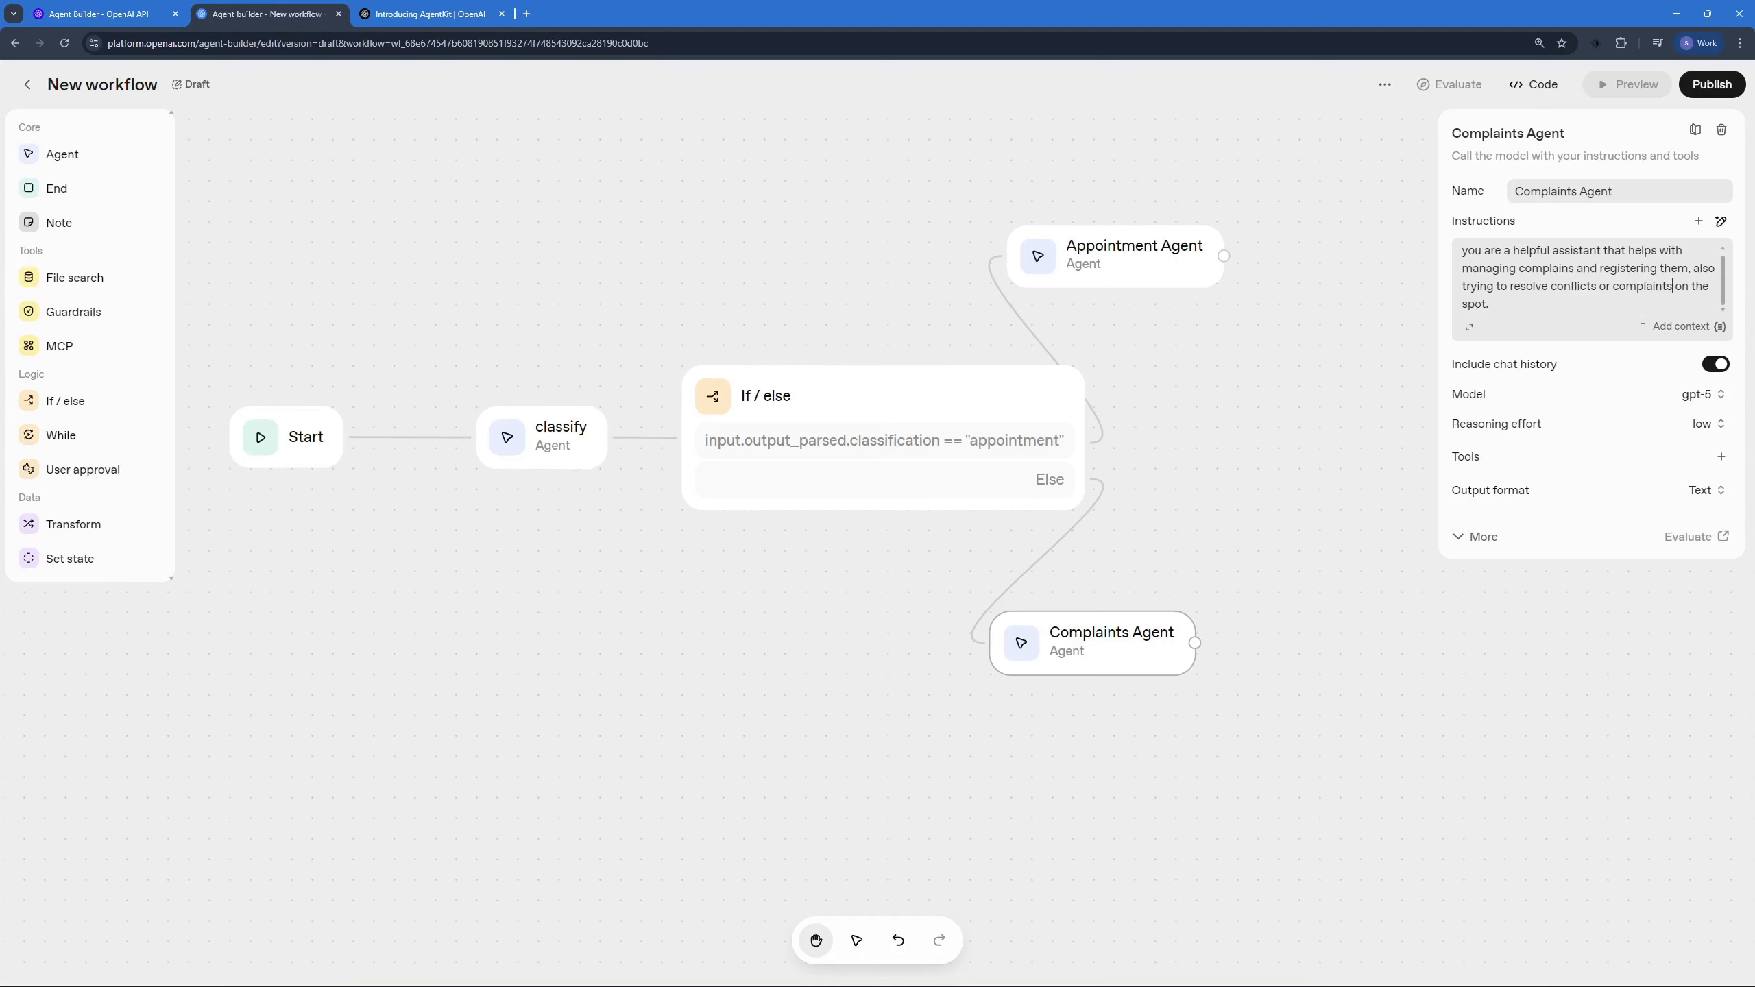
left_click(1093, 257)
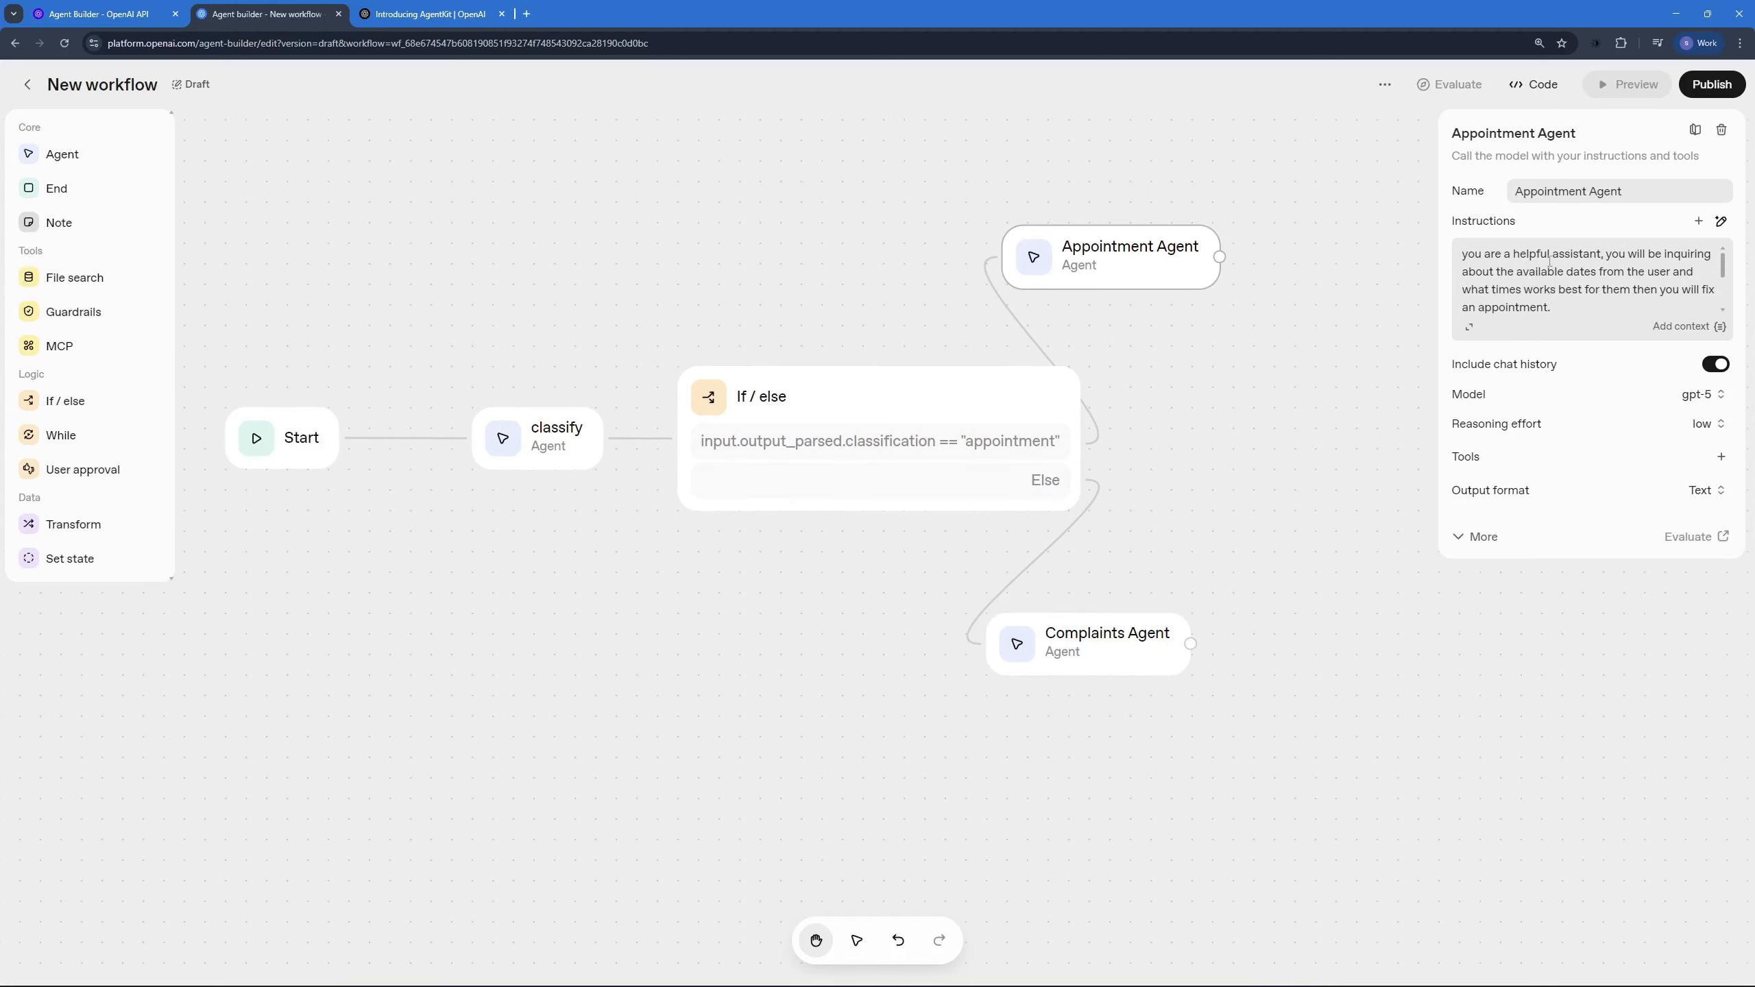
left_click_drag(1550, 259, 1647, 274)
left_click(1672, 290)
scroll(1644, 279, "down", 1)
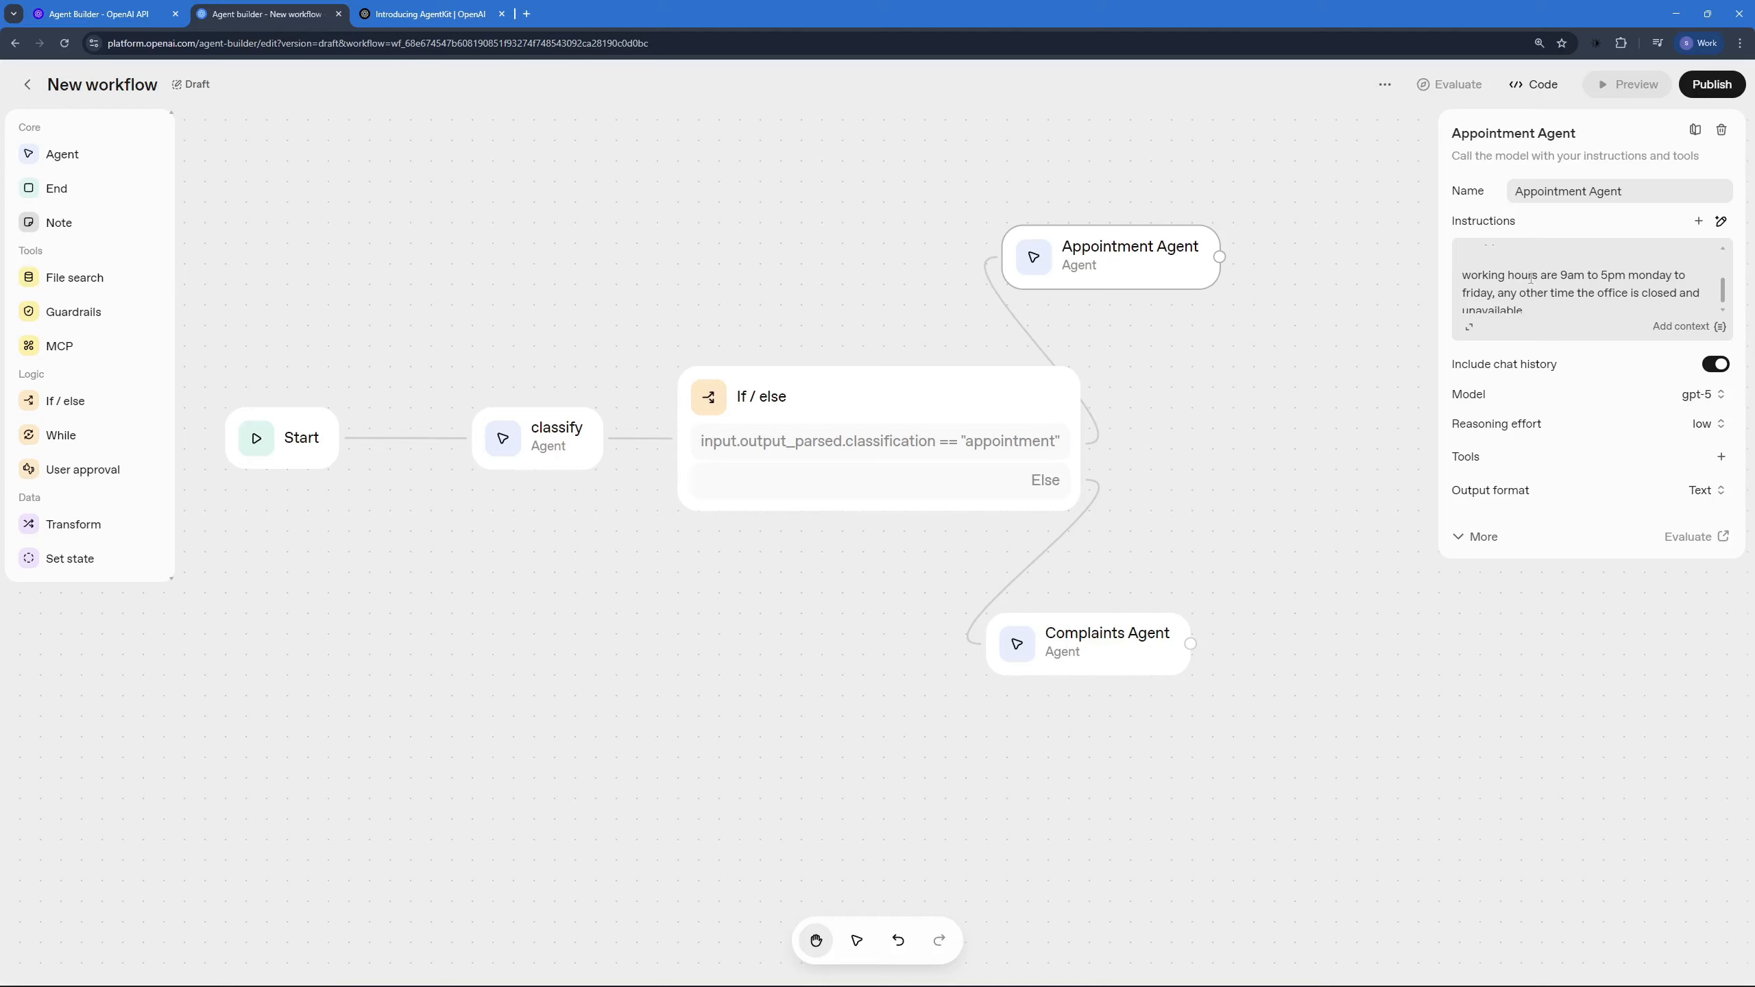
left_click_drag(1552, 272, 1628, 275)
left_click(1167, 605)
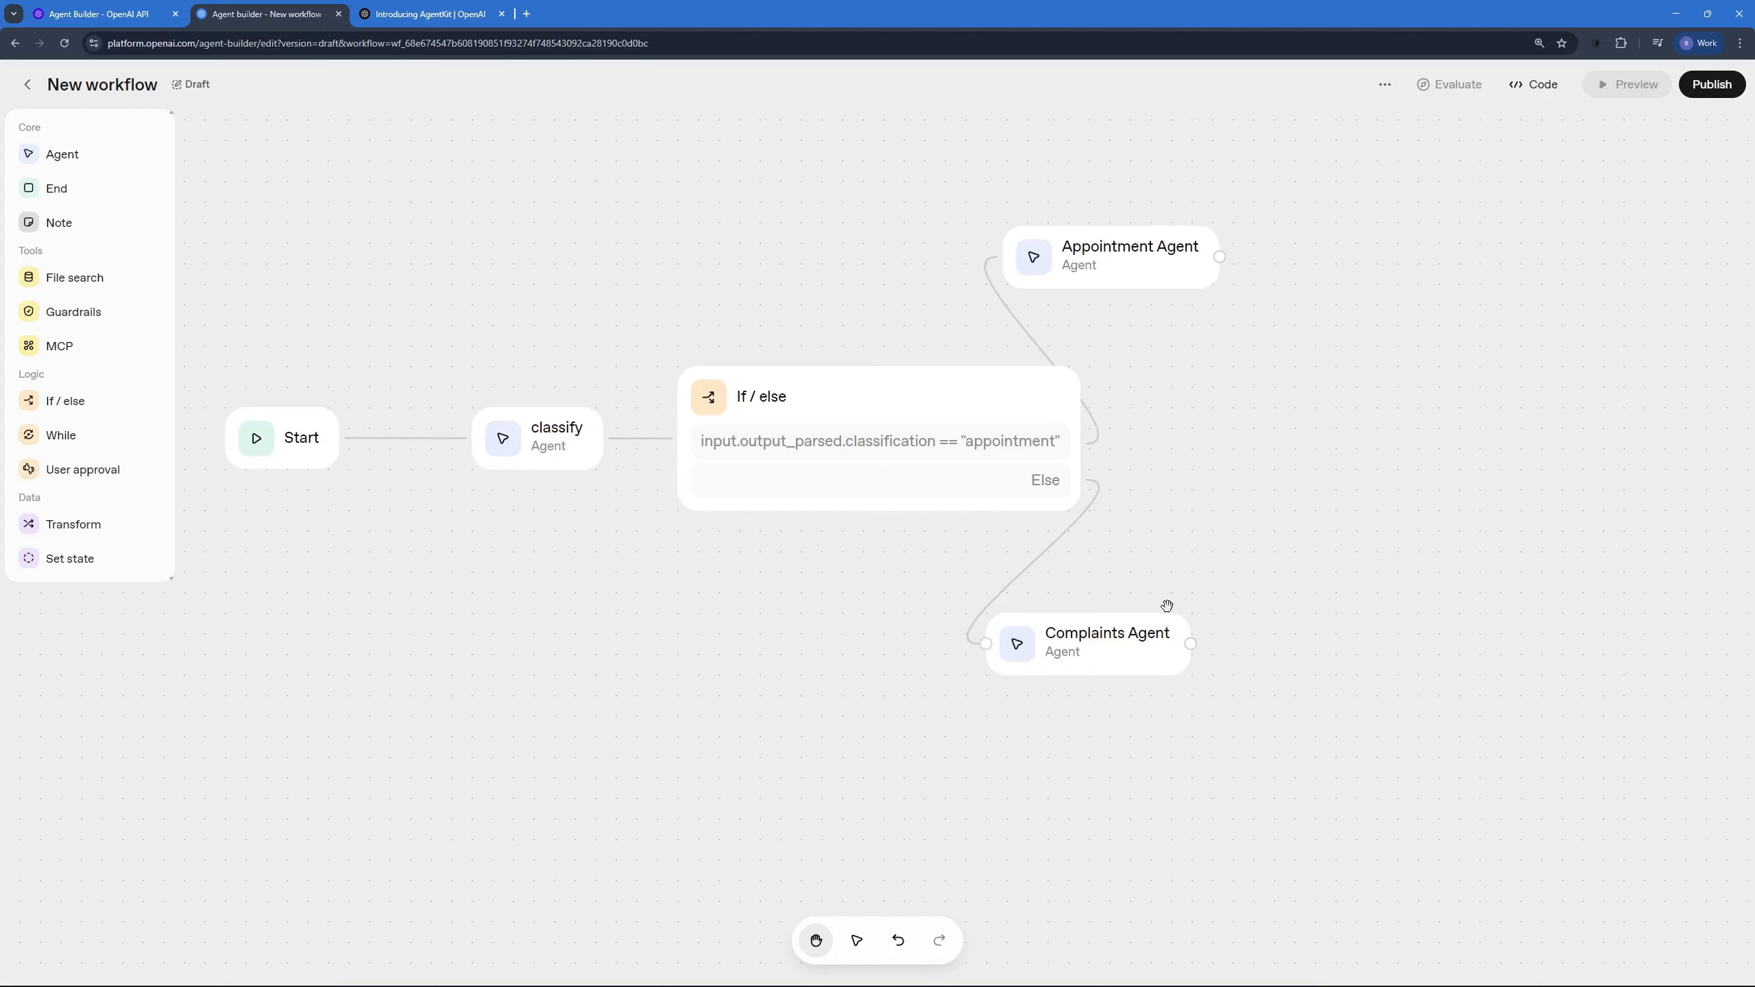
left_click(1132, 265)
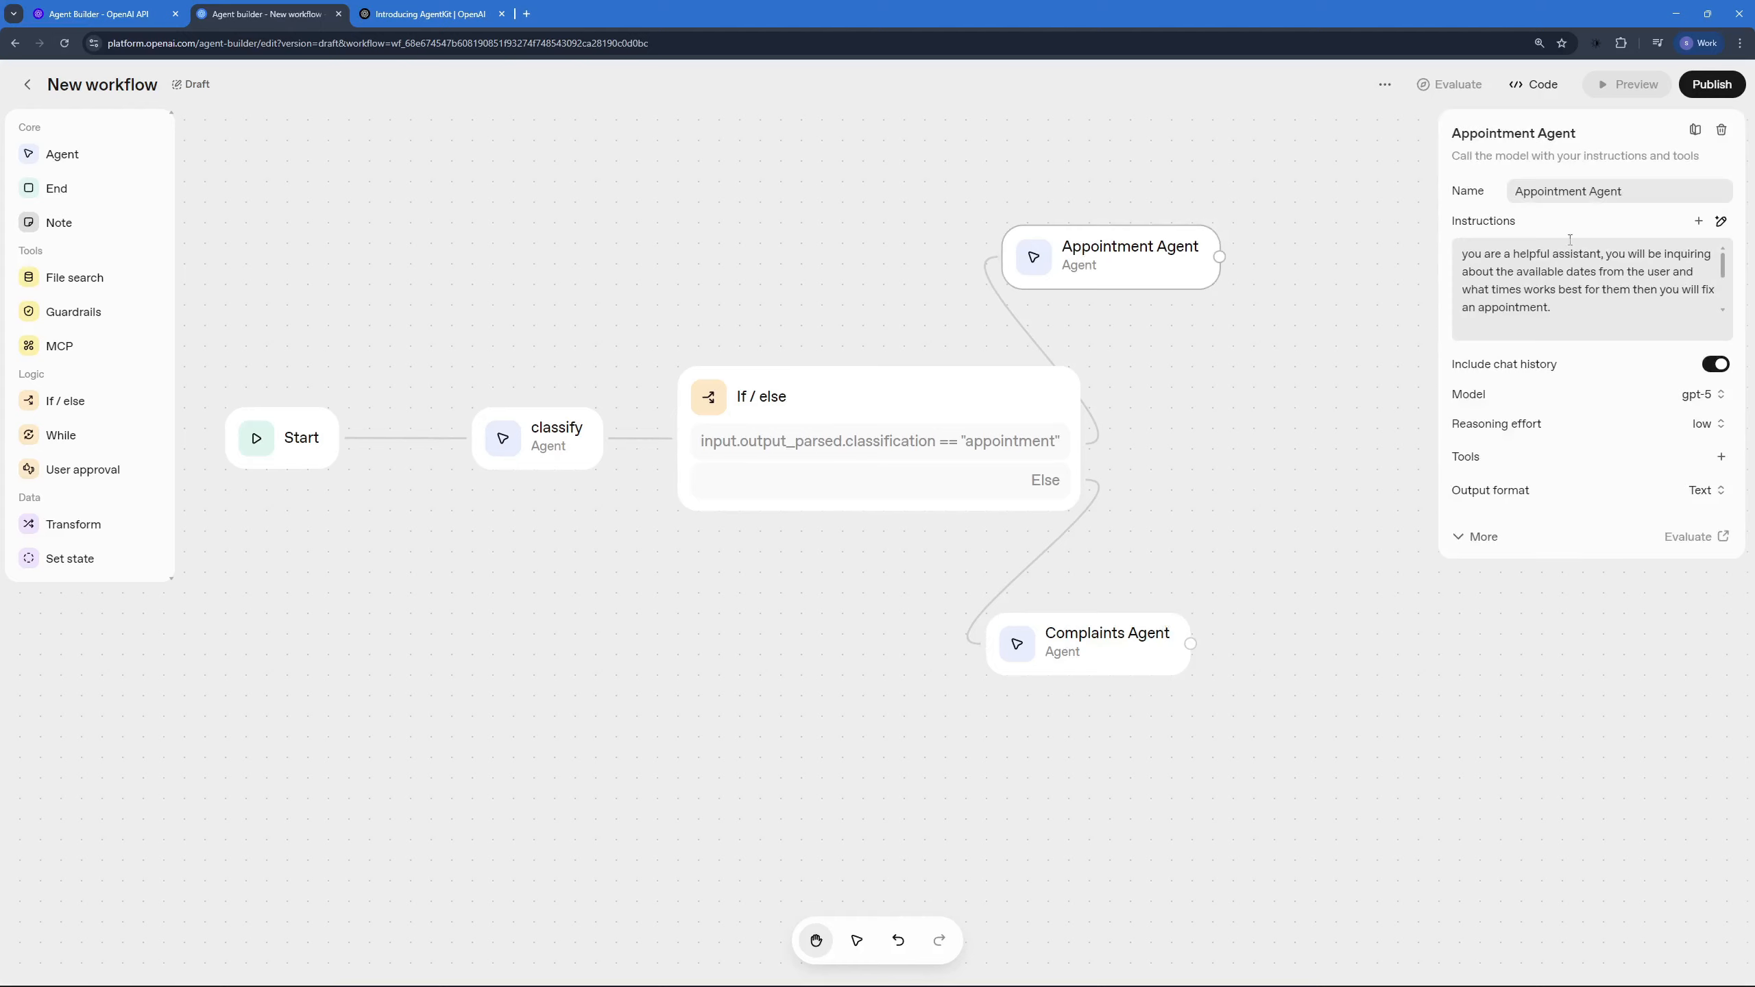
Step: Publish the workflow under the name PA
left_click(1711, 85)
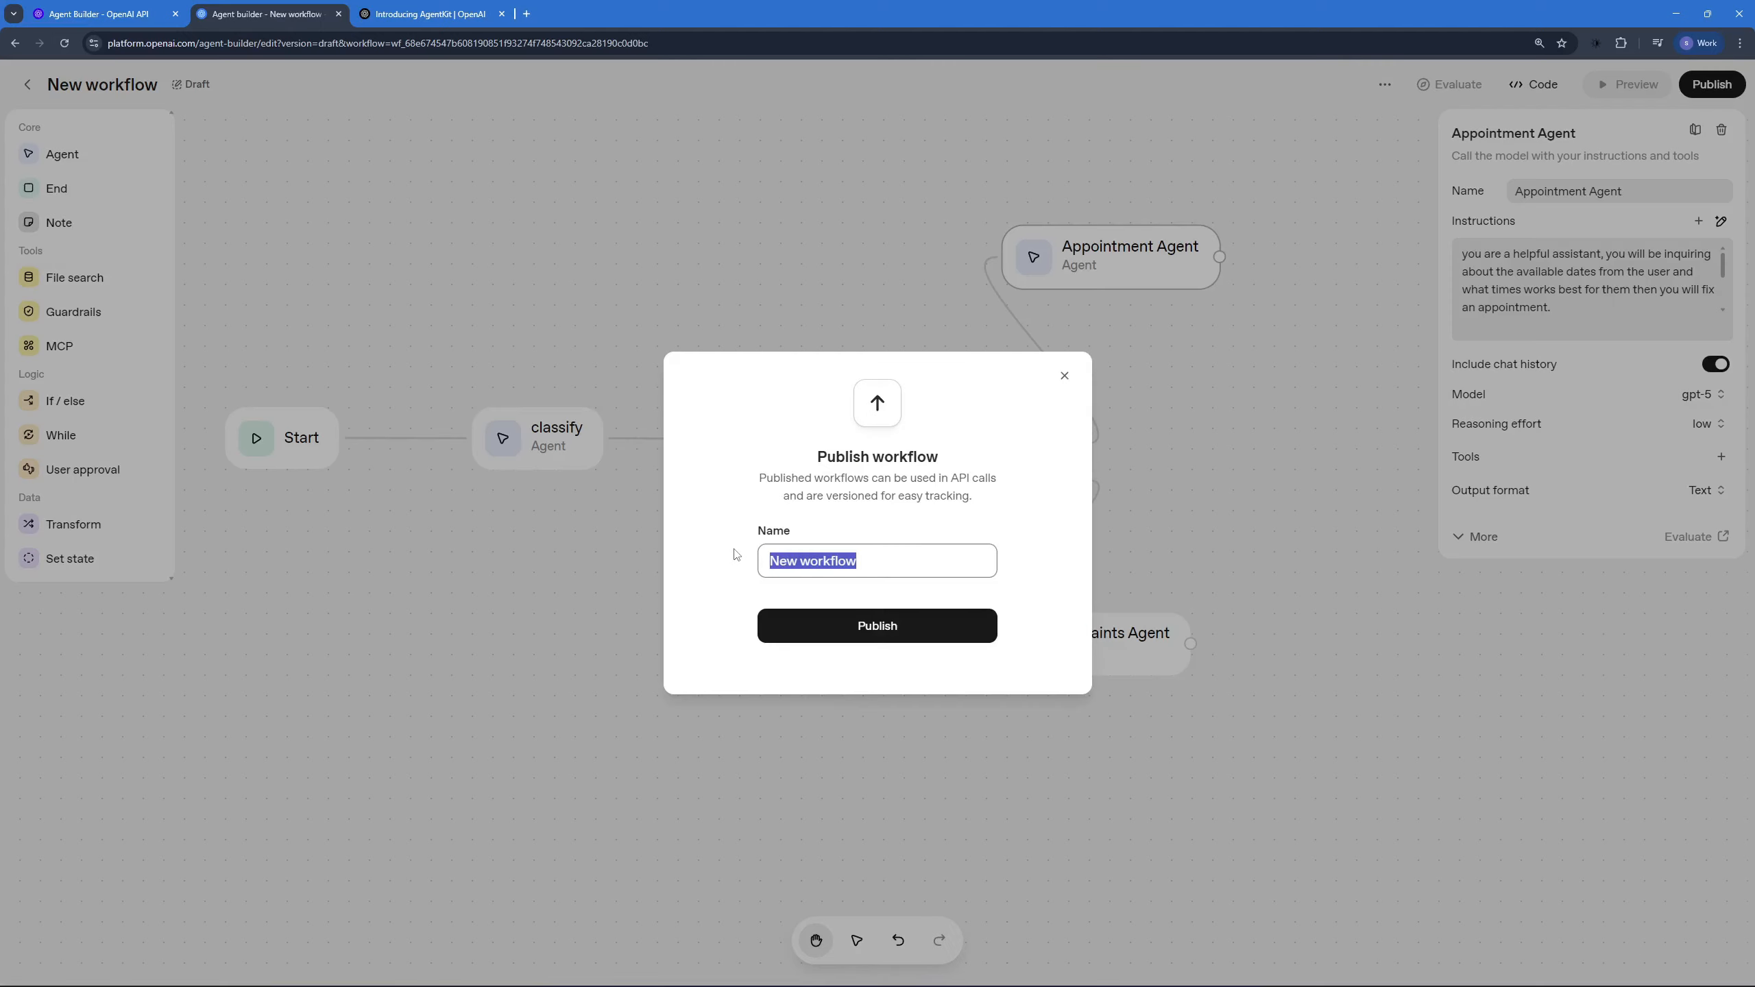
type("PA")
key("Return")
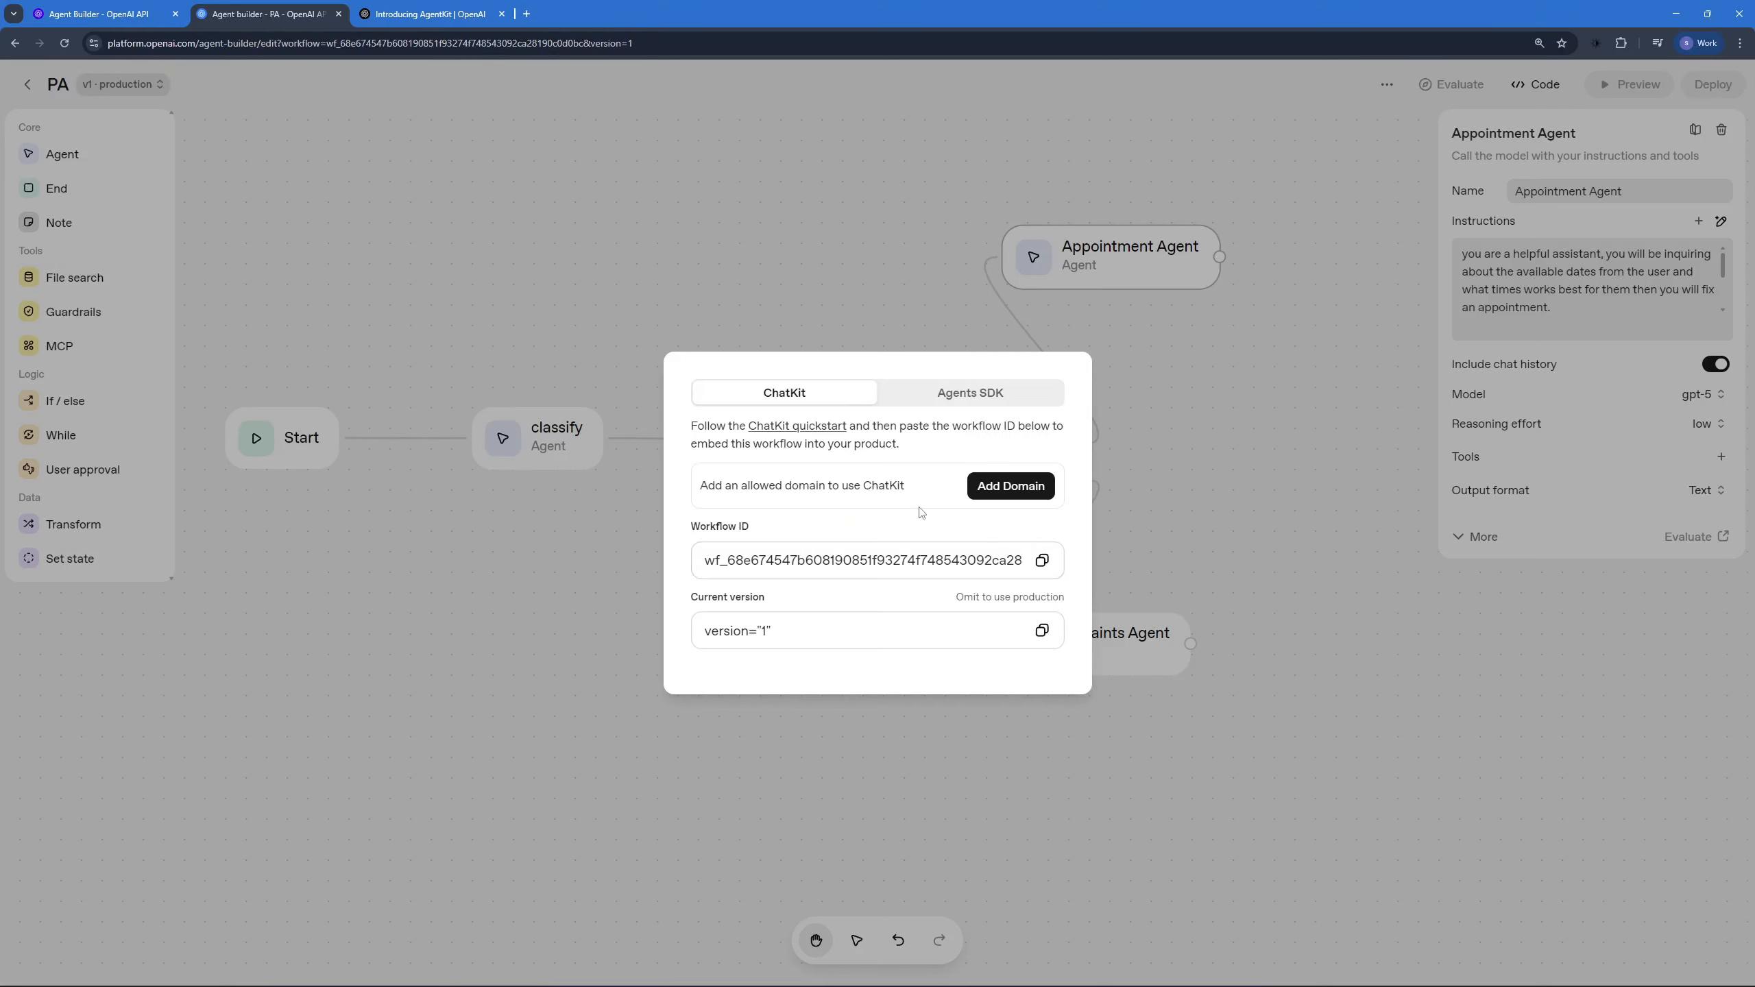
Step: Look through the workflow's Agents SDK TypeScript code and copy the workflow ID from the ChatKit details
left_click(941, 400)
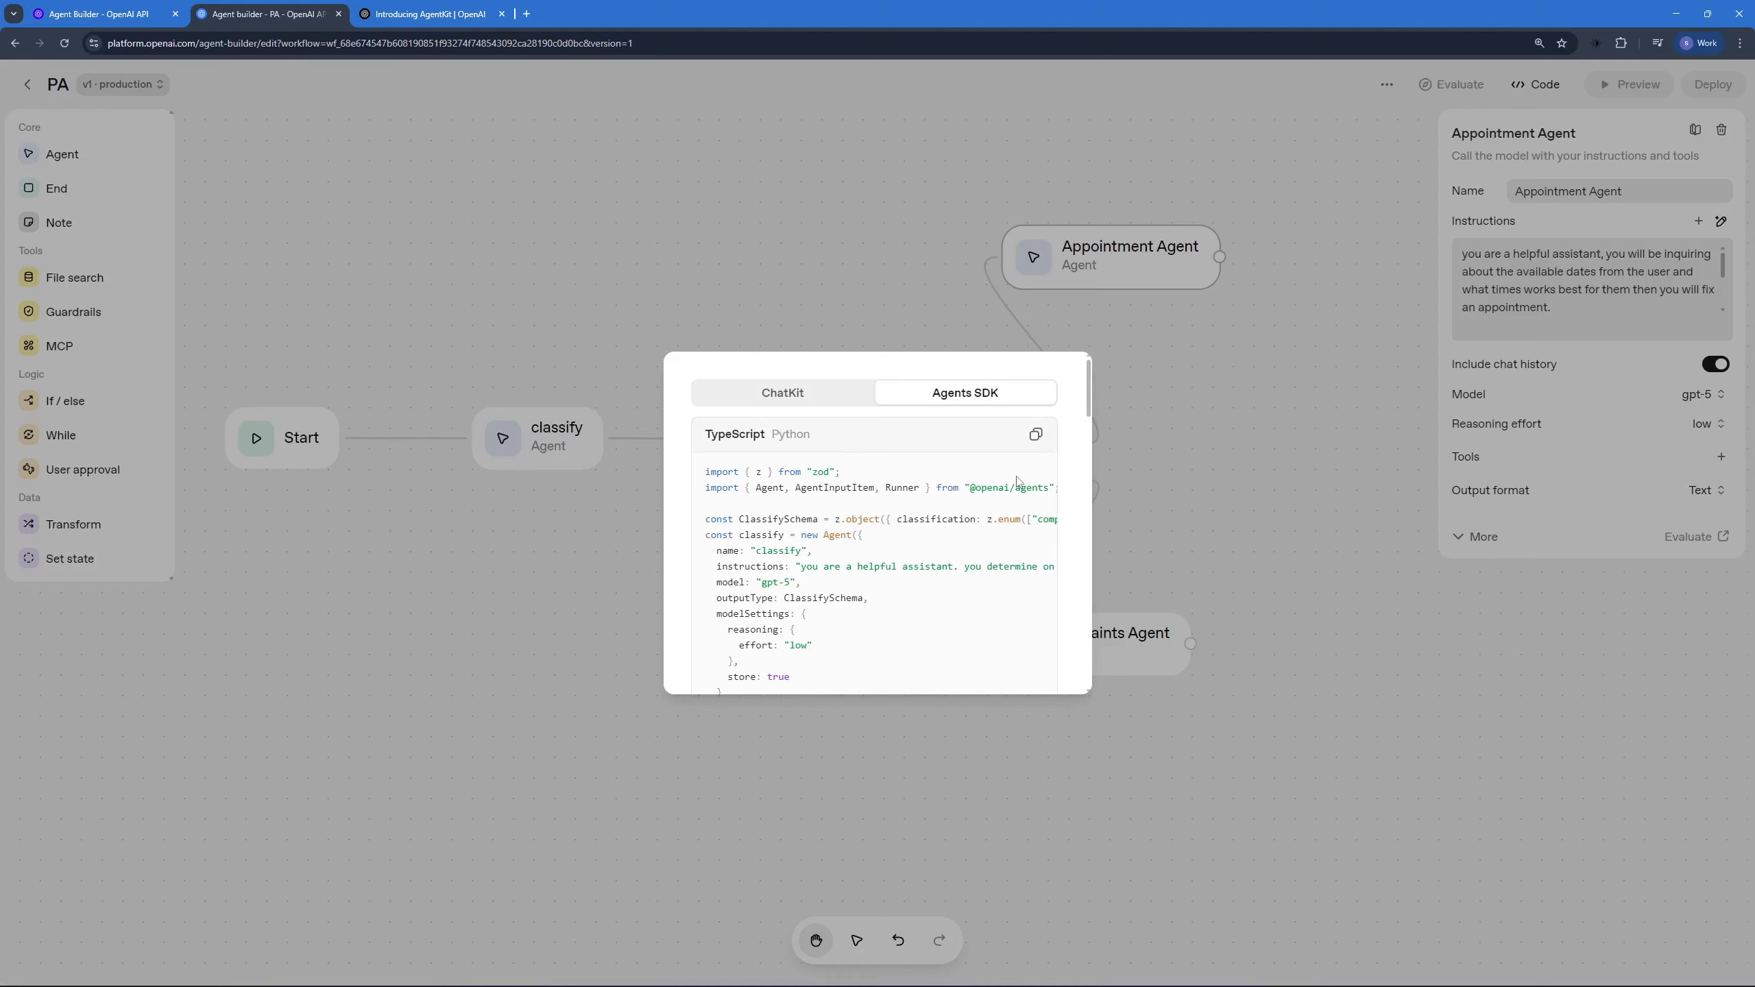
scroll(968, 525, "down", 8)
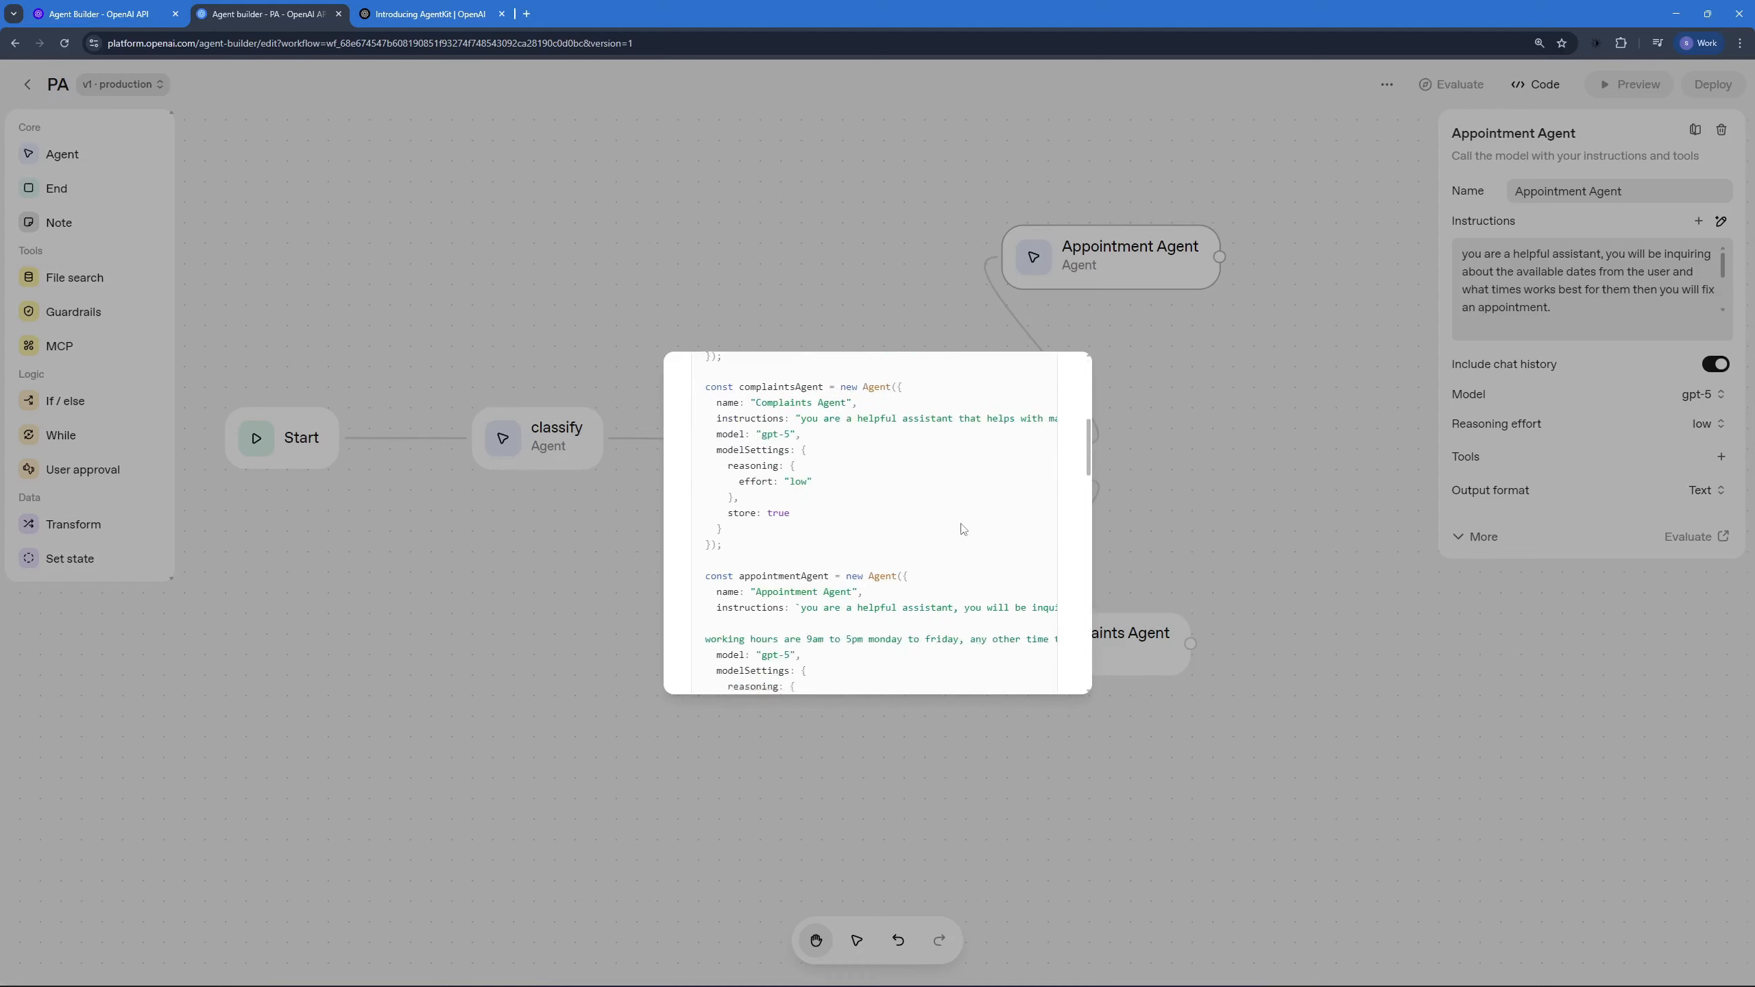
scroll(963, 528, "up", 8)
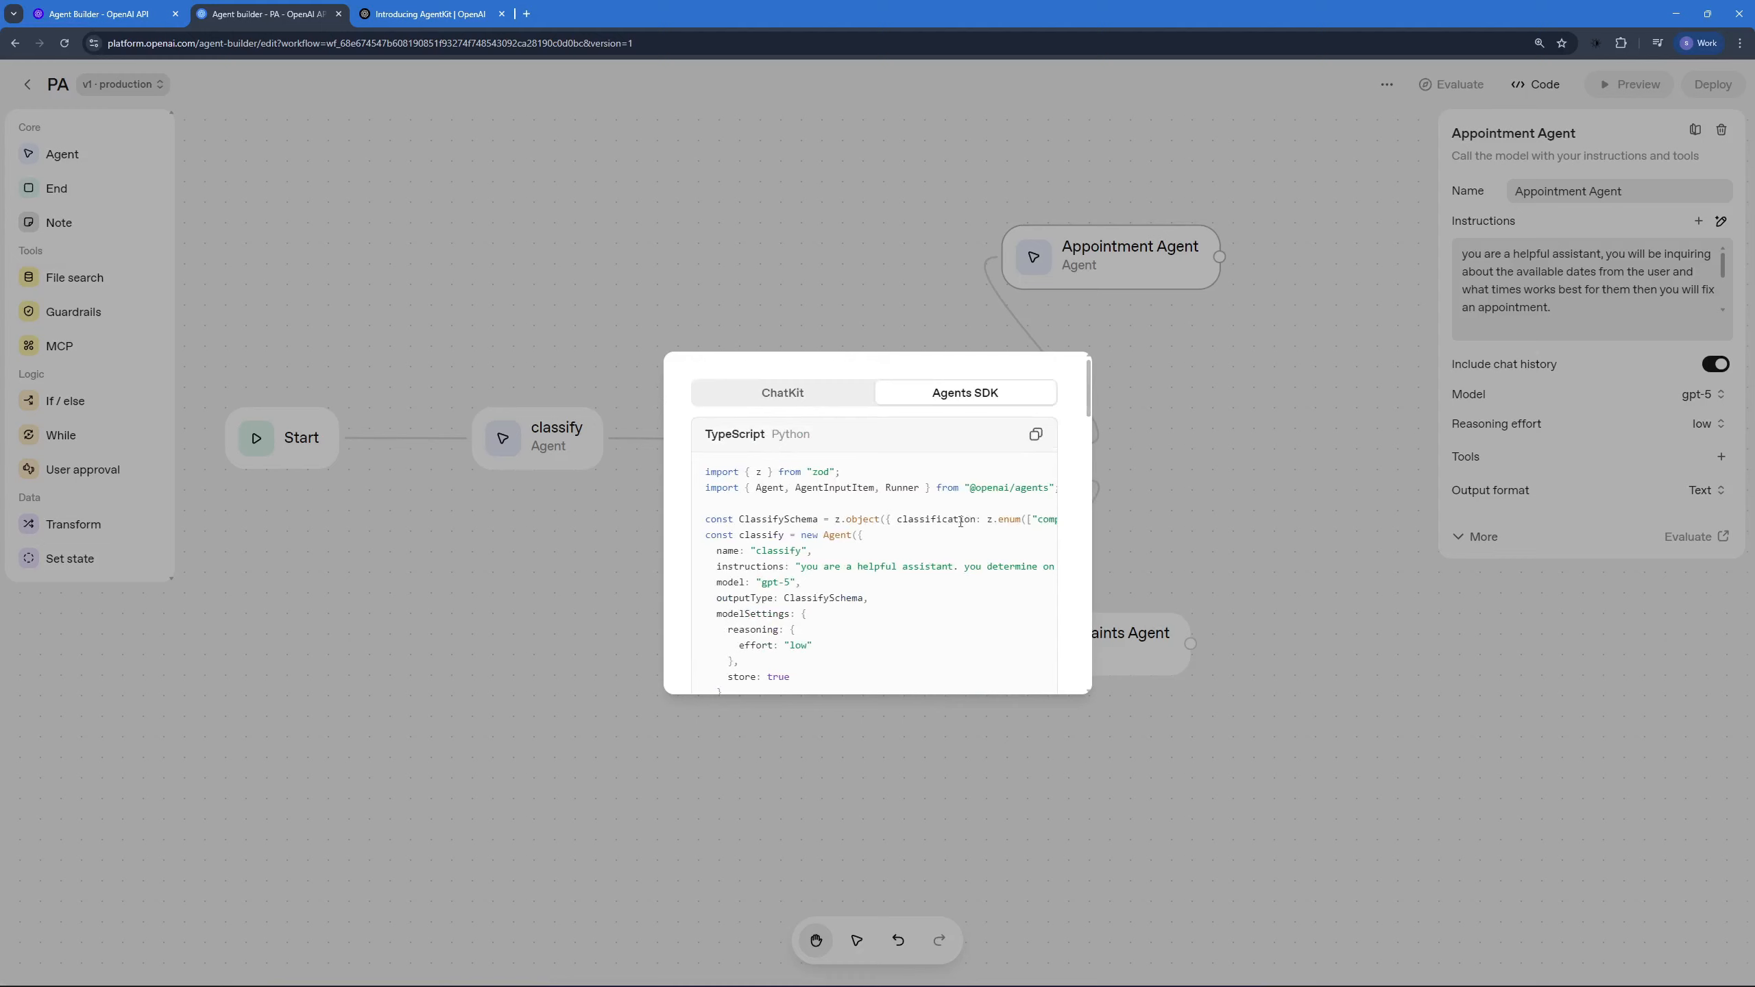
left_click(757, 391)
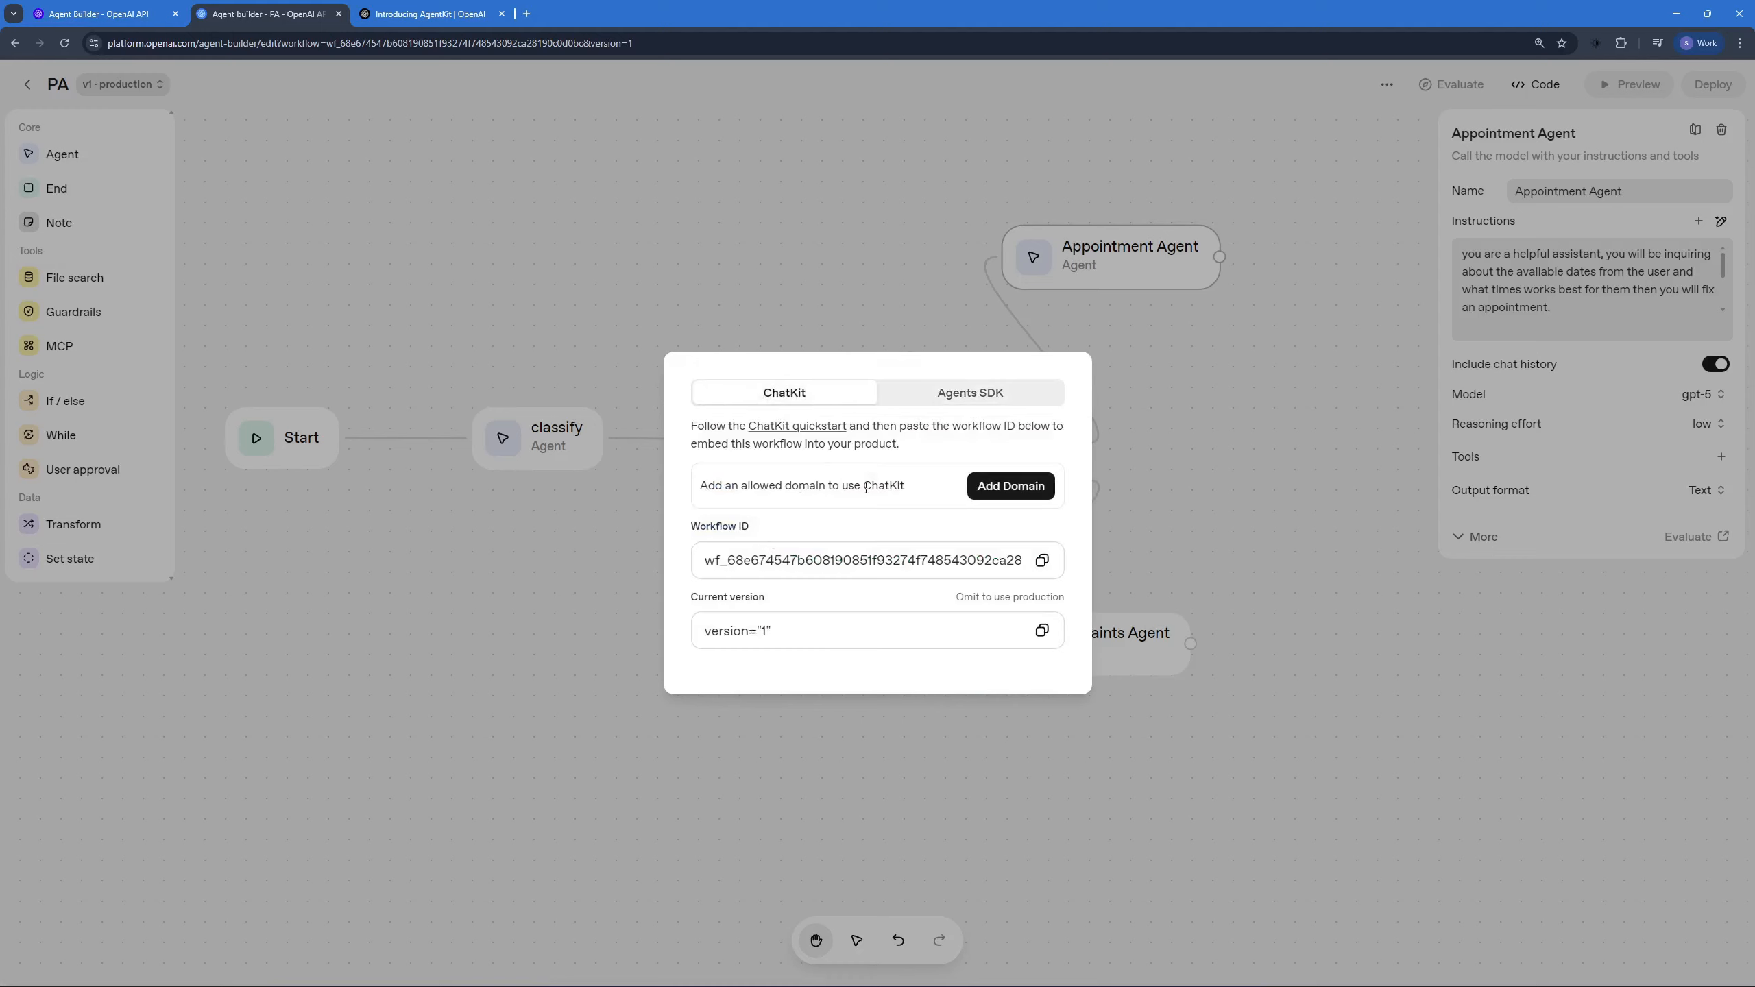
left_click(1041, 564)
Step: Read the publish and deploy steps in the Agent Builder docs and return to the PA workflow
key("ctrl+shift+Tab")
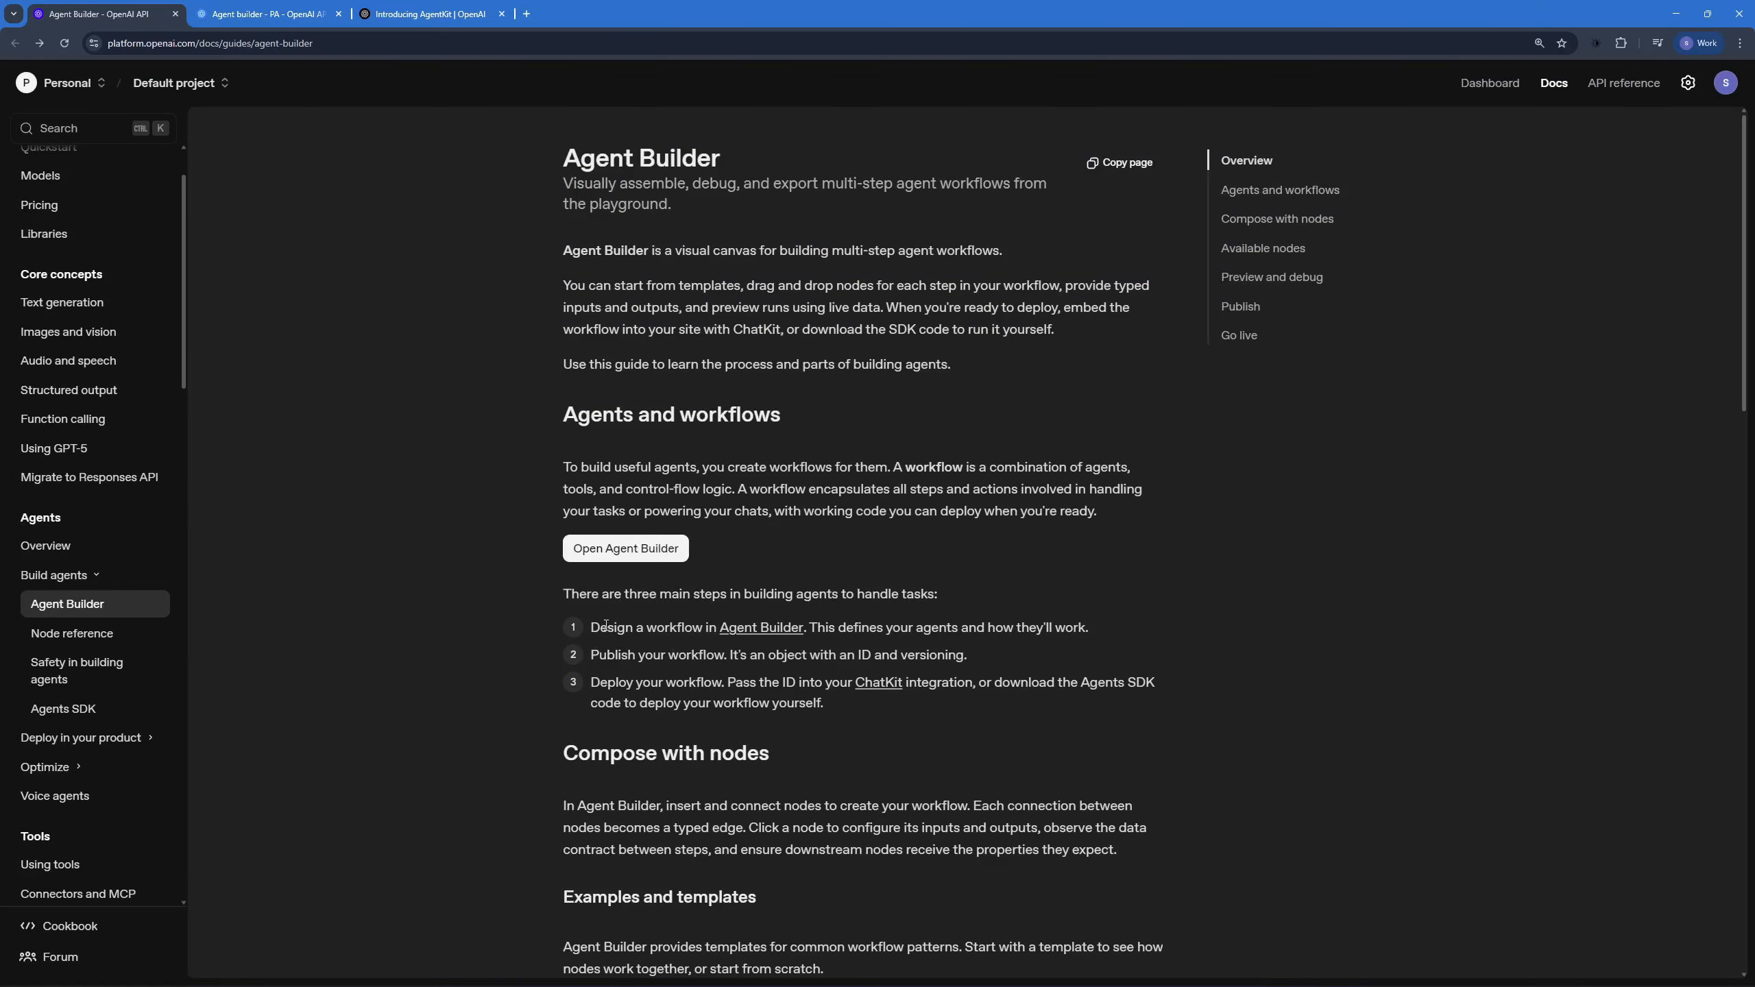
left_click_drag(628, 653, 862, 652)
left_click_drag(711, 682, 983, 685)
left_click(361, 586)
left_click(228, 13)
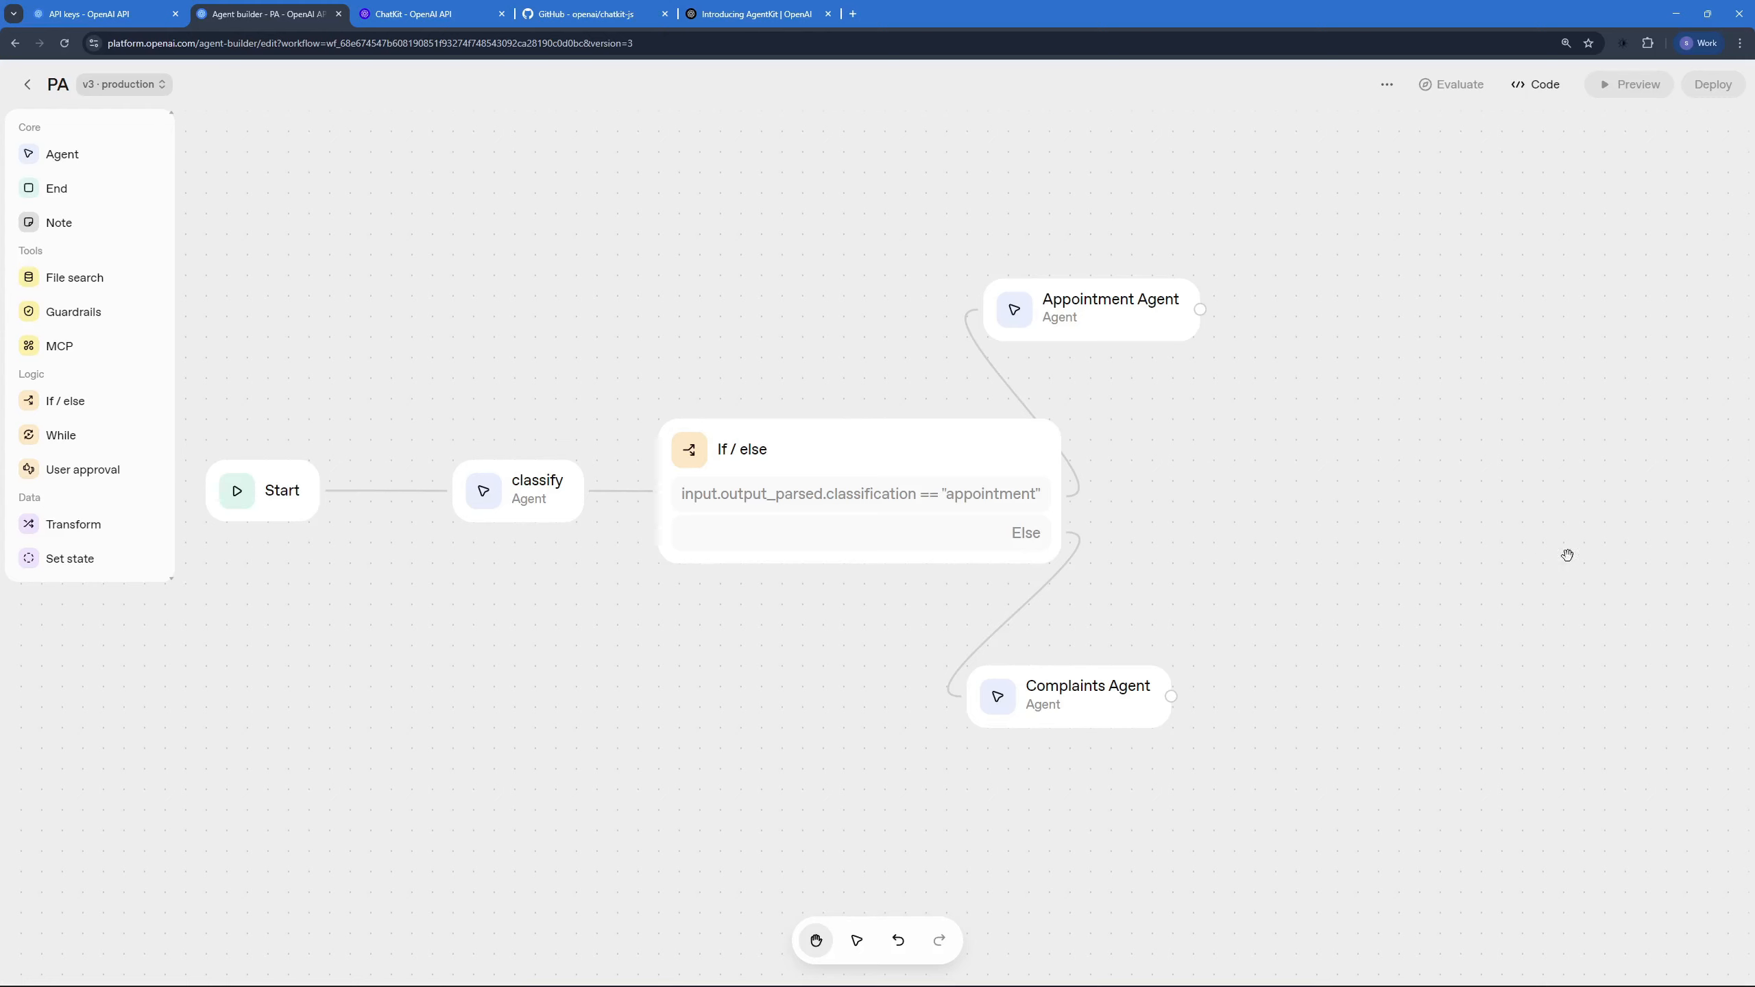
Step: View the PA workflow's ChatKit embed details and review the ChatKit guide's setup and frontend embedding instructions
mouse_move(1617, 90)
left_click(1538, 84)
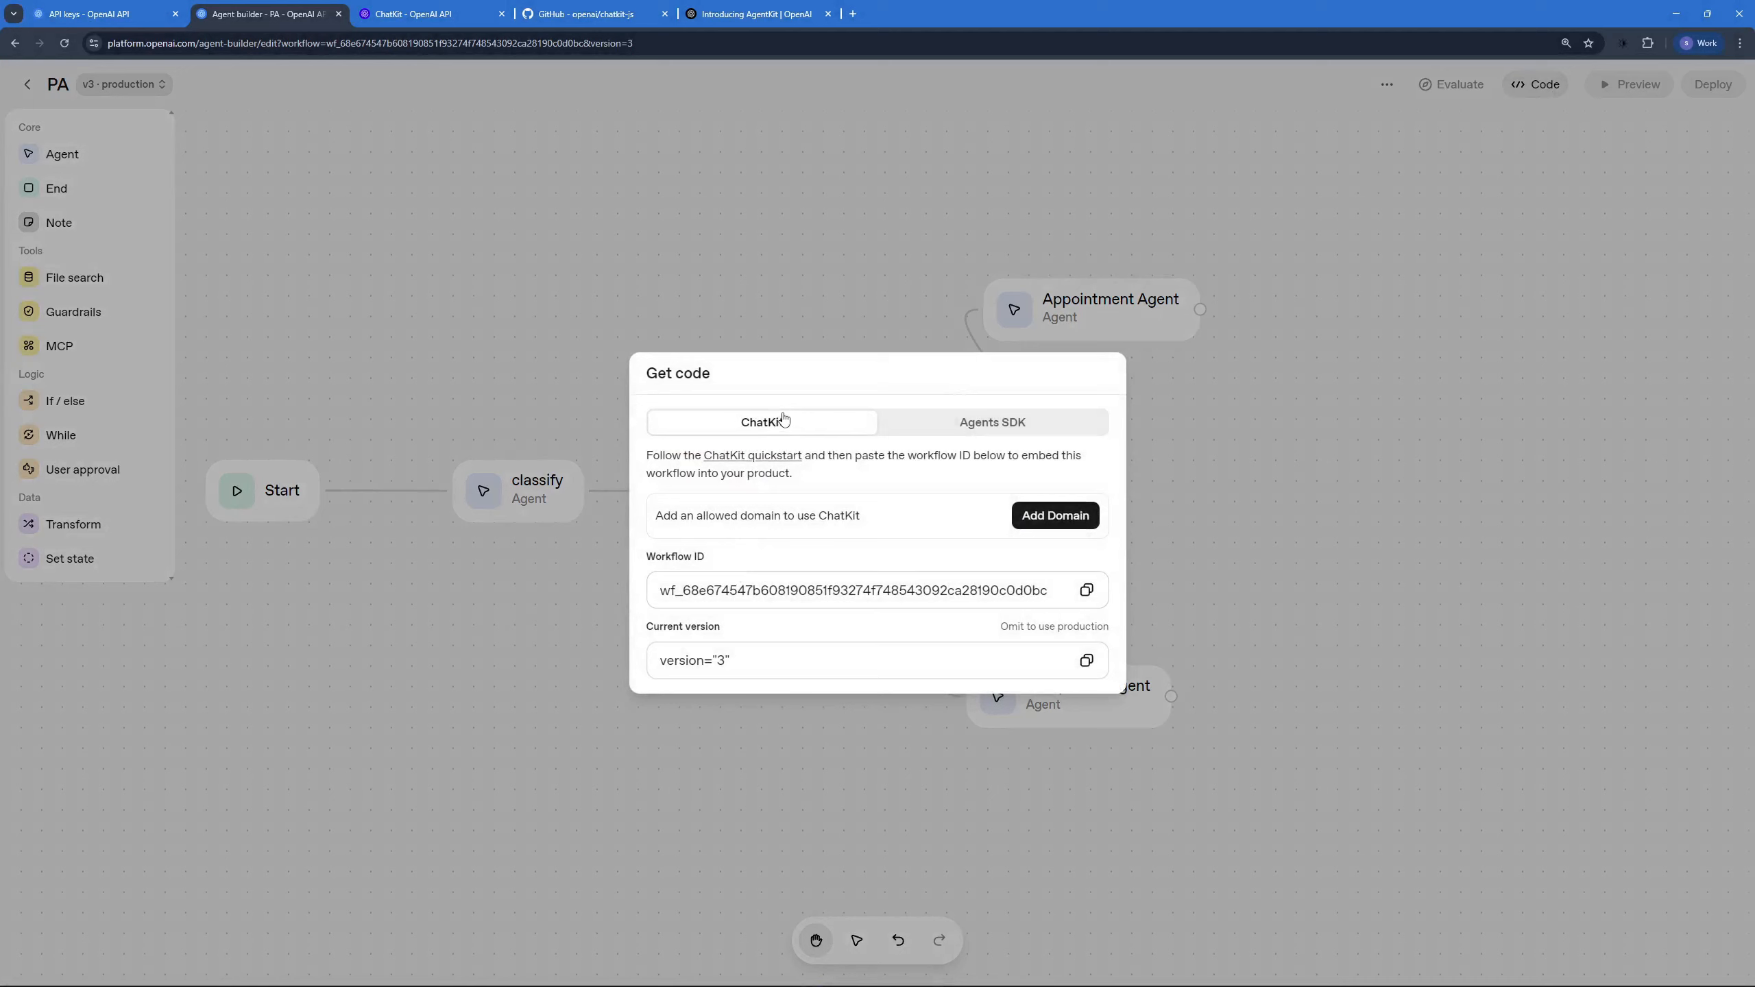
left_click(398, 8)
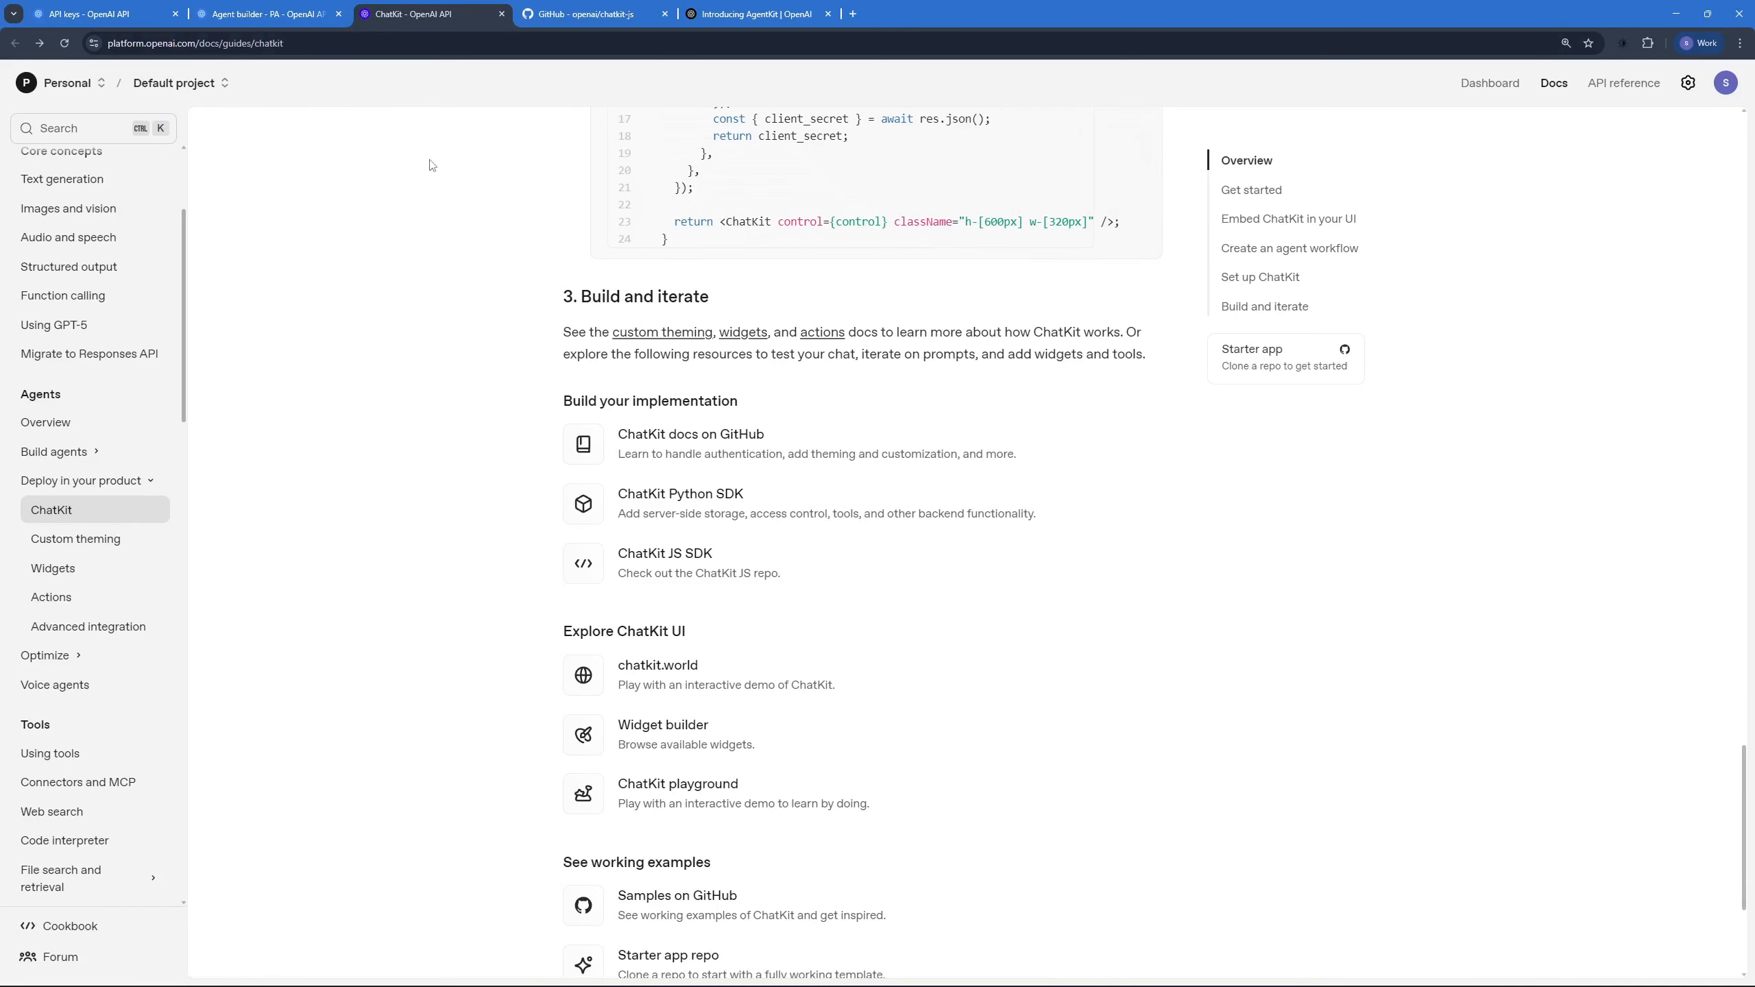
scroll(449, 214, "up", 4)
scroll(459, 236, "up", 8)
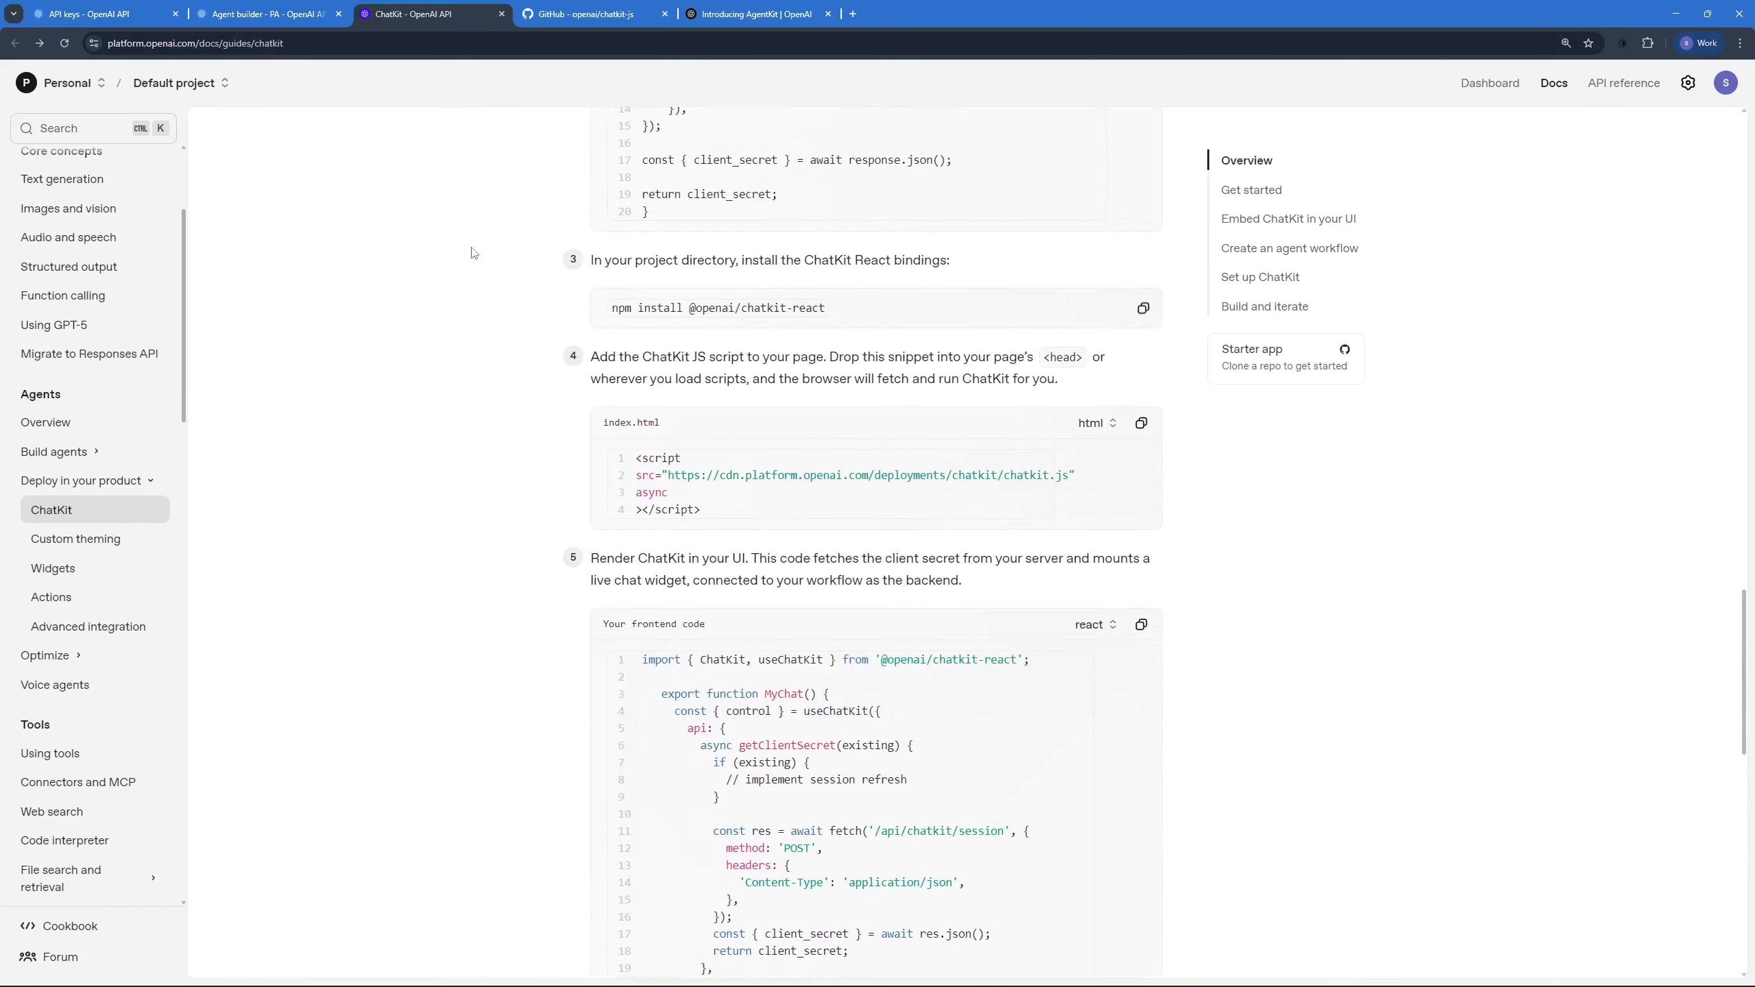
scroll(471, 253, "up", 12)
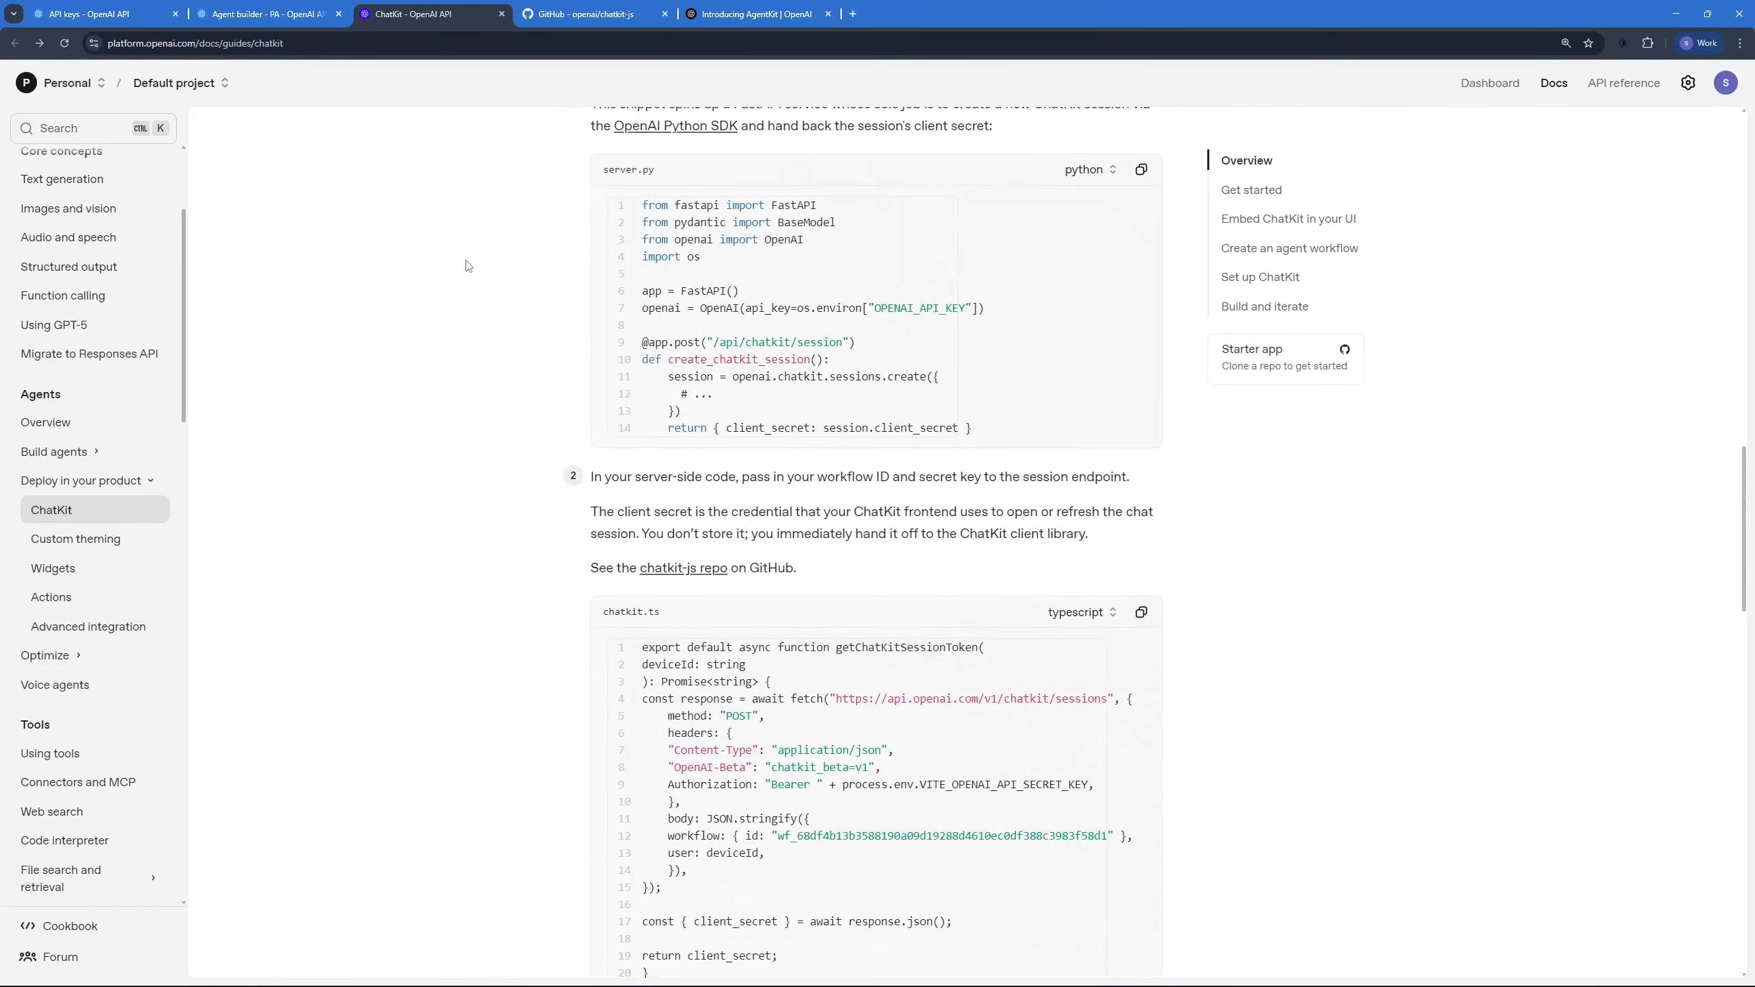
scroll(469, 269, "up", 9)
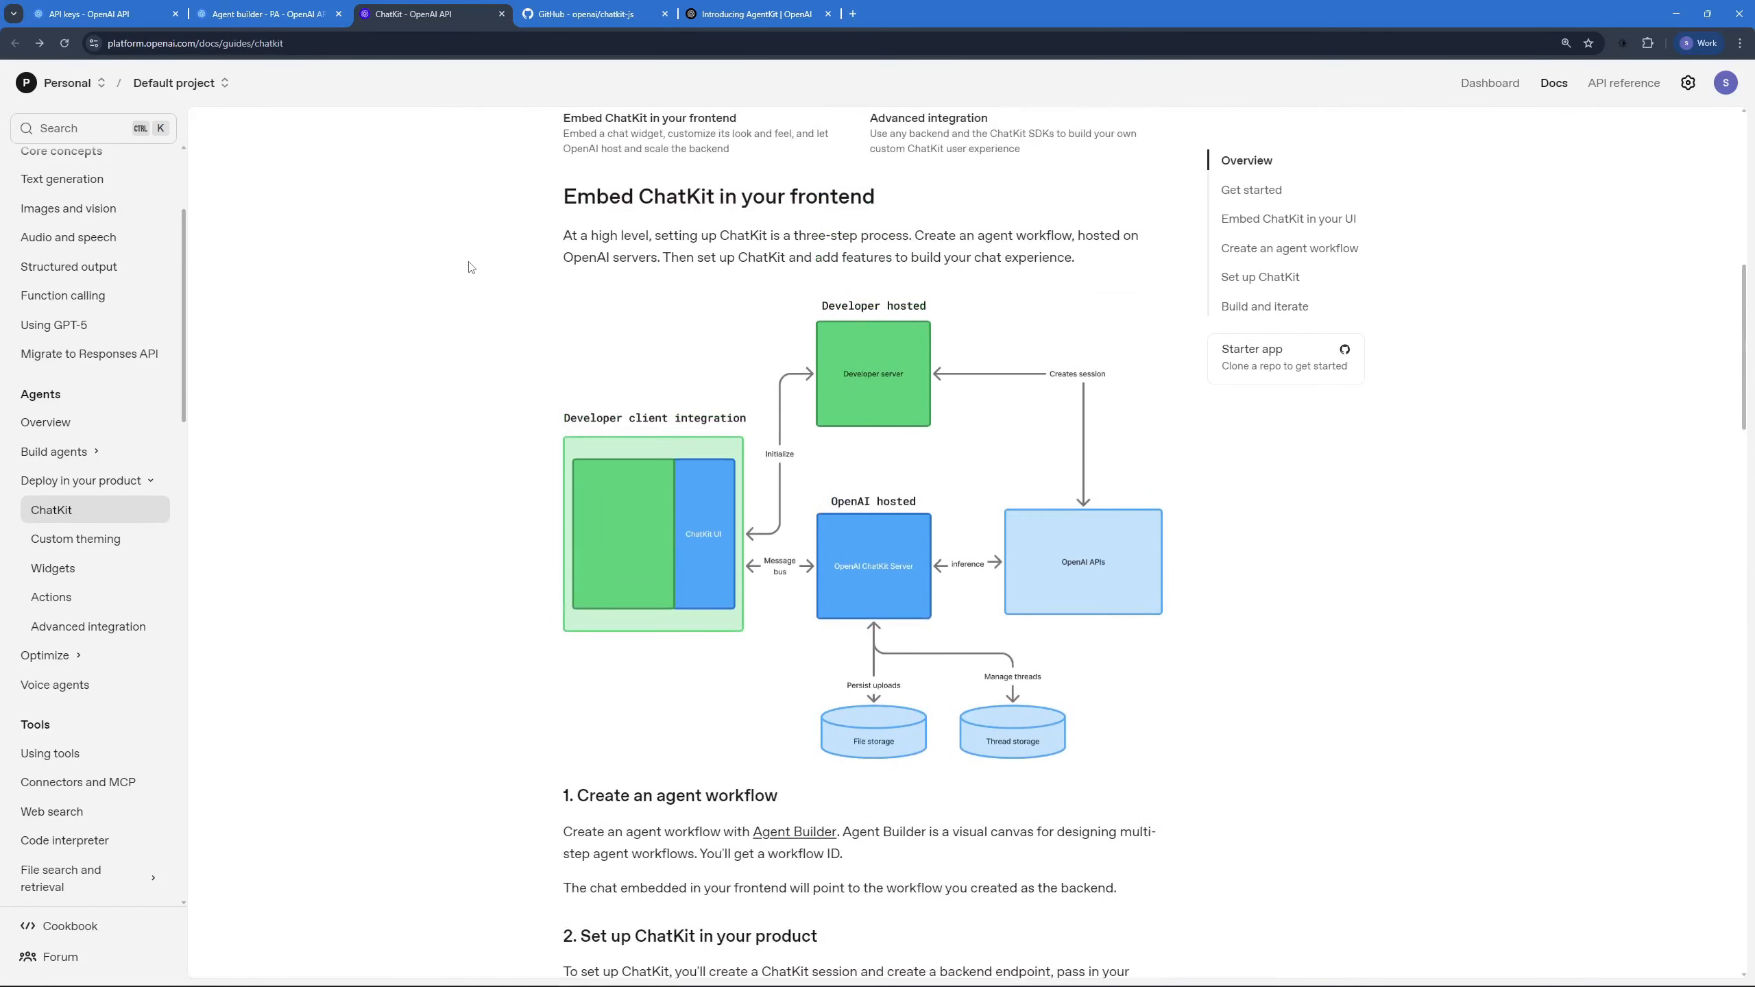
Step: Look over the openai/chatkit-js repository on GitHub and its README
left_click(571, 15)
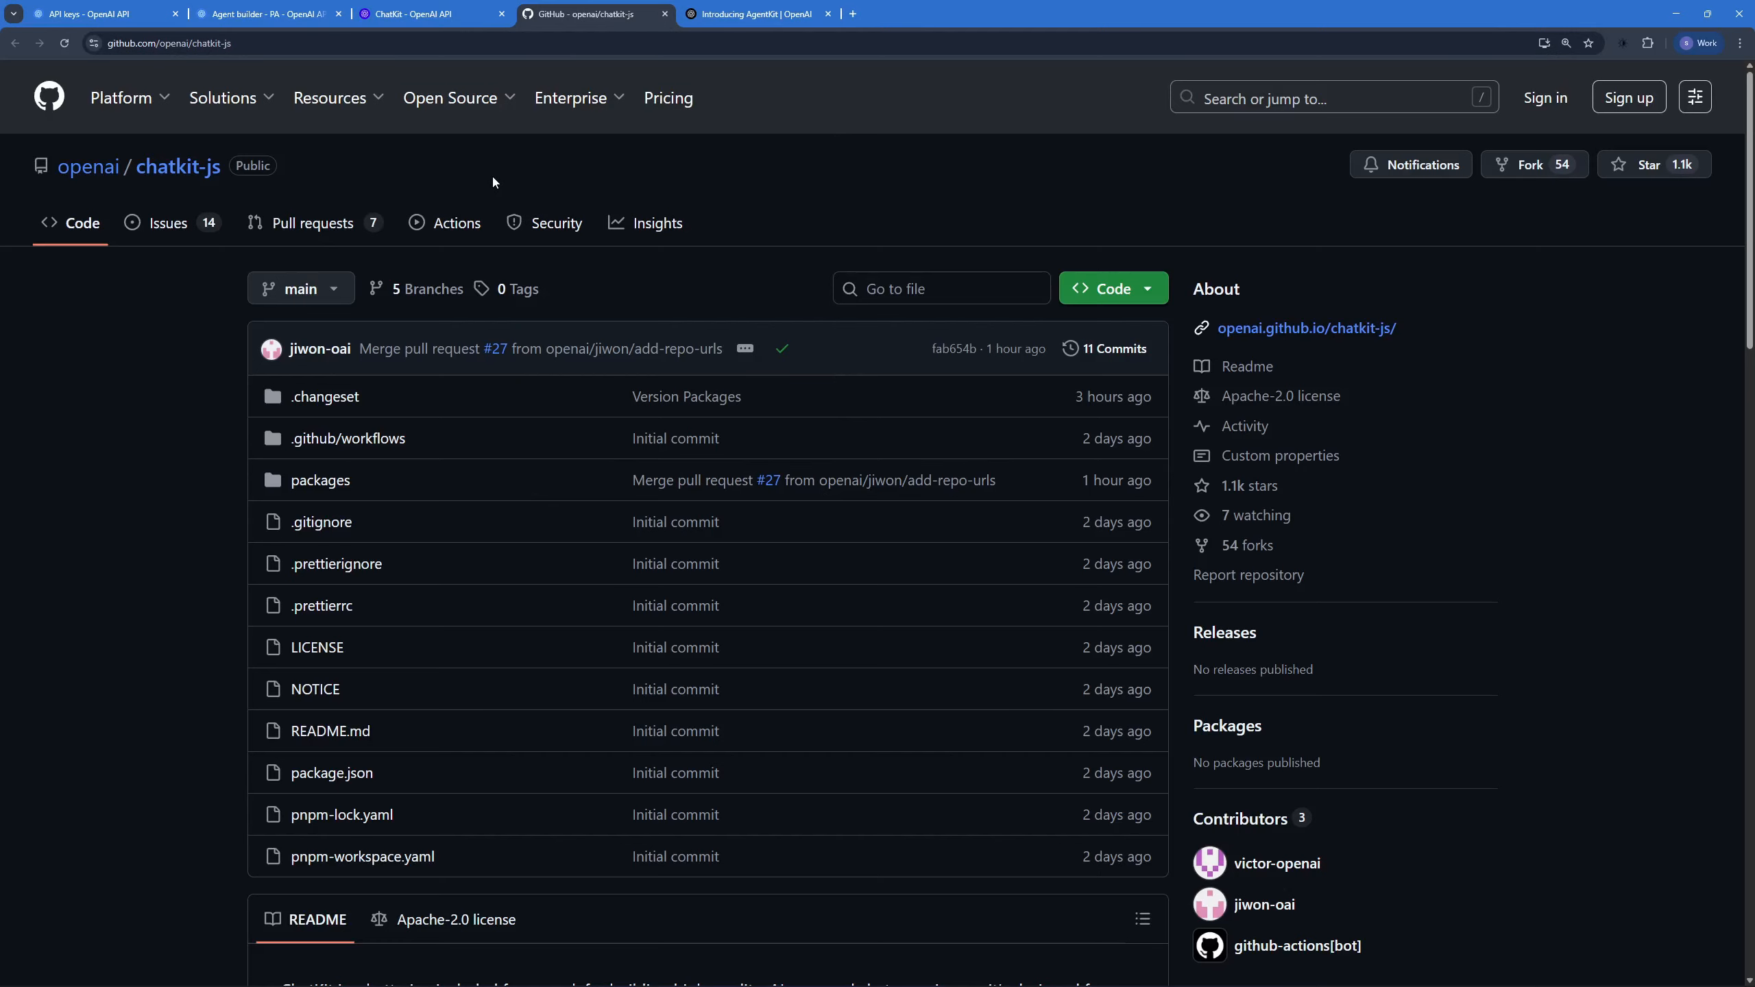
scroll(592, 159, "down", 8)
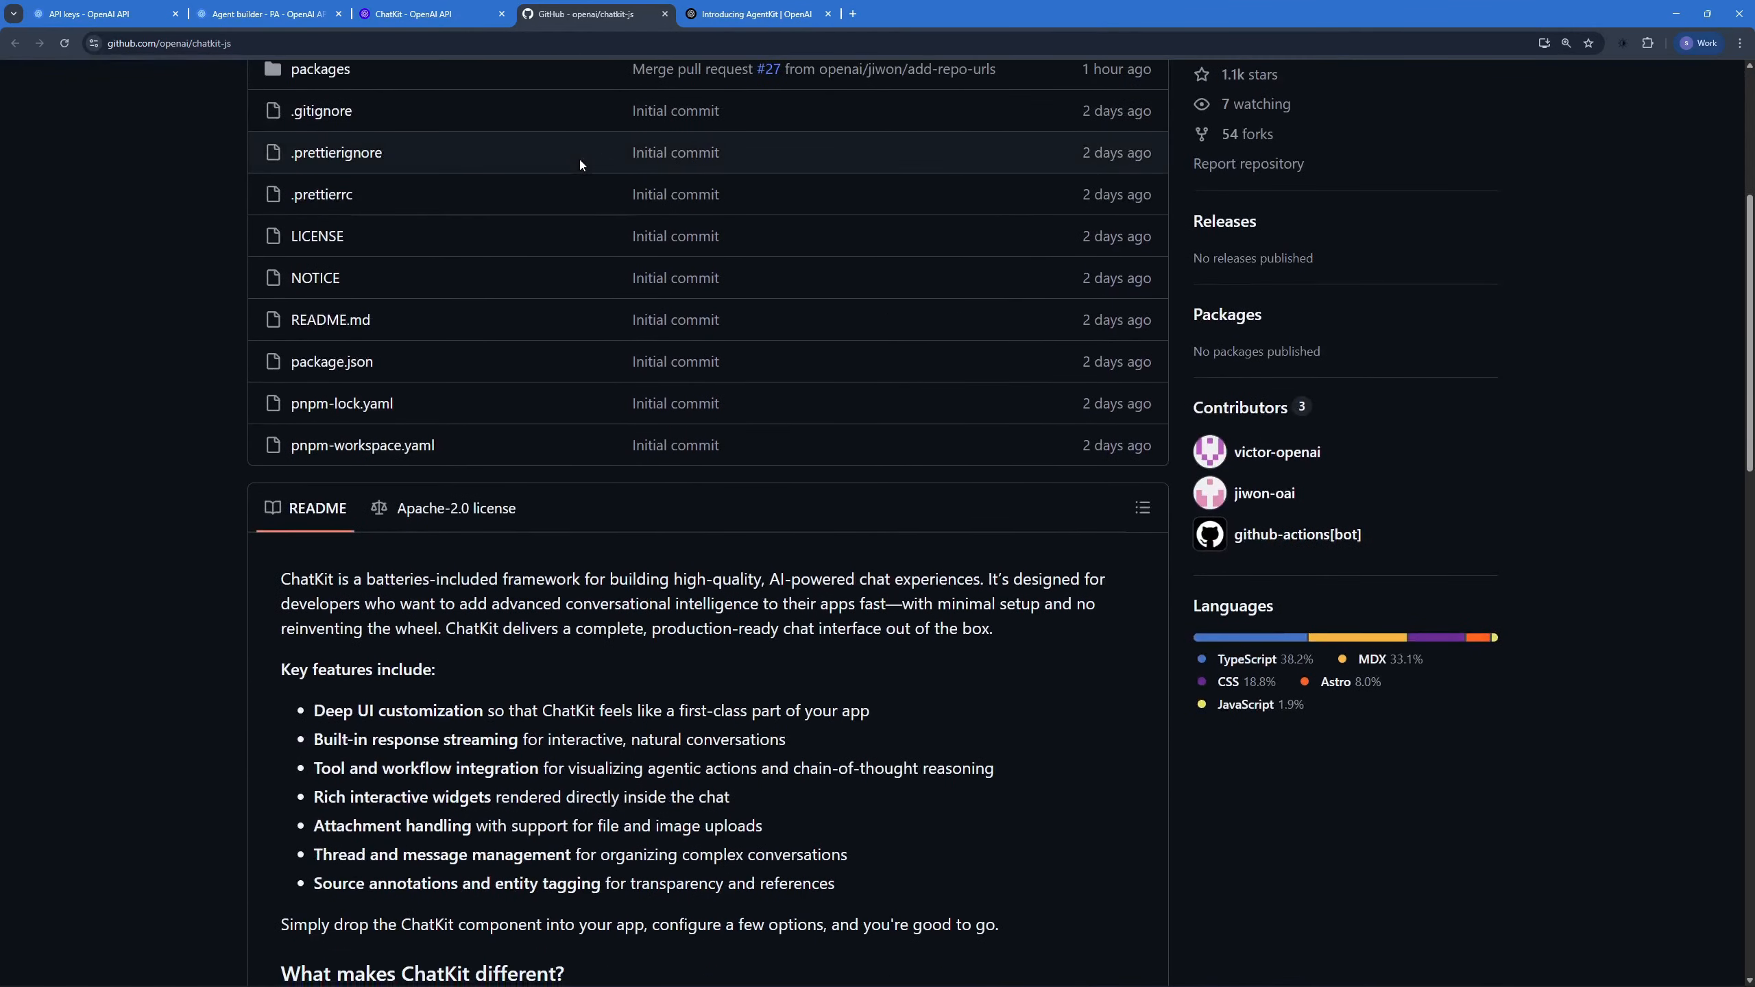
scroll(563, 157, "down", 11)
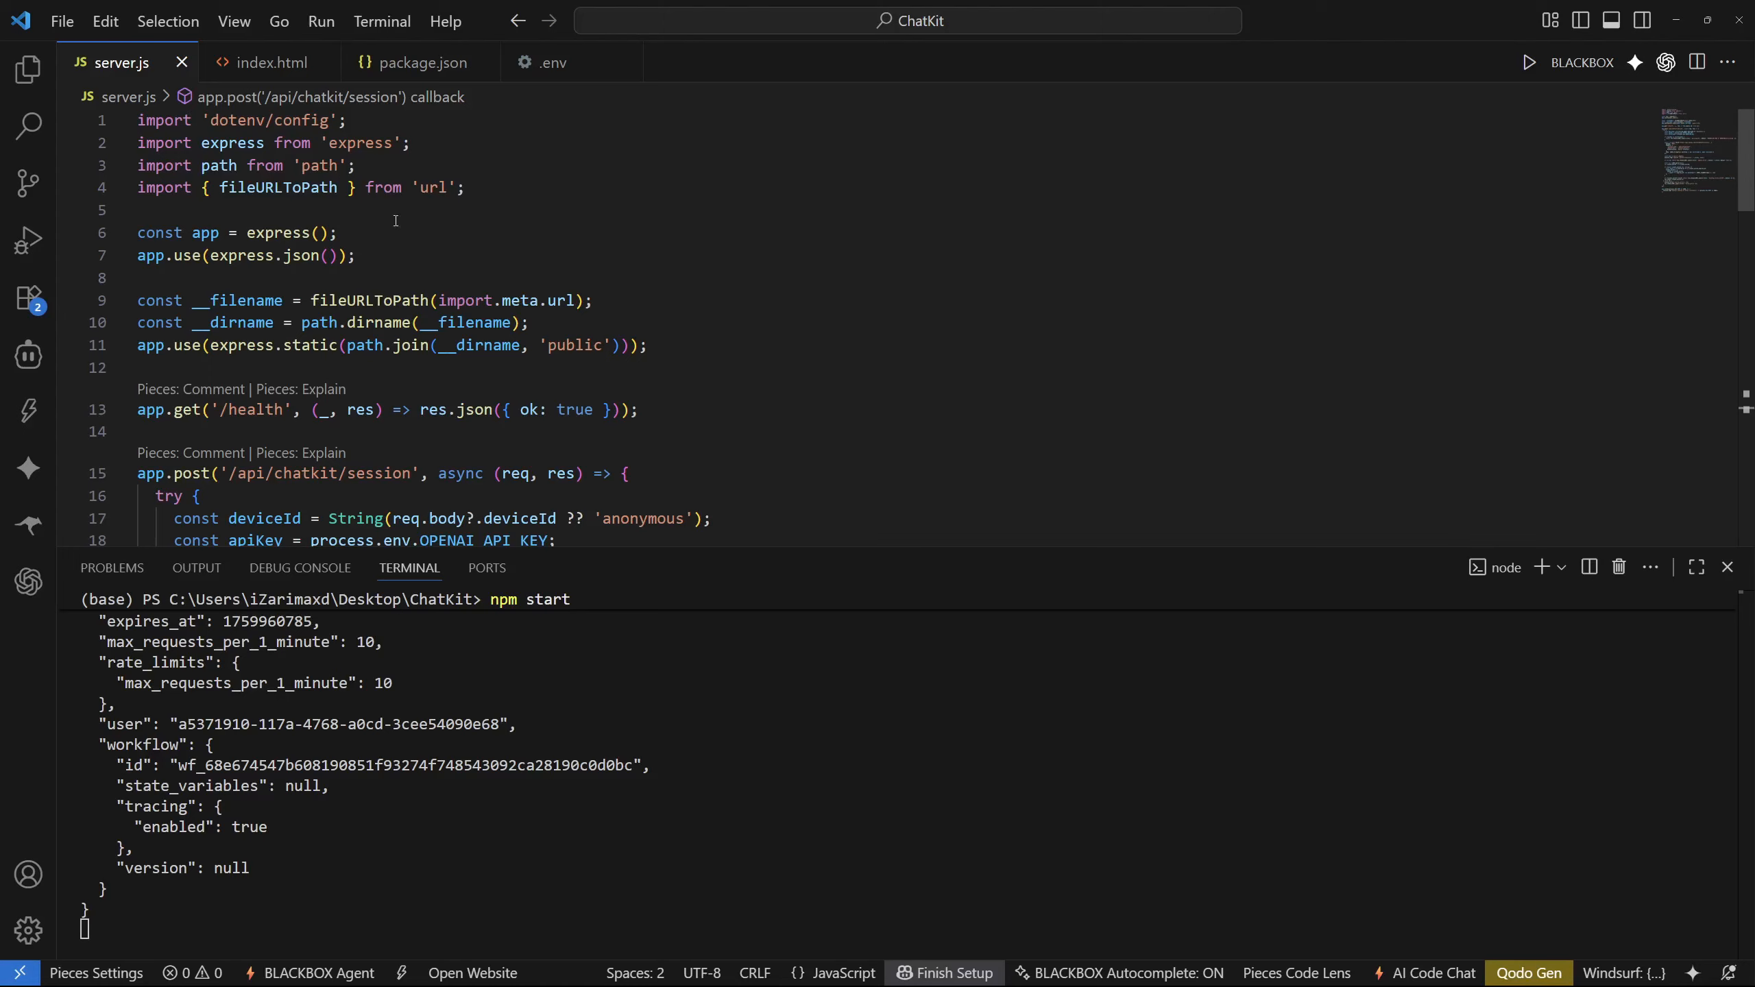
Step: Review index.html and the .env file of the ChatKit project in VS Code
left_click(271, 62)
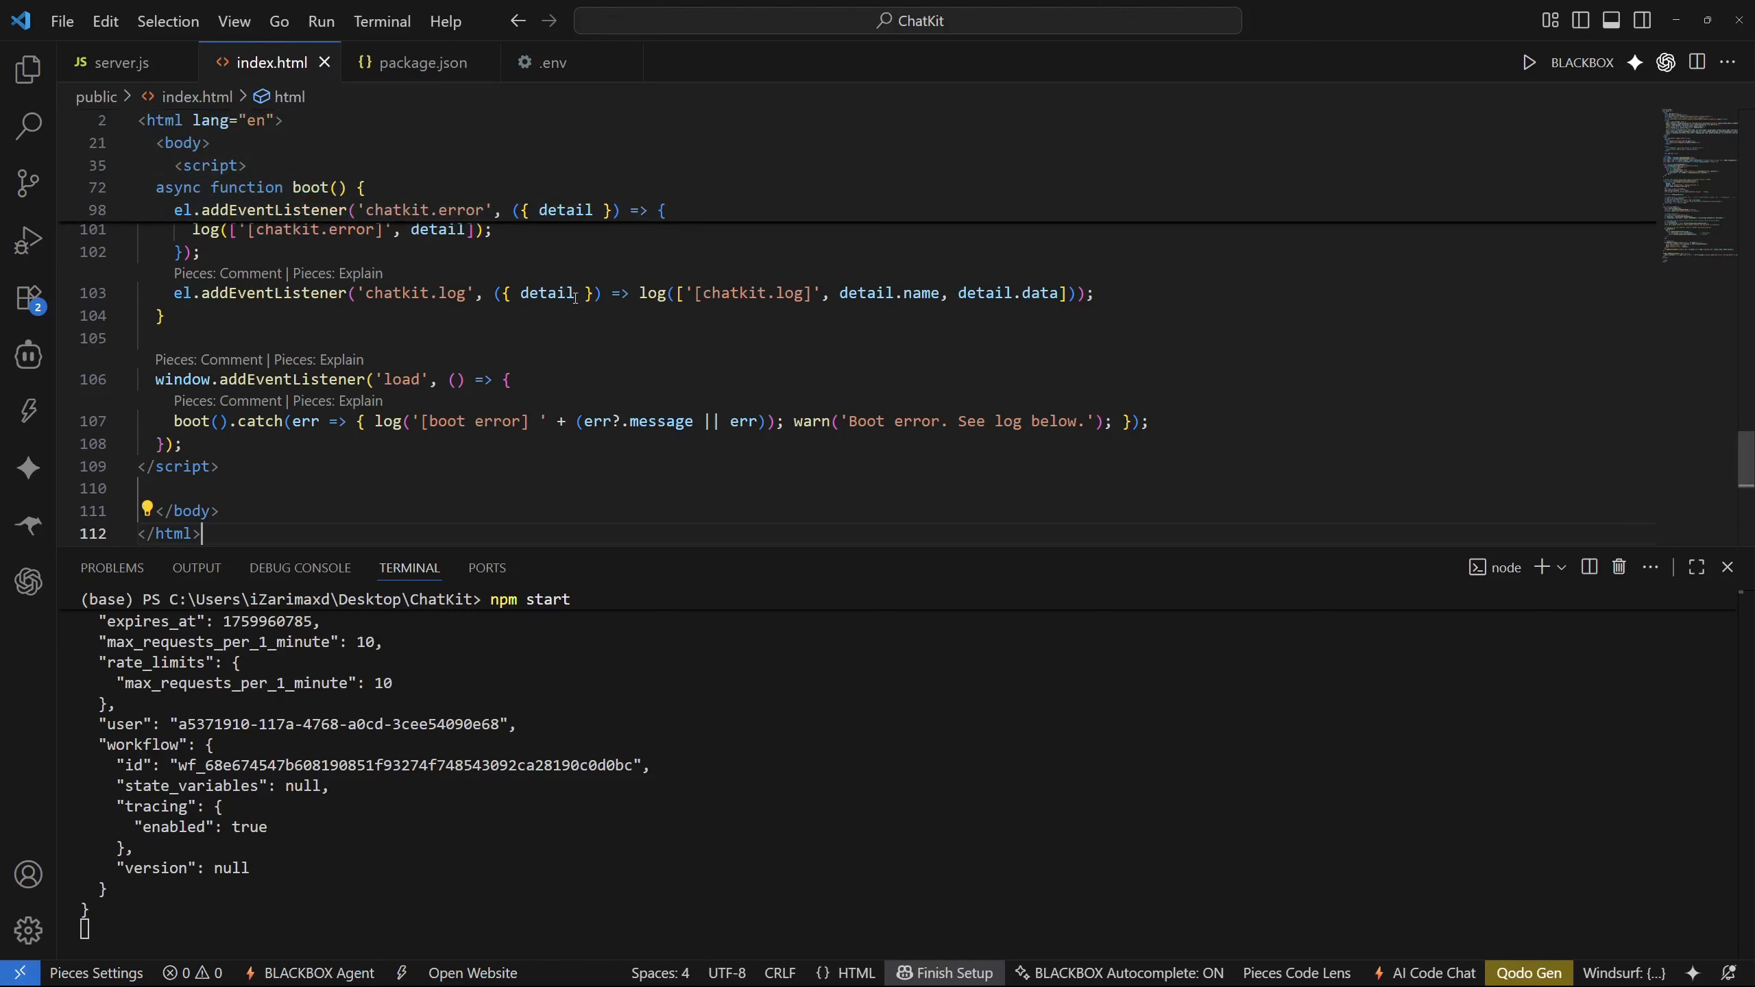
left_click(553, 69)
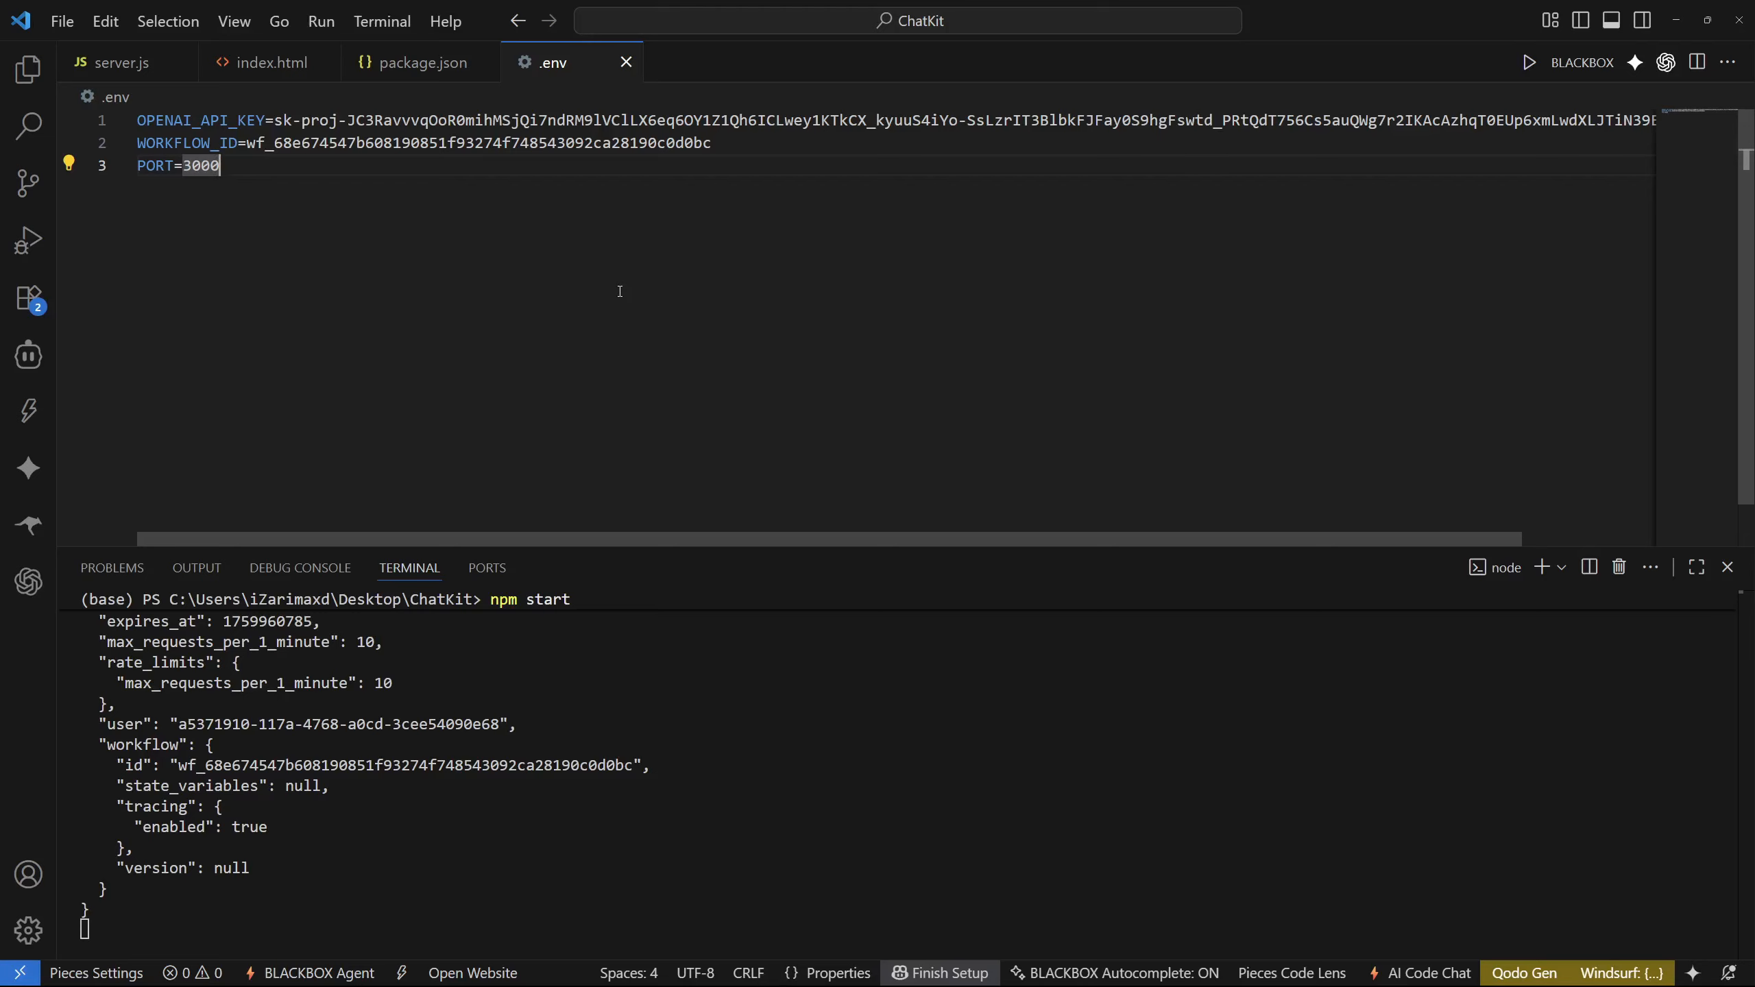
Step: Switch to the browser and load the ChatKit chat page at localhost:3000
key("ctrl+Tab")
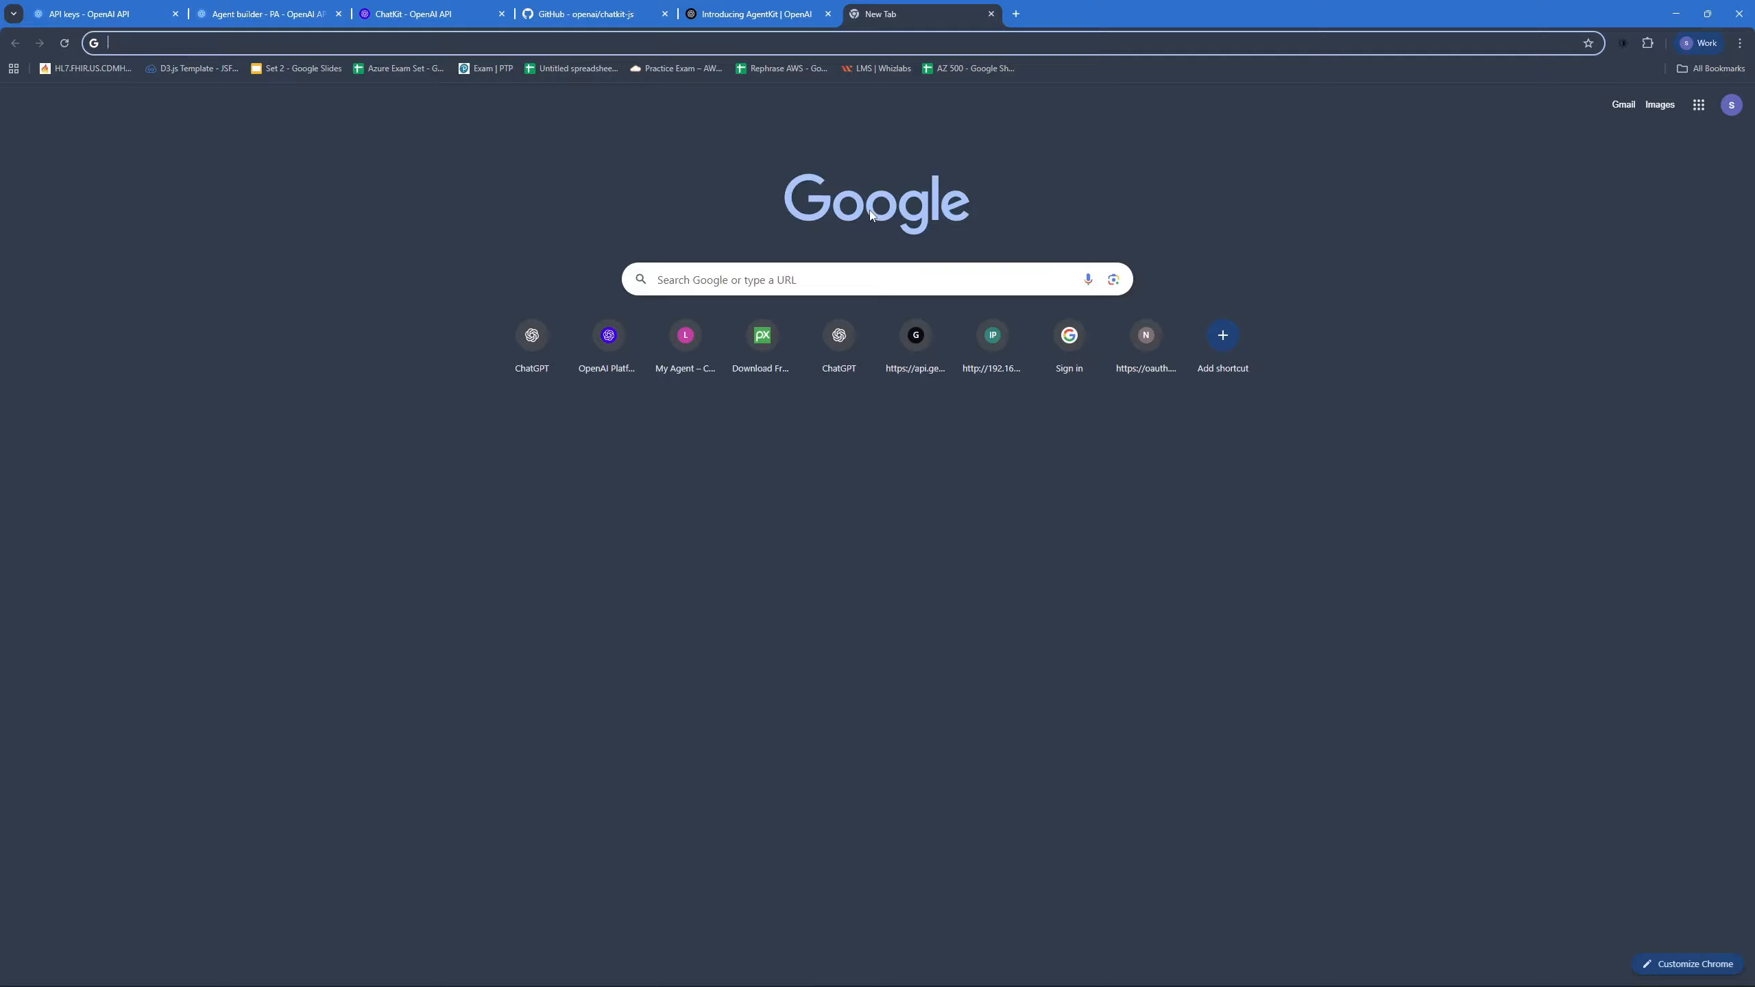
type("localhost:3000")
key("Return")
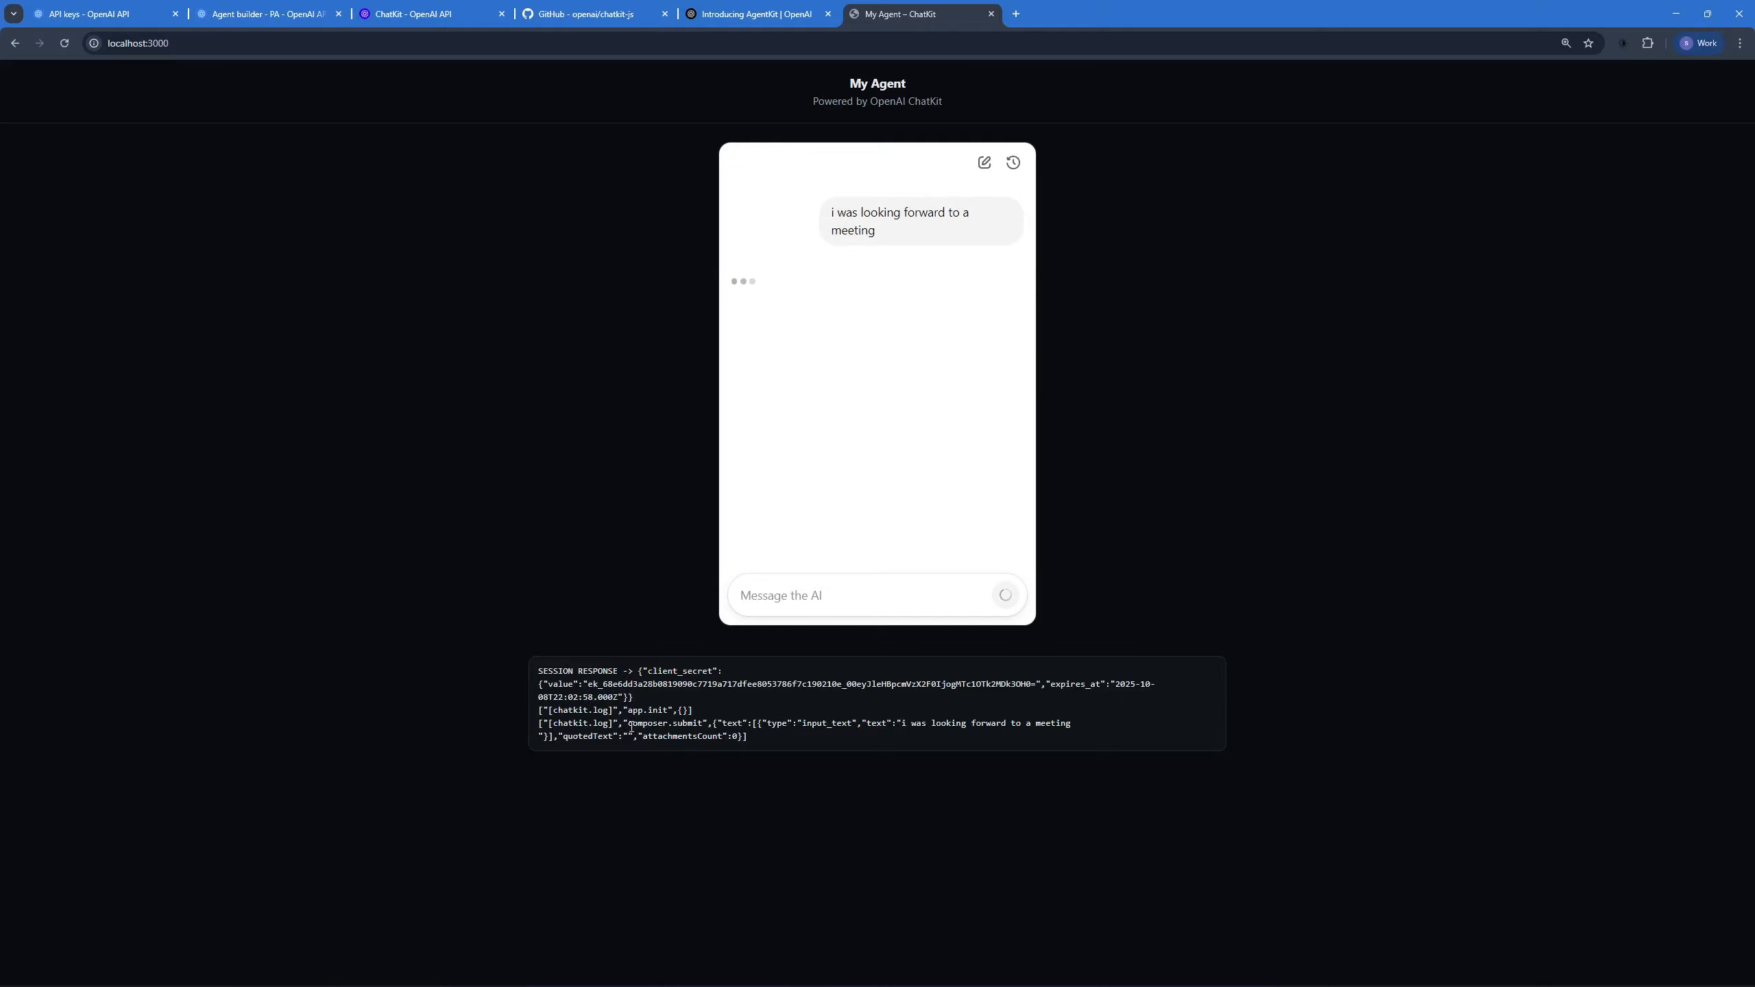
Step: Open the developer tools console, widen it, and inspect the text logged for the composer.submit event
key("F12")
left_click_drag(820, 364, 687, 364)
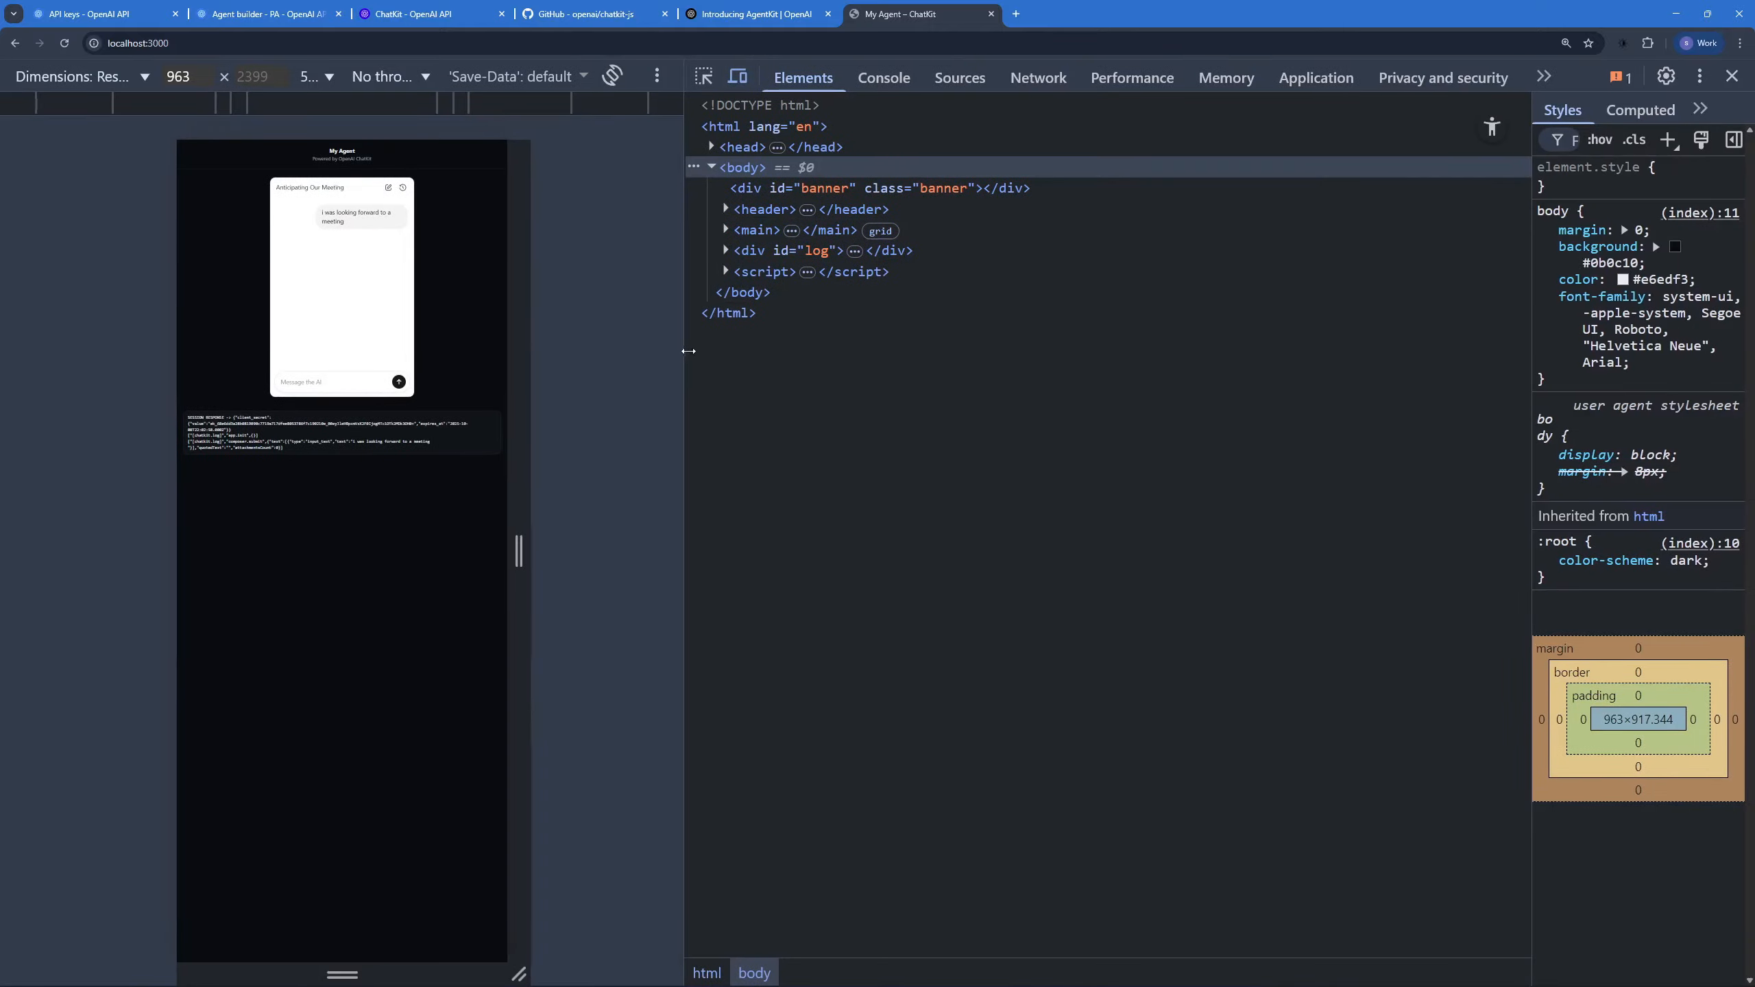
left_click(887, 77)
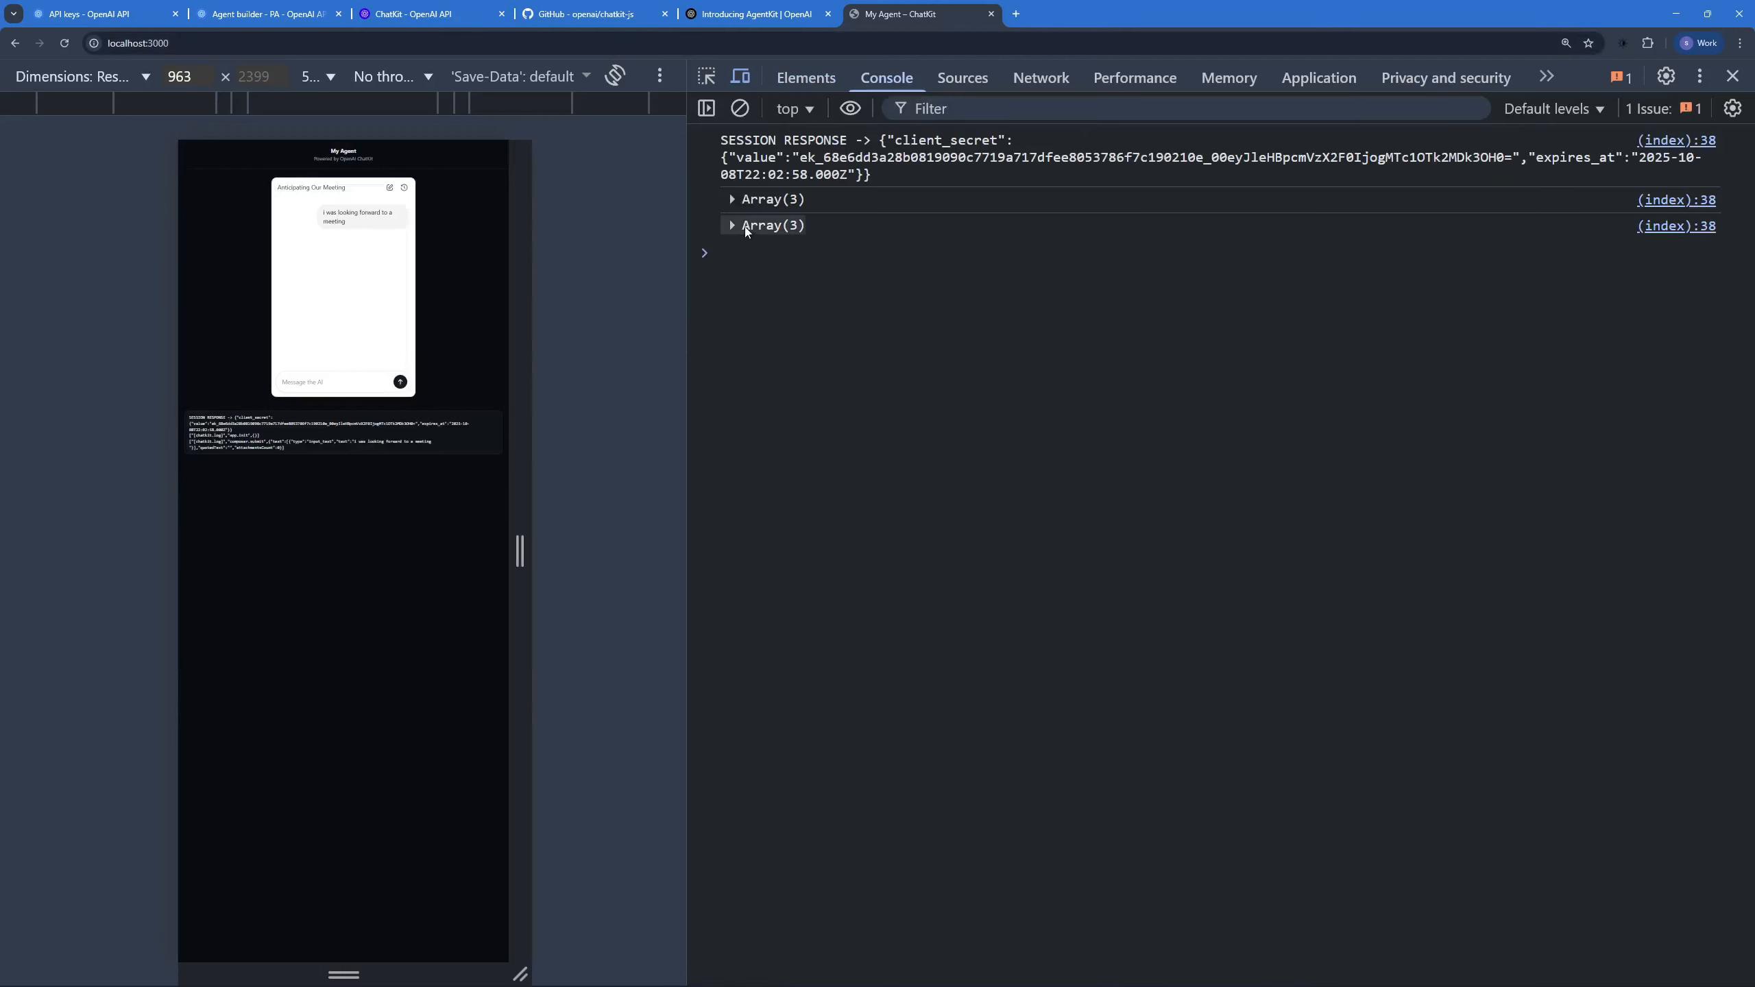
left_click(746, 229)
left_click(752, 282)
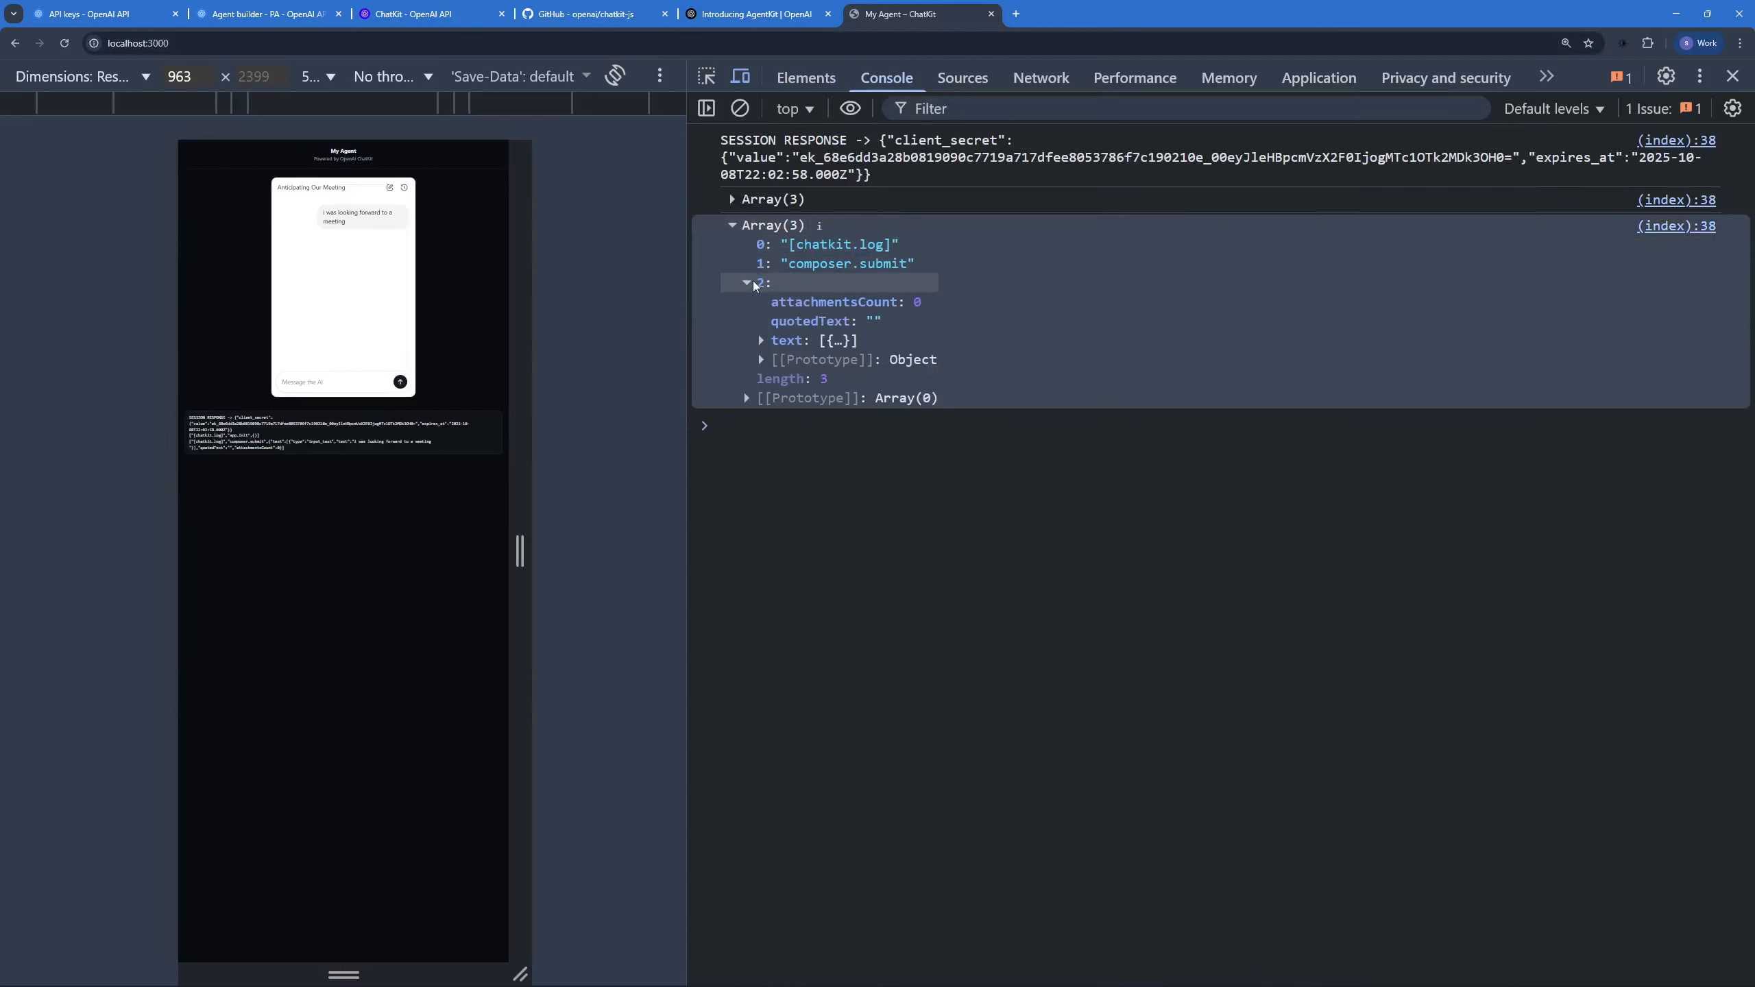
left_click(761, 341)
left_click(926, 360)
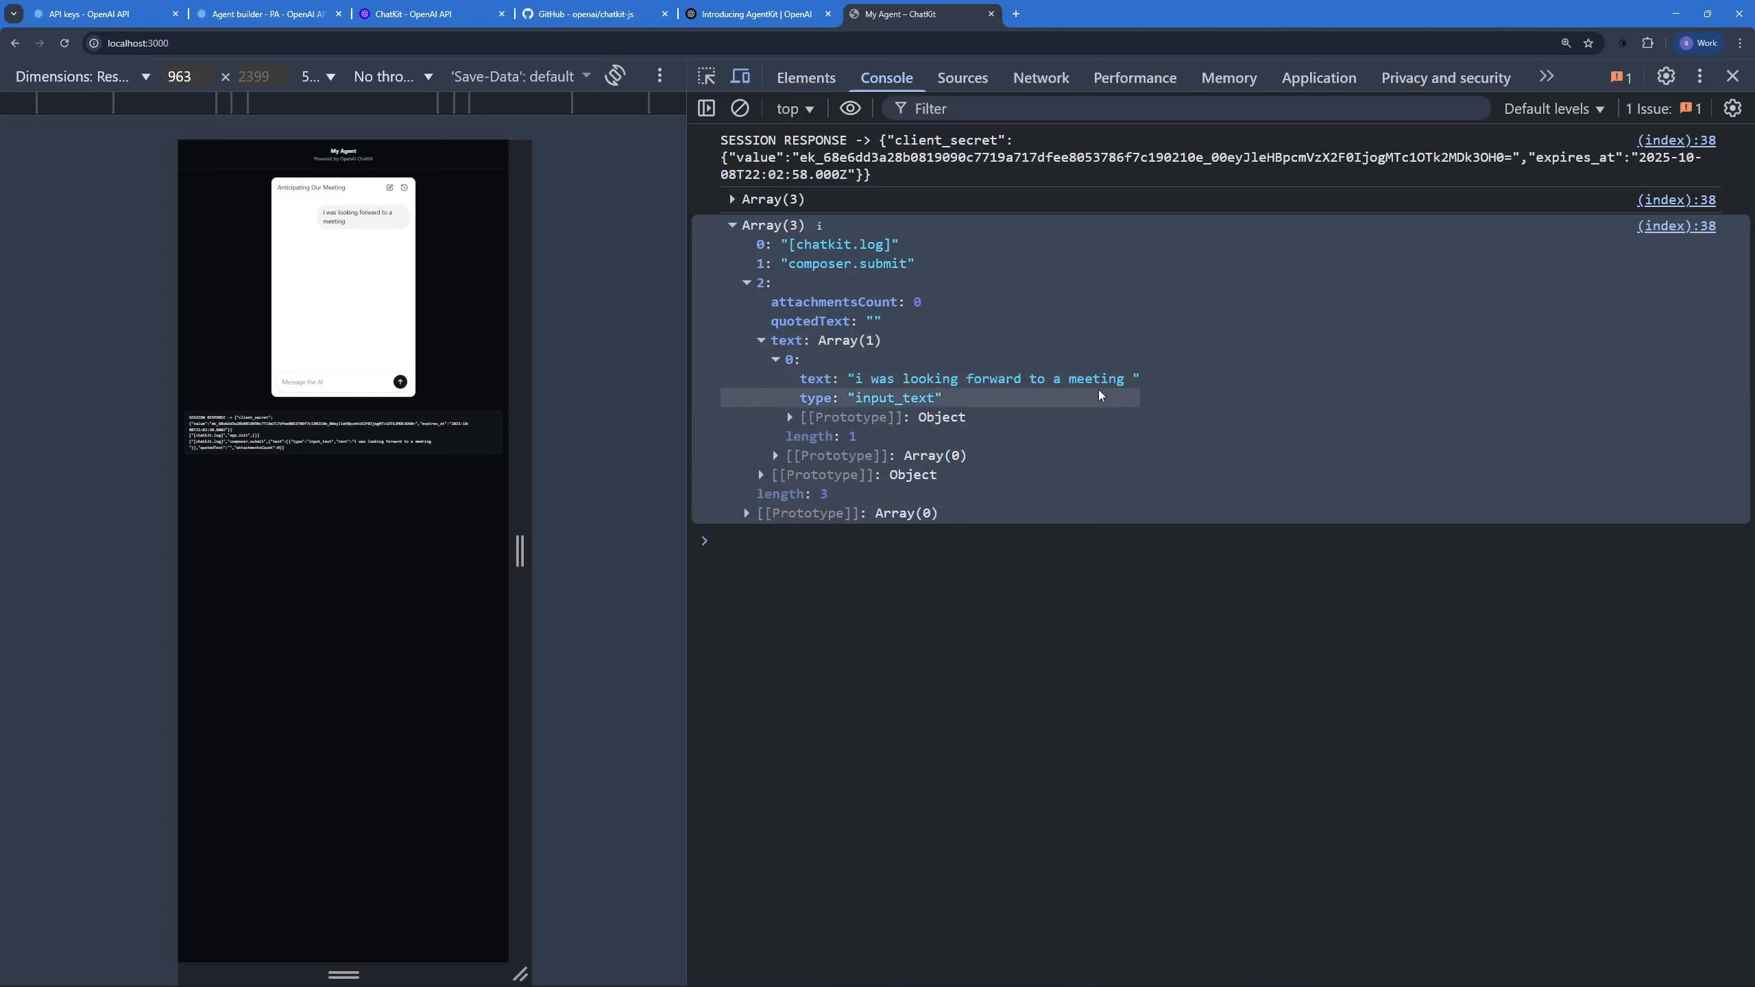
Step: Return to the PA workflow, check its ChatKit workflow ID and version in the code details, and close them
left_click(271, 14)
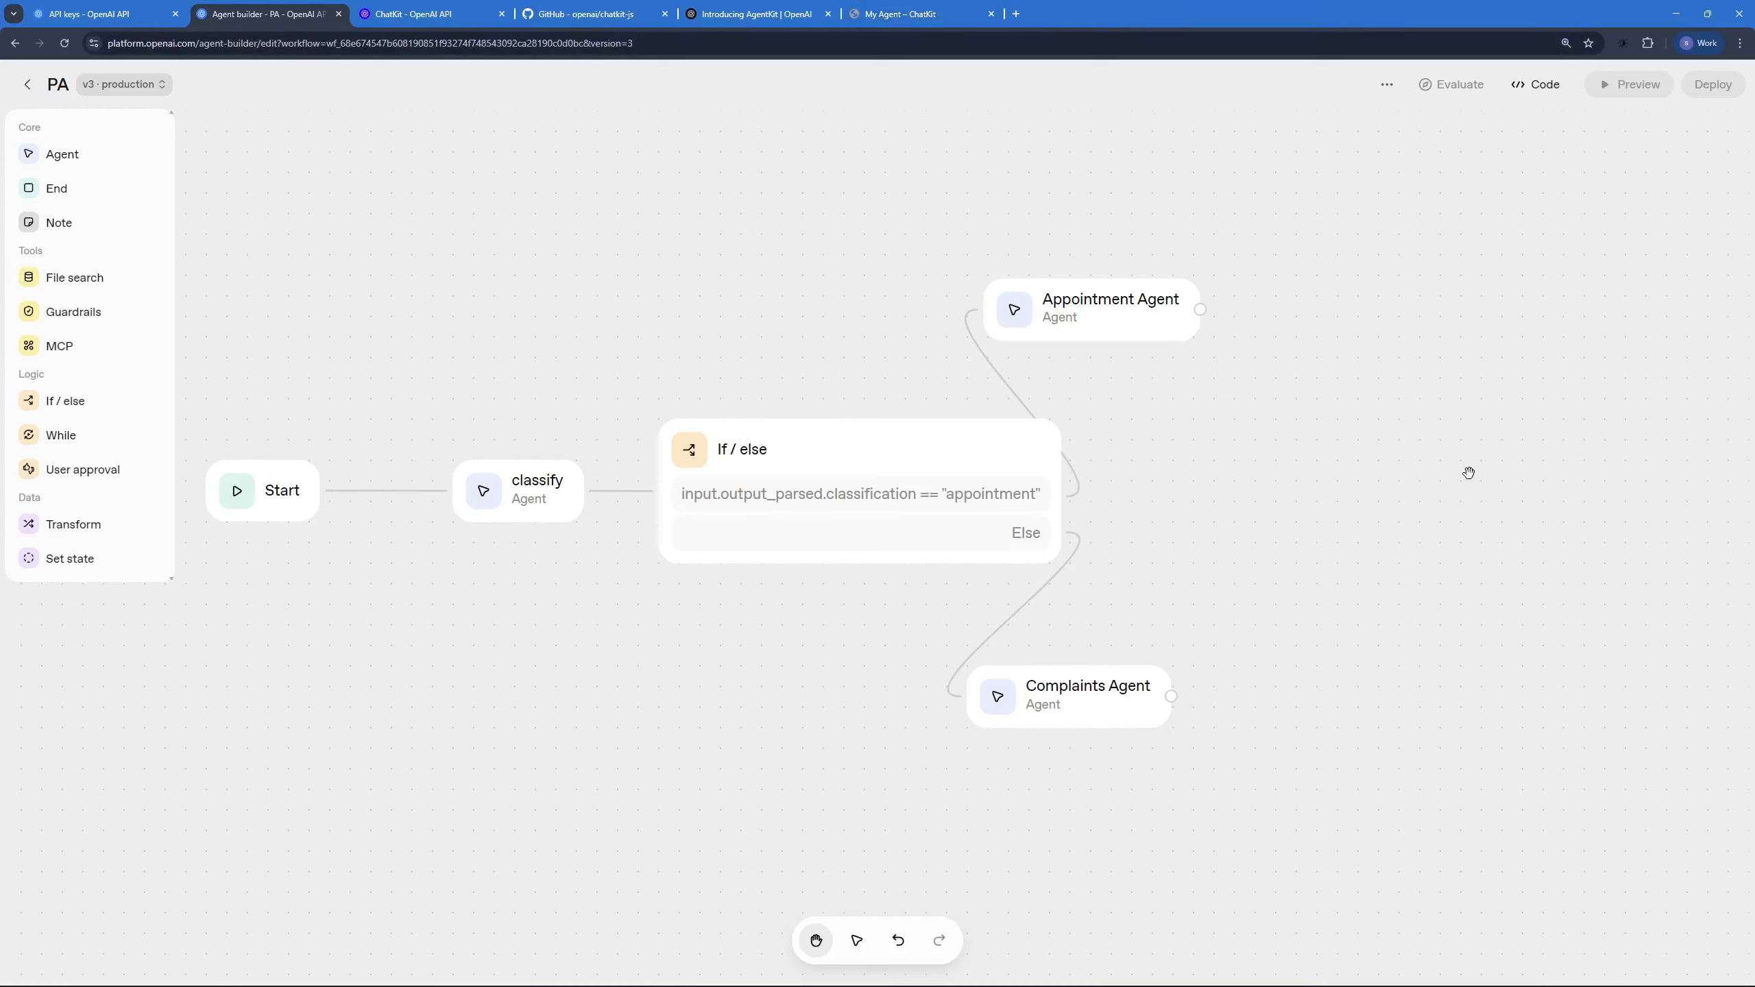
left_click(1535, 84)
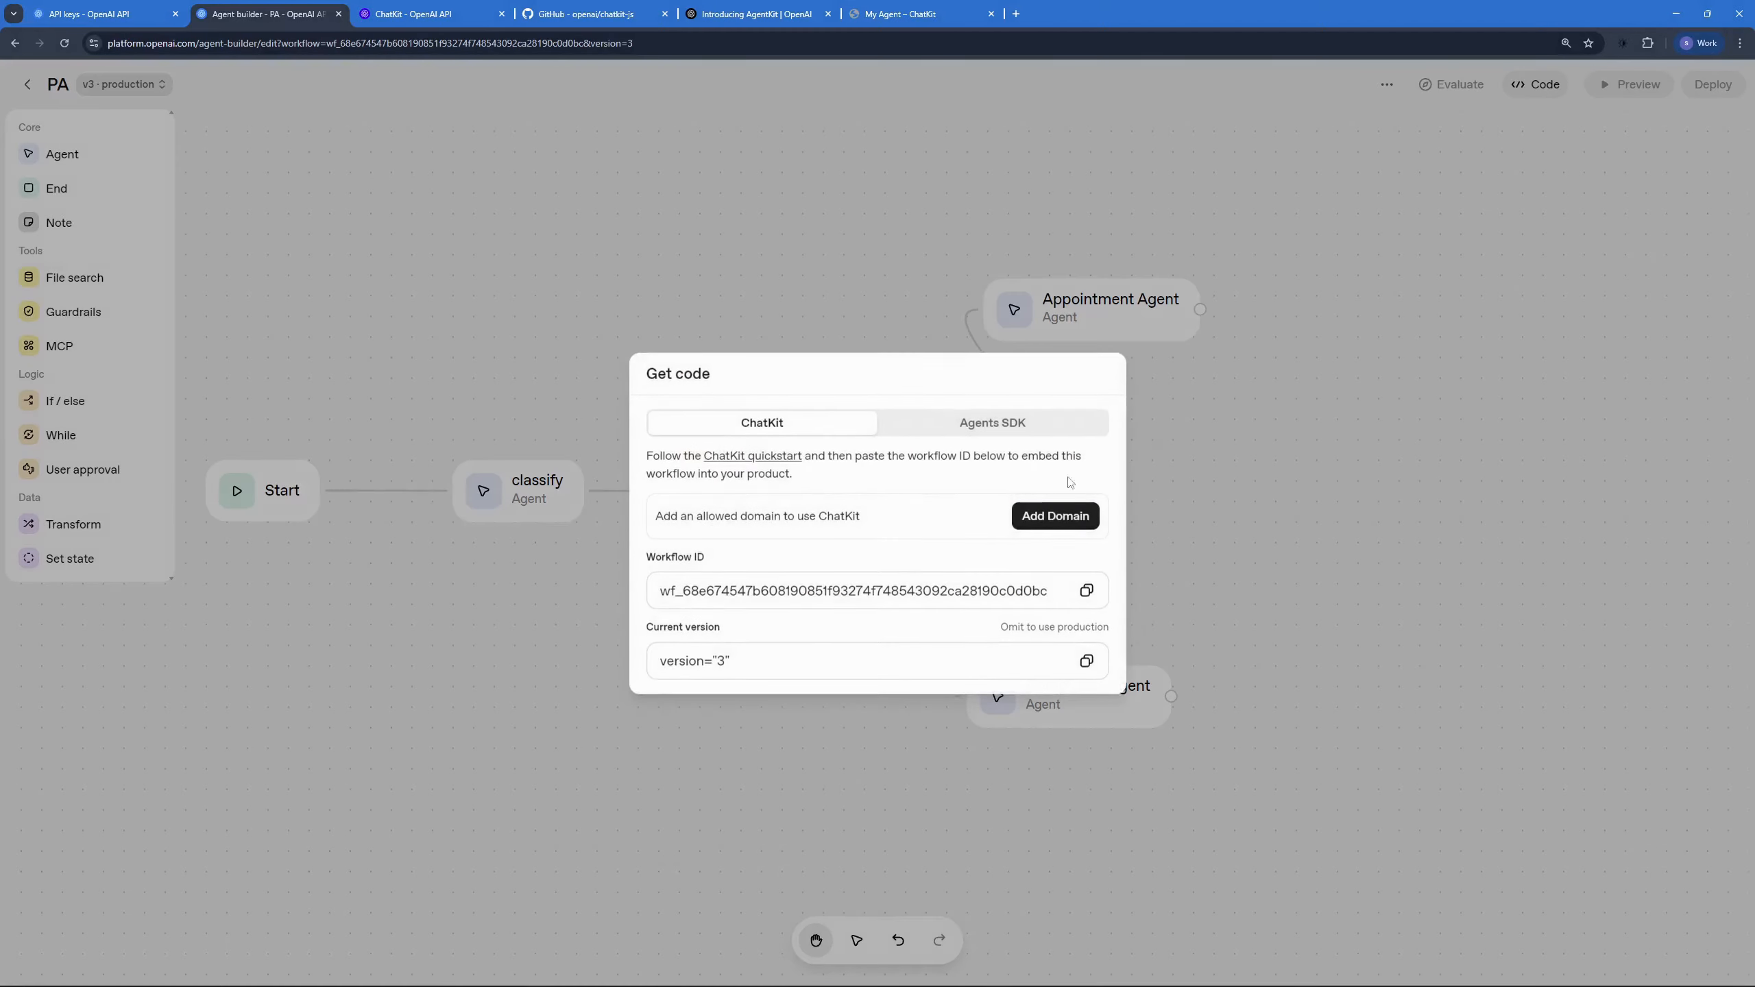
left_click(1253, 500)
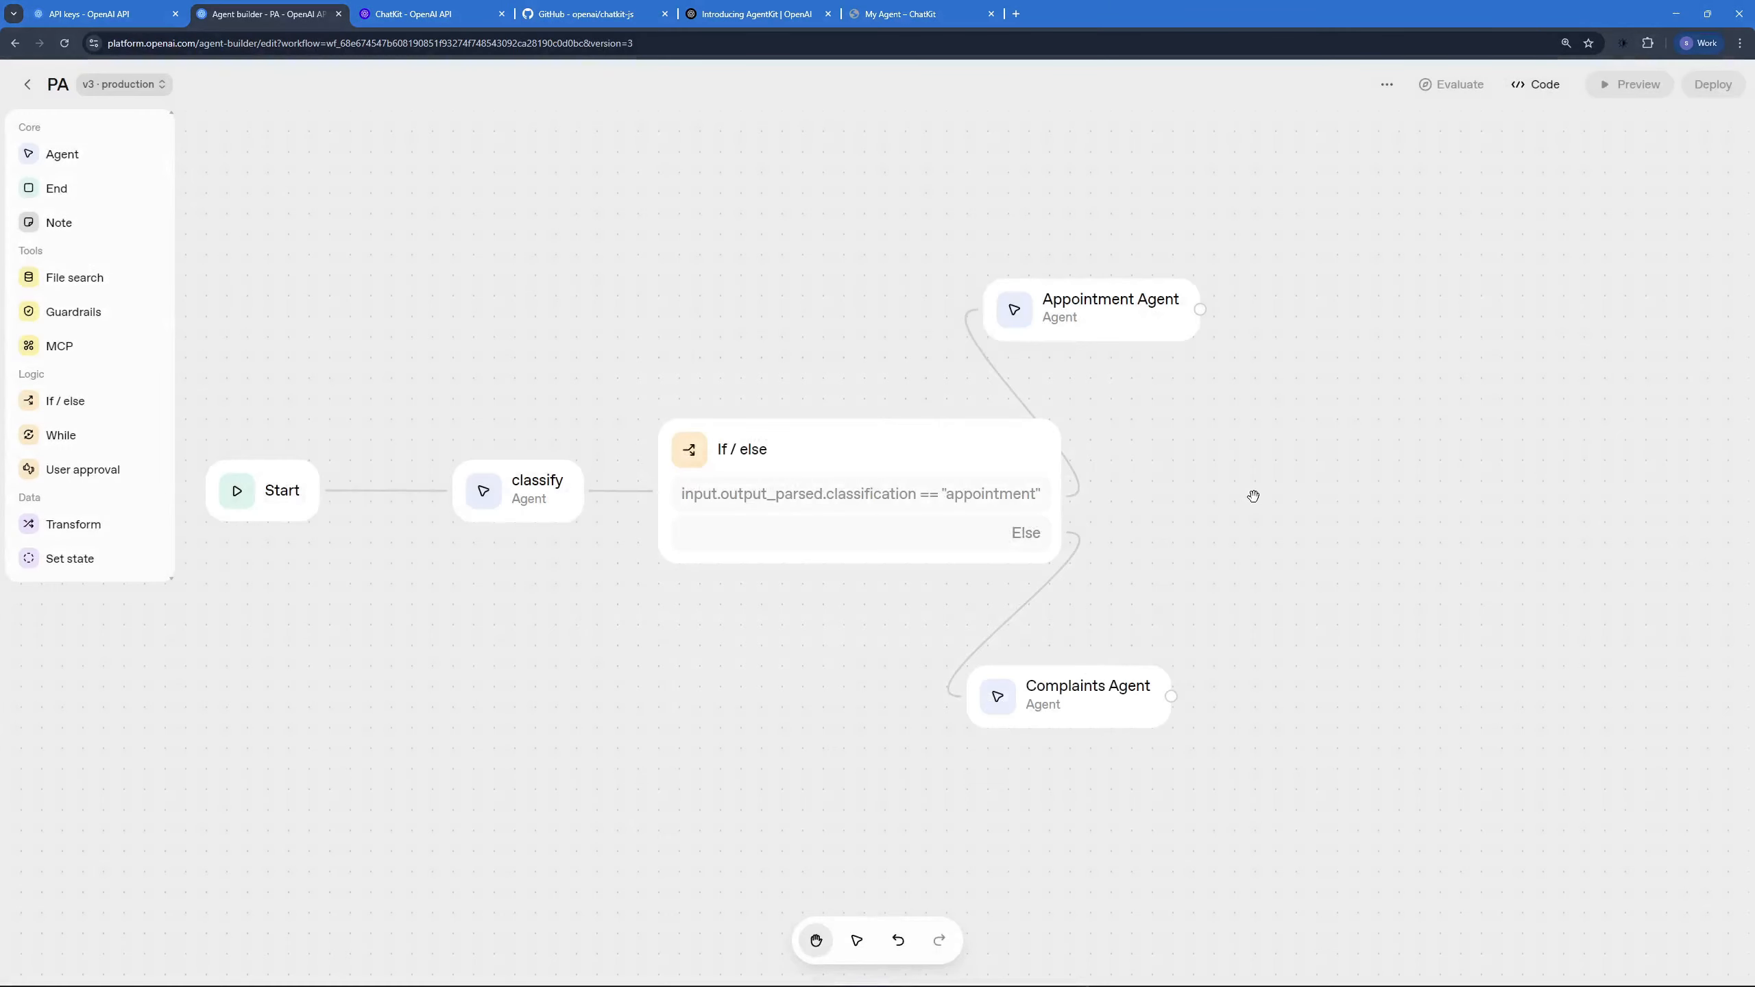